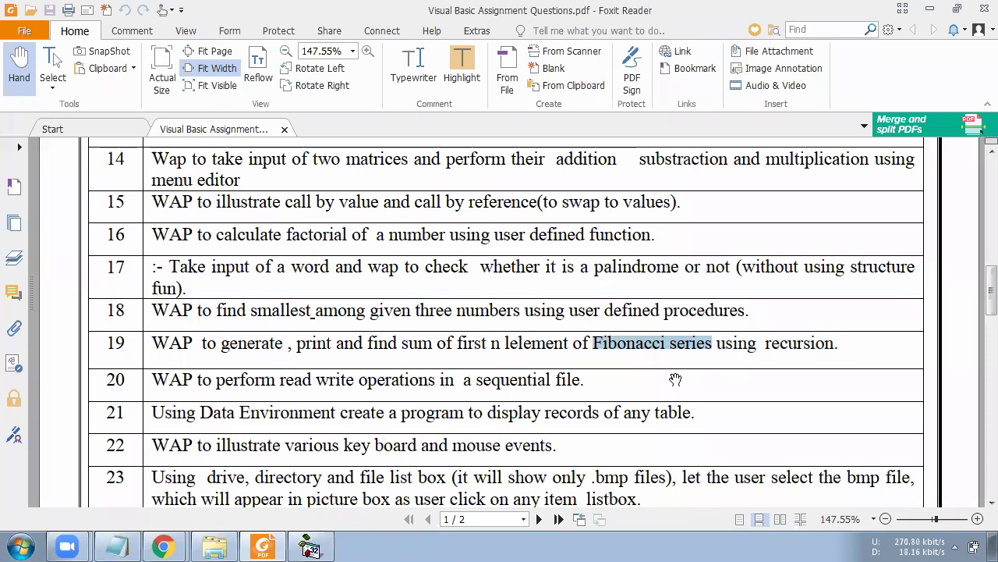
Step: Mark up question 19's "first n lelement of Fibonacci series" and its recursion wording with pen strokes, and clear the marks
{"action": "left_click", "coordinate": [672, 348]}
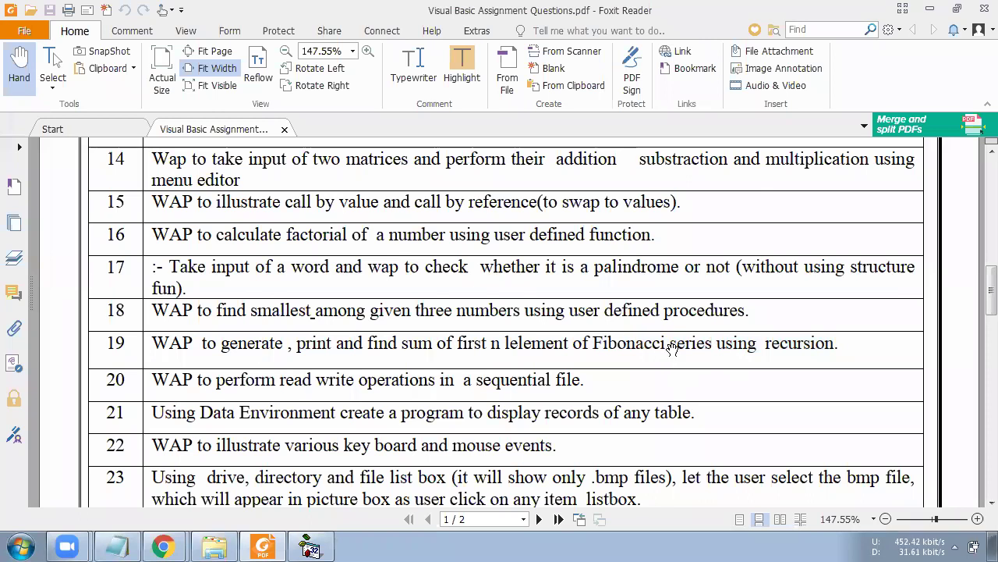
{"action": "left_click_drag", "start_coordinate": [671, 343], "coordinate": [711, 348]}
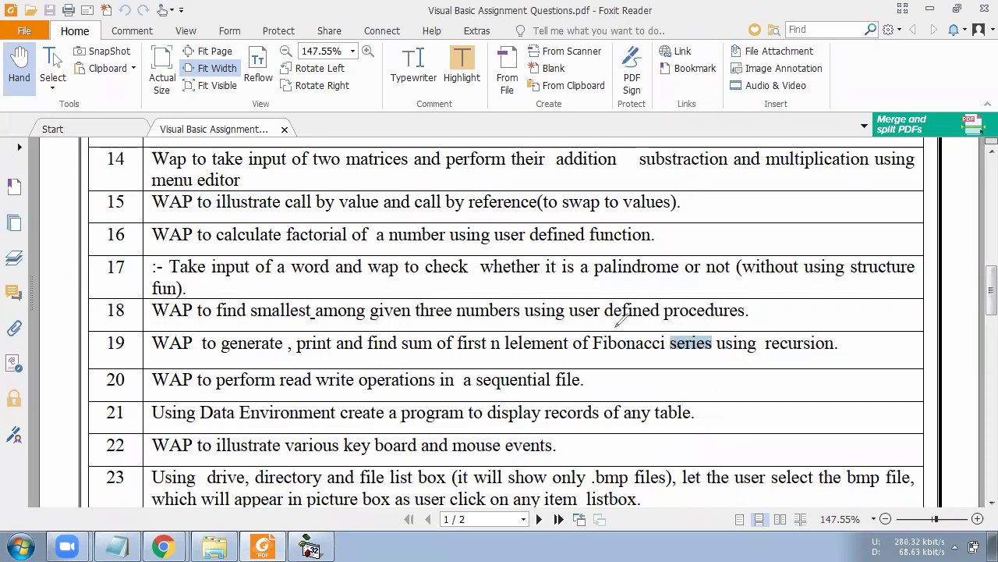
{"action": "left_click_drag", "start_coordinate": [616, 329], "coordinate": [718, 321]}
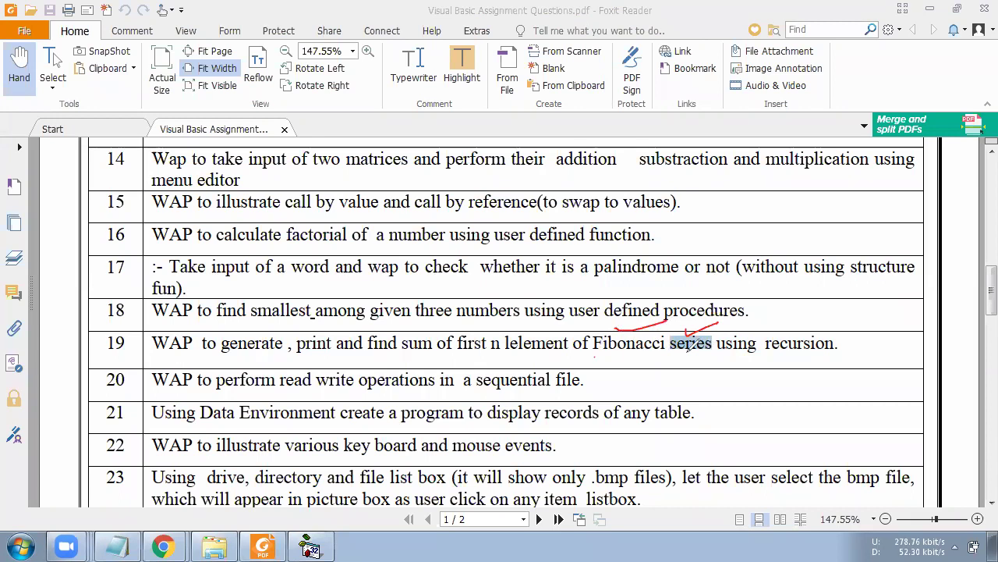
{"action": "mouse_move", "coordinate": [703, 355]}
{"action": "left_mouse_down"}
{"action": "mouse_move", "coordinate": [457, 335]}
{"action": "mouse_move", "coordinate": [600, 316]}
{"action": "mouse_move", "coordinate": [725, 330]}
{"action": "mouse_move", "coordinate": [613, 355]}
{"action": "left_mouse_up"}
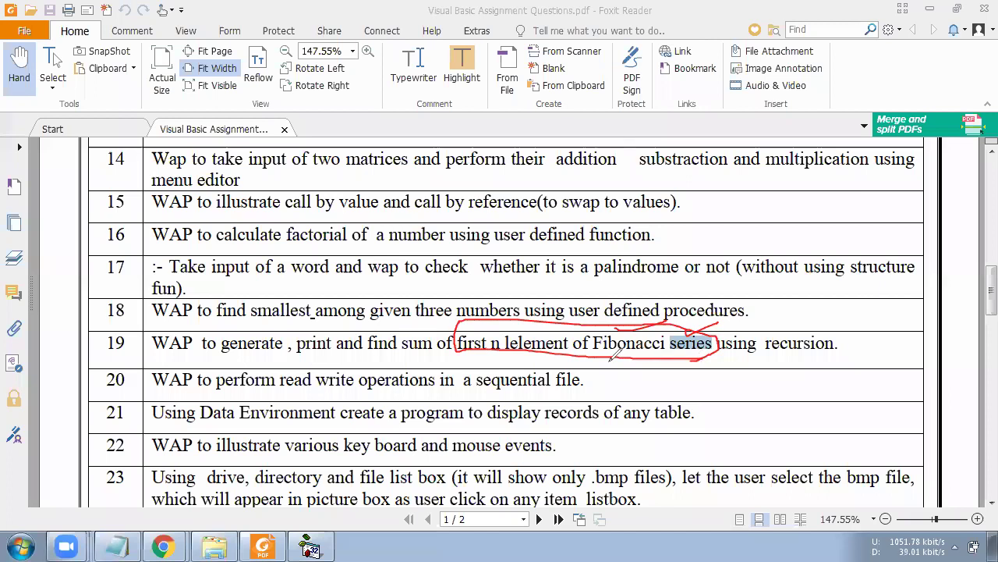
{"action": "mouse_move", "coordinate": [347, 359]}
{"action": "left_mouse_down"}
{"action": "mouse_move", "coordinate": [524, 382]}
{"action": "mouse_move", "coordinate": [746, 375]}
{"action": "mouse_move", "coordinate": [776, 355]}
{"action": "mouse_move", "coordinate": [800, 382]}
{"action": "left_mouse_up"}
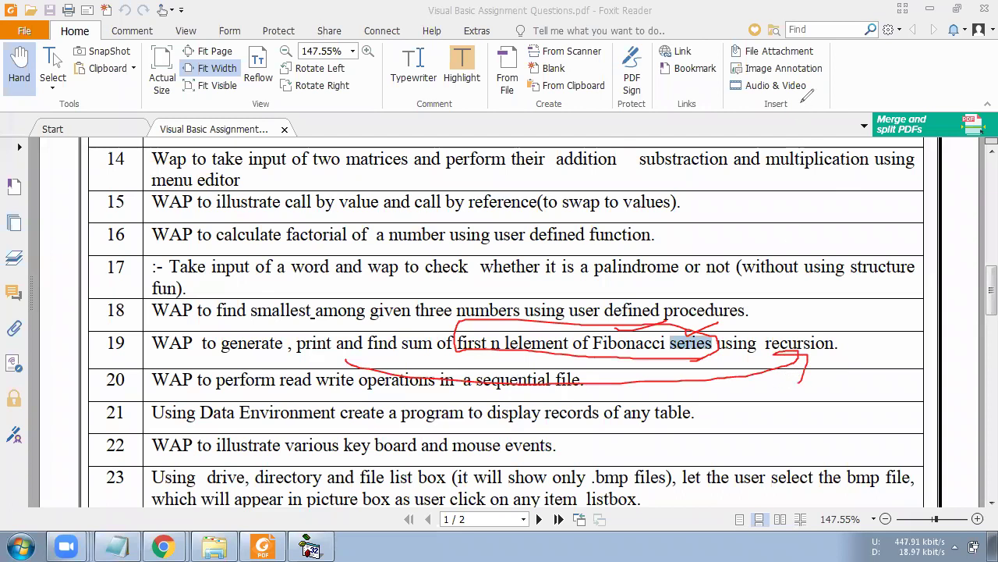
{"action": "key", "text": "Escape"}
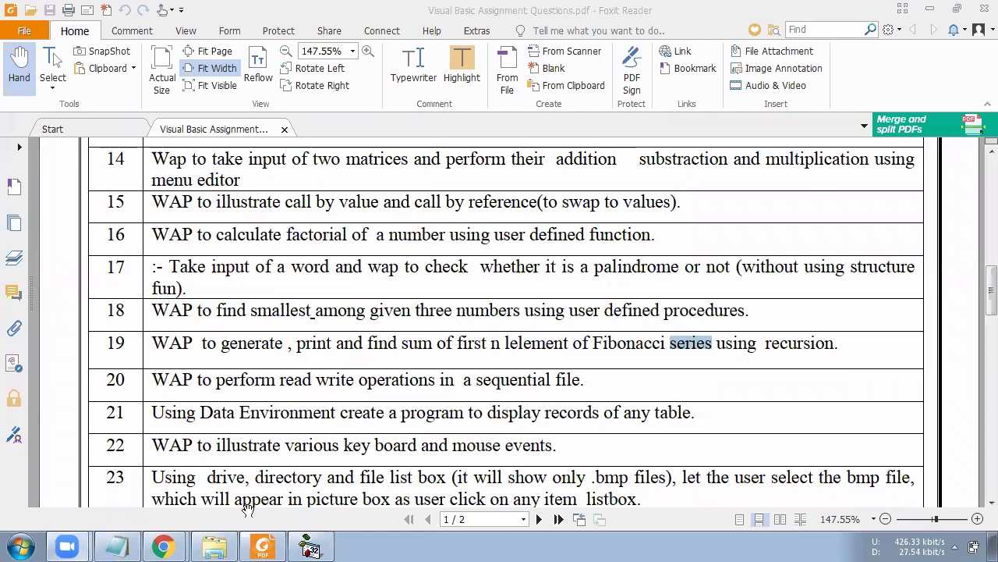
Step: Switch to Microsoft Office Excel 2007 with a blank workbook and enlarge the sheet to 160%
{"action": "left_click", "coordinate": [19, 545]}
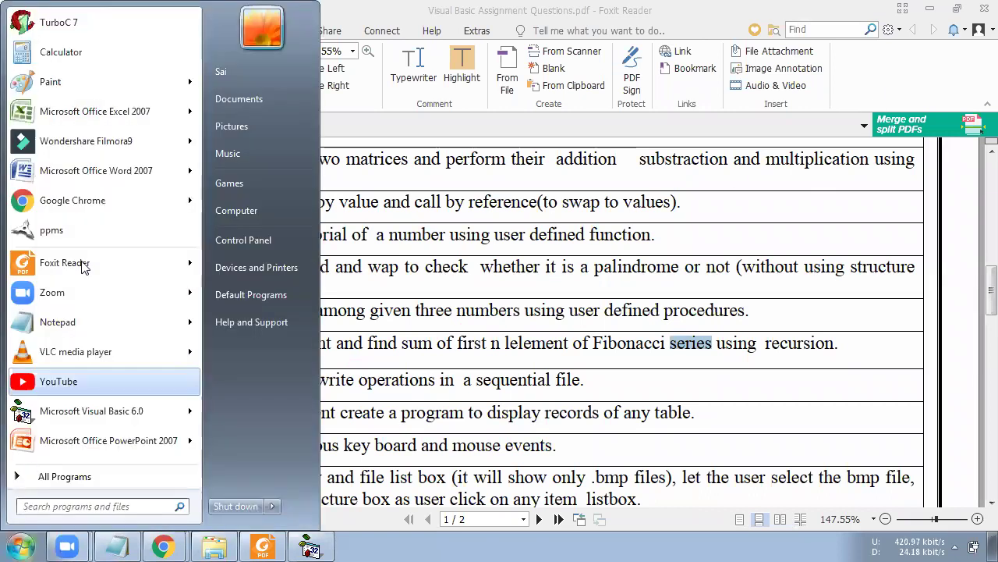
{"action": "left_click", "coordinate": [125, 111]}
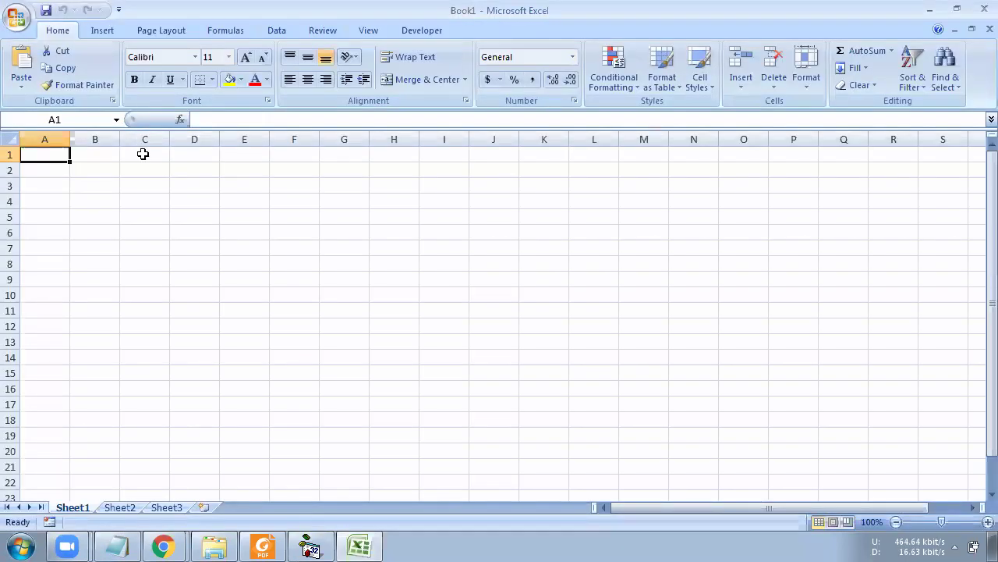
{"action": "left_click", "coordinate": [989, 522]}
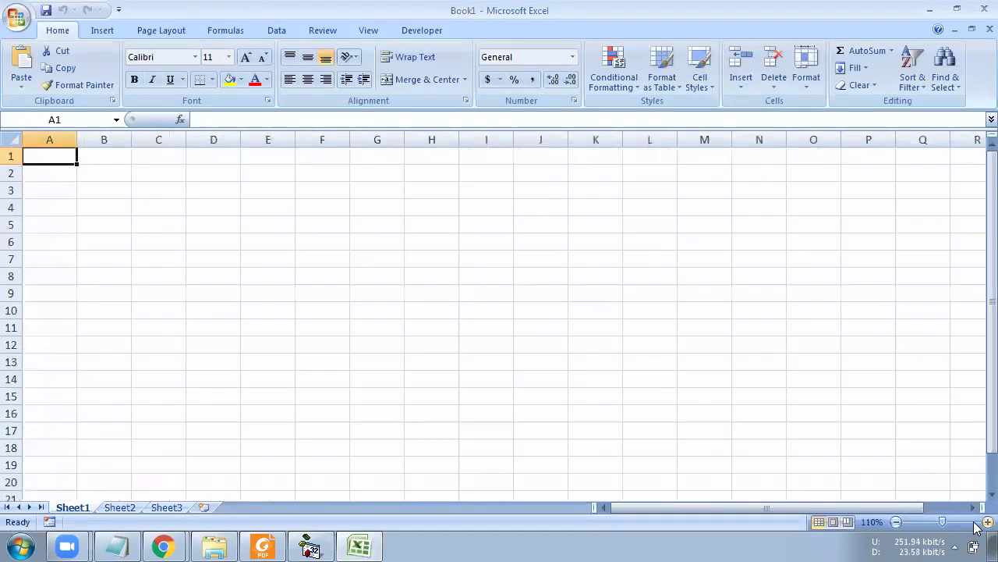
{"action": "left_click", "coordinate": [988, 521]}
{"action": "left_click", "coordinate": [988, 522]}
{"action": "left_click", "coordinate": [988, 521]}
{"action": "left_click", "coordinate": [988, 522]}
{"action": "left_click", "coordinate": [988, 522]}
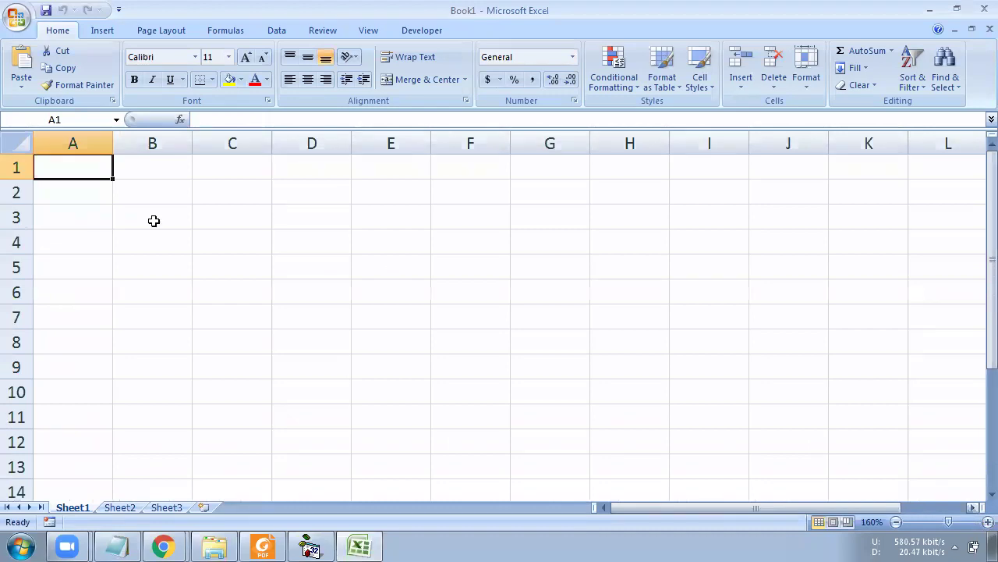
Step: Enter the series 1, 2, 3, 4, 5, 6 down cells A1 to A6
{"action": "type", "text": "1"}
{"action": "key", "text": "Return"}
{"action": "type", "text": "2"}
{"action": "key", "text": "Return"}
{"action": "type", "text": "3"}
{"action": "key", "text": "Return"}
{"action": "type", "text": "4"}
{"action": "key", "text": "Return"}
{"action": "type", "text": "5"}
{"action": "key", "text": "Return"}
{"action": "type", "text": "6"}
{"action": "key", "text": "Return"}
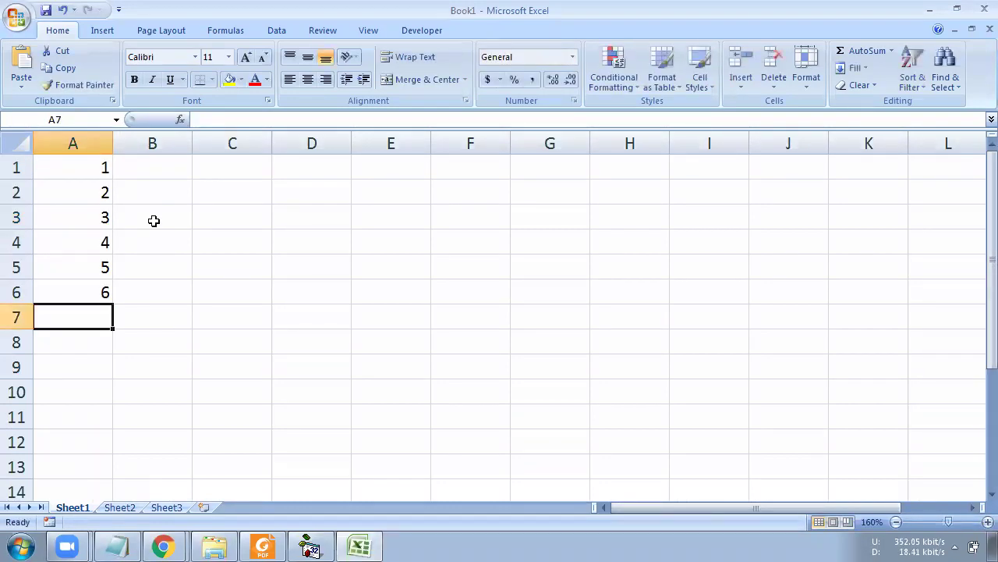
Step: Centre the contents of cells A1 to F7 and apply all borders to the range
{"action": "left_click_drag", "start_coordinate": [106, 167], "coordinate": [98, 292]}
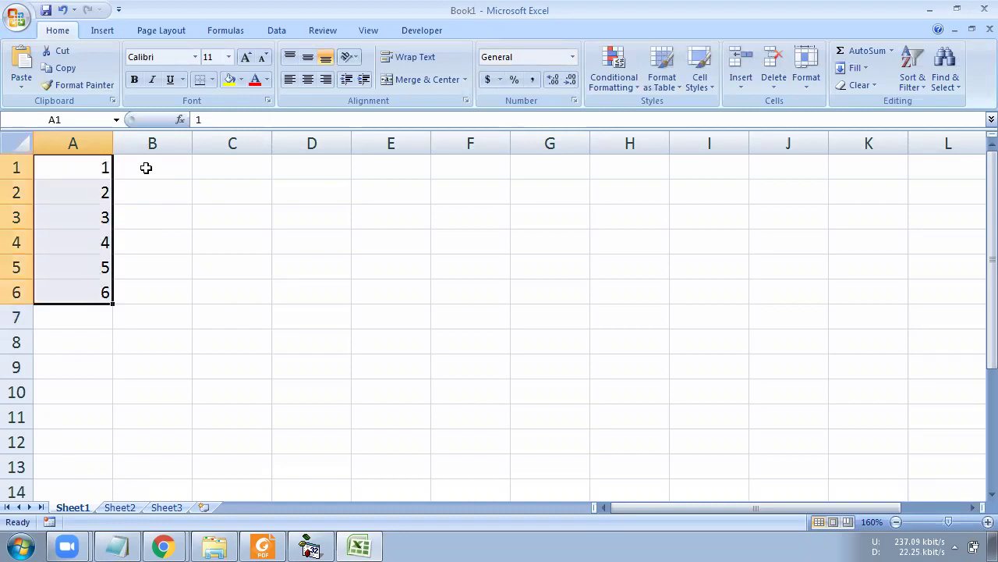
{"action": "left_click_drag", "start_coordinate": [86, 164], "coordinate": [445, 307]}
{"action": "left_click", "coordinate": [308, 79]}
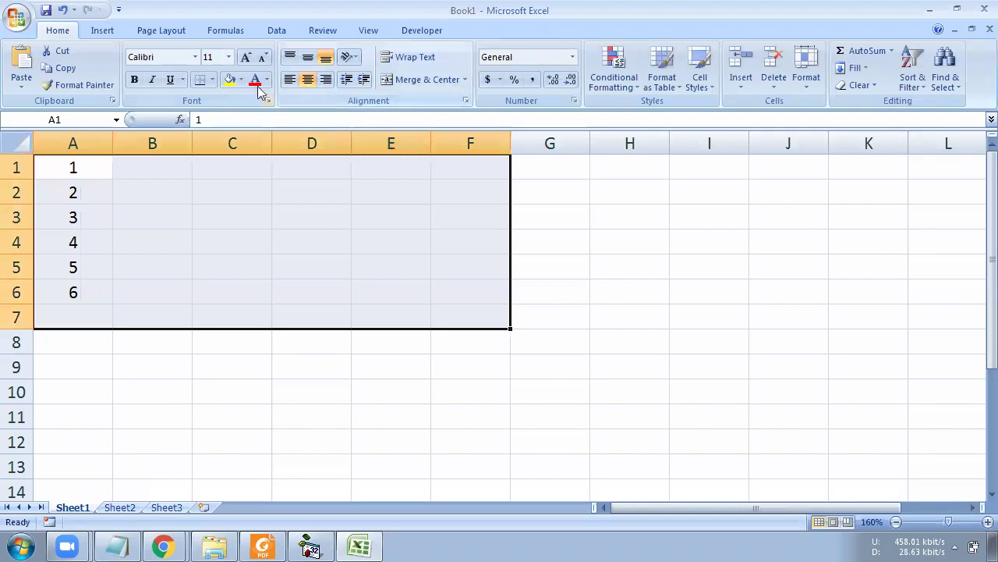
{"action": "left_click", "coordinate": [212, 79]}
{"action": "left_click", "coordinate": [223, 204]}
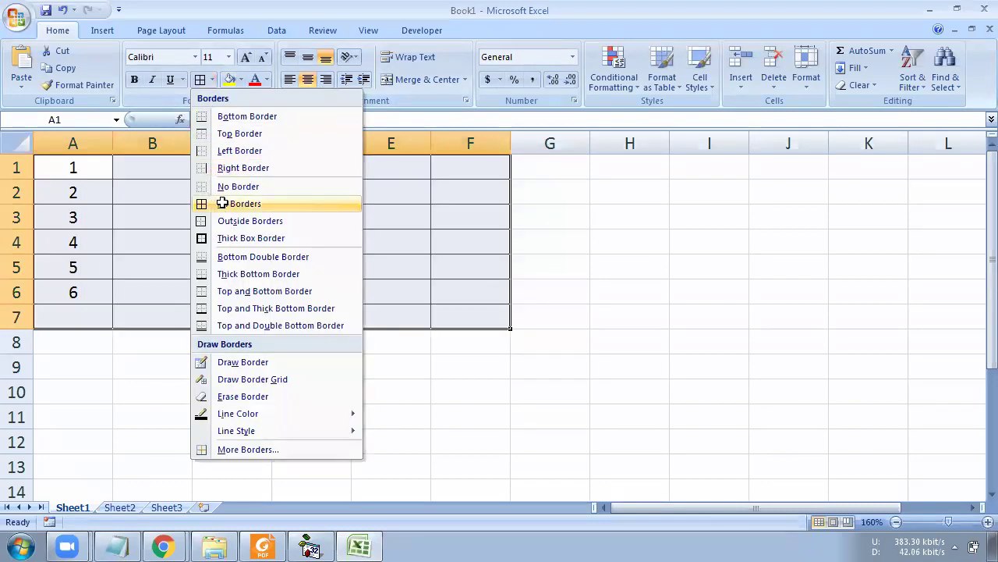
Step: Enter the even-number series 2, 4, 6, 8, 10, 12 down cells B1 to B6
{"action": "left_click", "coordinate": [164, 163]}
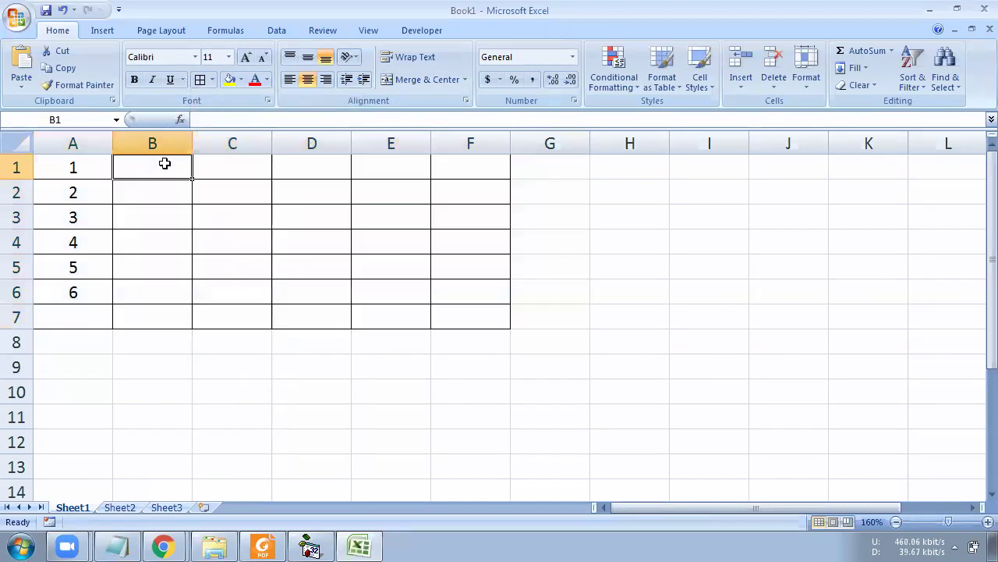
{"action": "type", "text": "2"}
{"action": "key", "text": "Return"}
{"action": "type", "text": "4"}
{"action": "key", "text": "Return"}
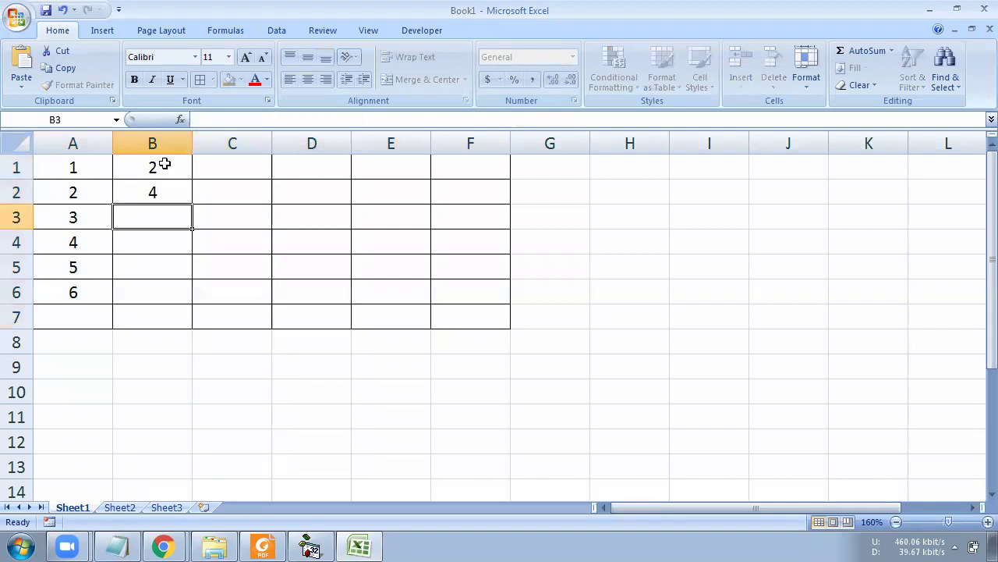
{"action": "type", "text": "6"}
{"action": "key", "text": "Return"}
{"action": "type", "text": "8"}
{"action": "key", "text": "Return"}
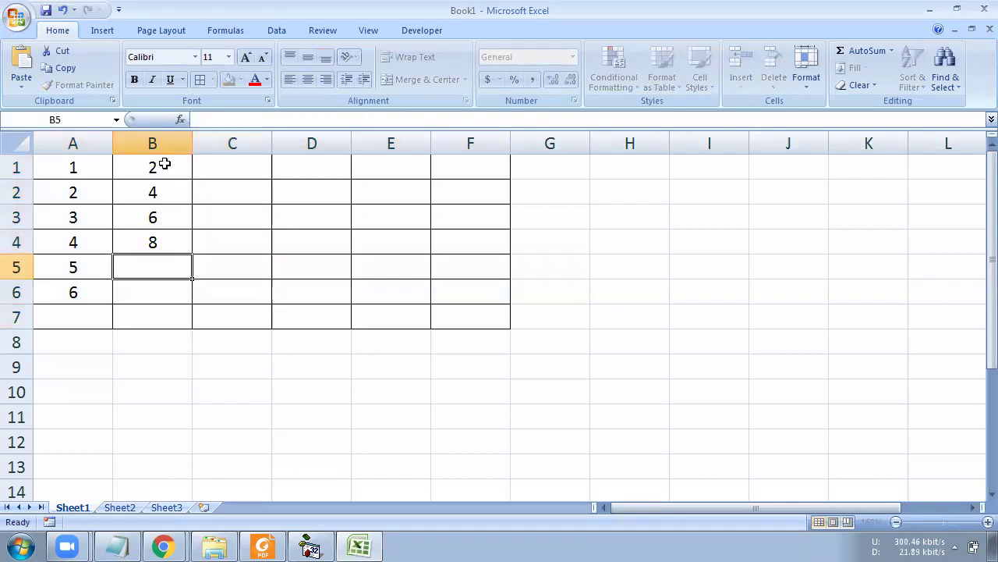
{"action": "type", "text": "10"}
{"action": "key", "text": "Return"}
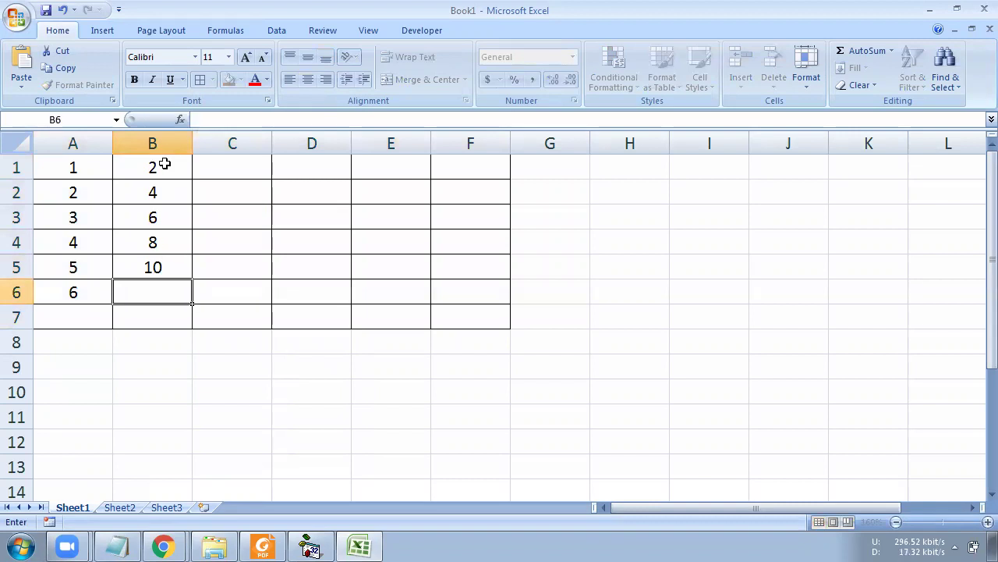
{"action": "type", "text": "12"}
{"action": "key", "text": "Return"}
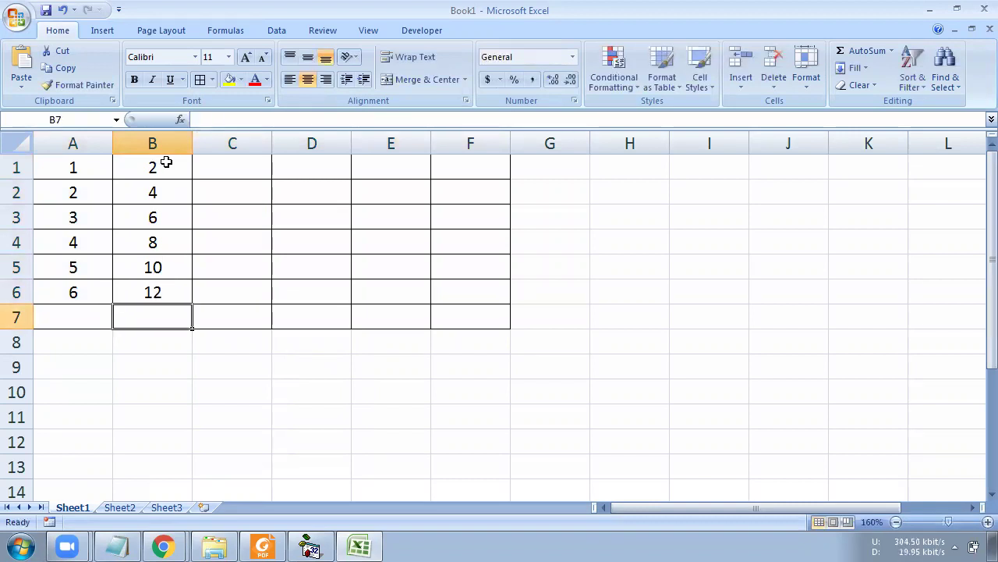
Step: Enter 12, 10, 6 and 8 down cells C1 to C4
{"action": "left_click", "coordinate": [213, 165]}
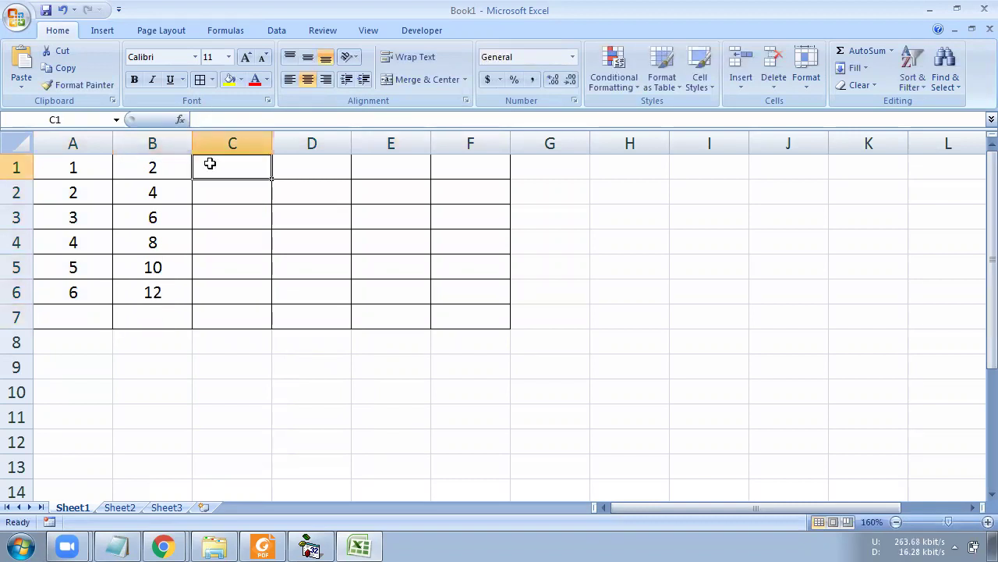
{"action": "type", "text": "12"}
{"action": "key", "text": "Return"}
{"action": "type", "text": "10"}
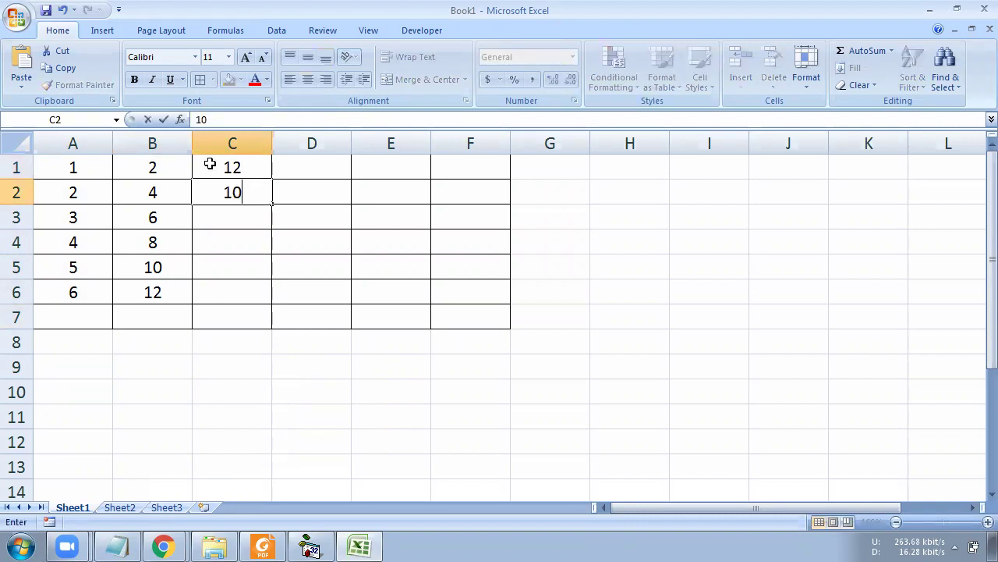
{"action": "key", "text": "Return"}
{"action": "type", "text": "6"}
{"action": "key", "text": "Return"}
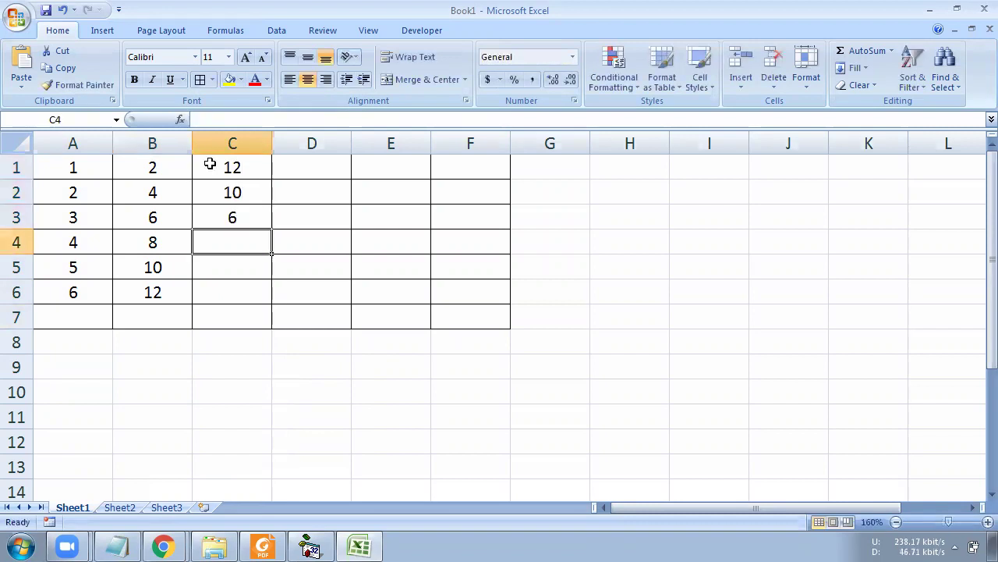
{"action": "type", "text": "8"}
{"action": "key", "text": "Return"}
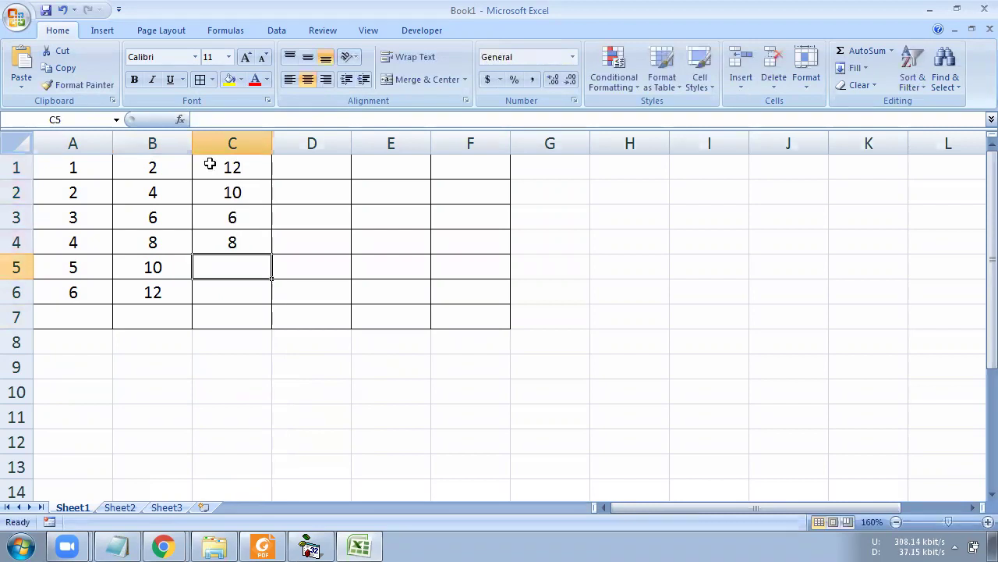
{"action": "type", "text": "1"}
{"action": "key", "text": "BackSpace"}
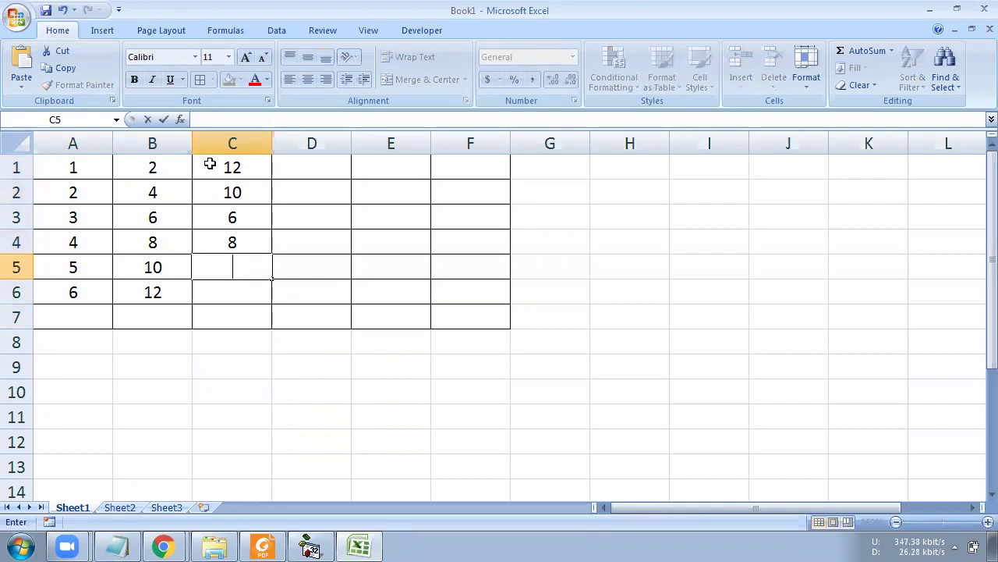
Step: Correct cell C3 to 8 and C4 to 6, and continue the descending series with 4 in C5 and 2 in C6
{"action": "left_click", "coordinate": [233, 215]}
{"action": "key", "text": "Down"}
{"action": "type", "text": "6"}
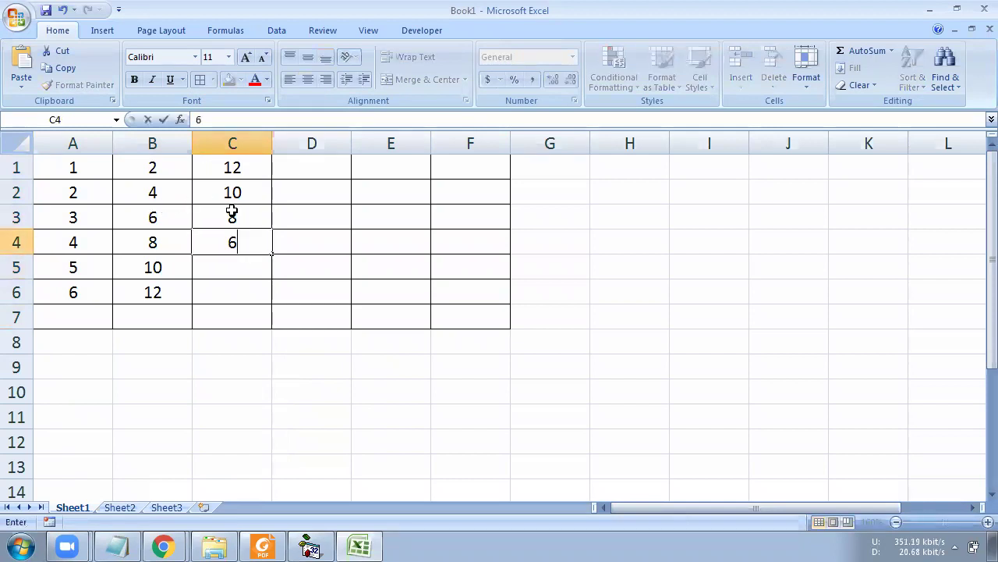
{"action": "key", "text": "Return"}
{"action": "type", "text": "4"}
{"action": "key", "text": "Return"}
{"action": "type", "text": "2"}
Step: Enter the Fibonacci series 1, 1, 2, 3, 5, 8 down cells D1 to D6
{"action": "left_click", "coordinate": [332, 169]}
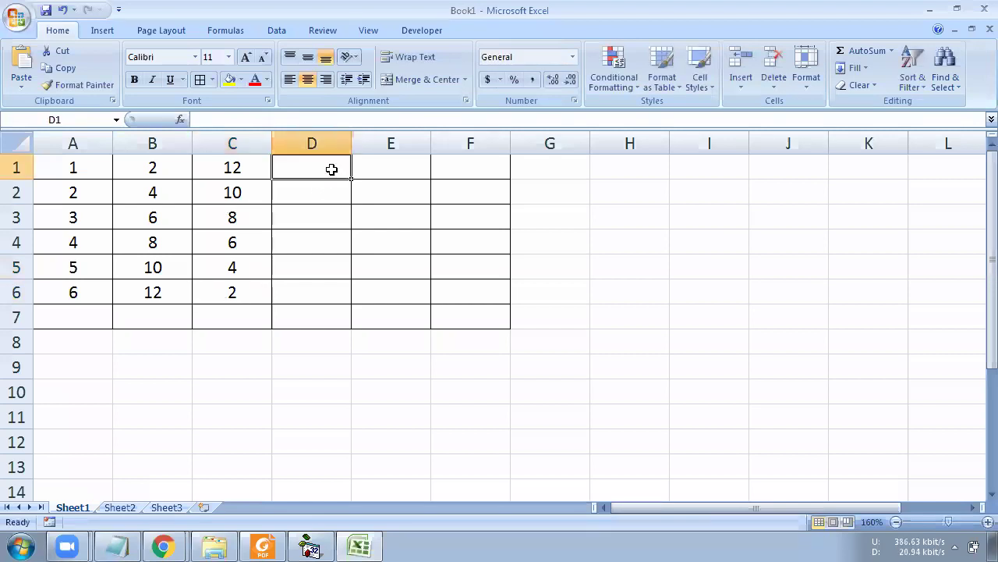
{"action": "type", "text": "1"}
{"action": "key", "text": "Return"}
{"action": "type", "text": "1"}
{"action": "key", "text": "Return"}
{"action": "type", "text": "2"}
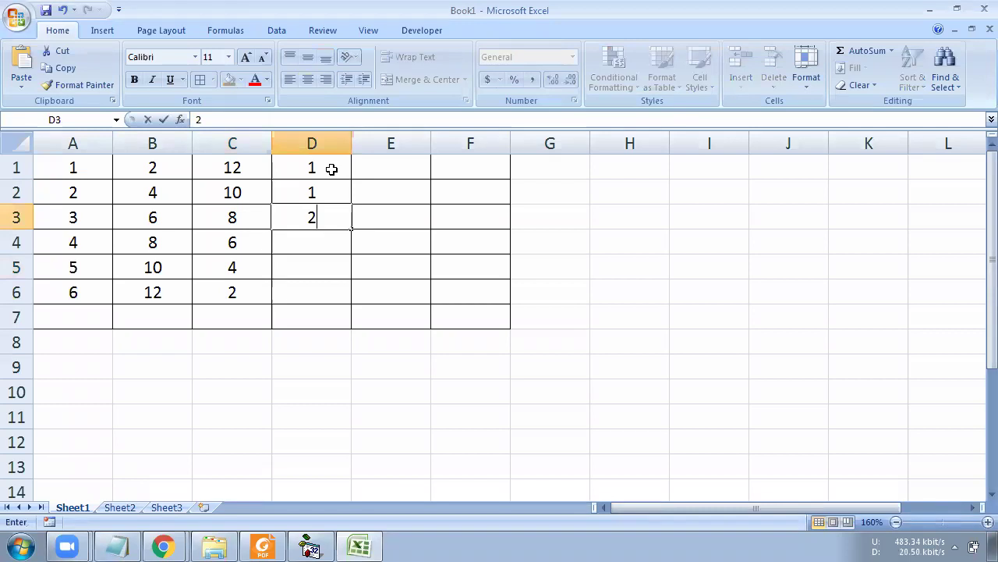
{"action": "key", "text": "Return"}
{"action": "type", "text": "3"}
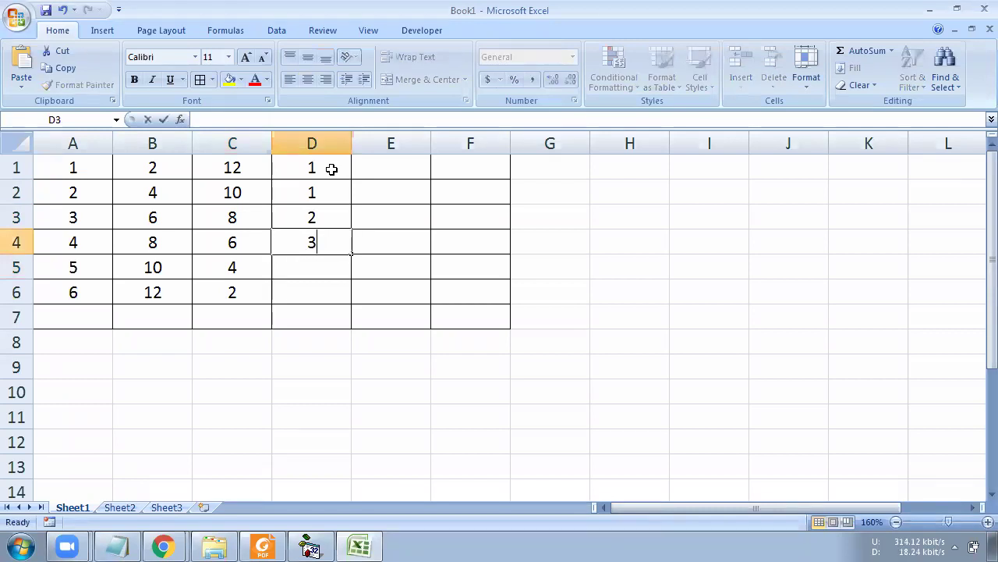
{"action": "key", "text": "Return"}
{"action": "type", "text": "5"}
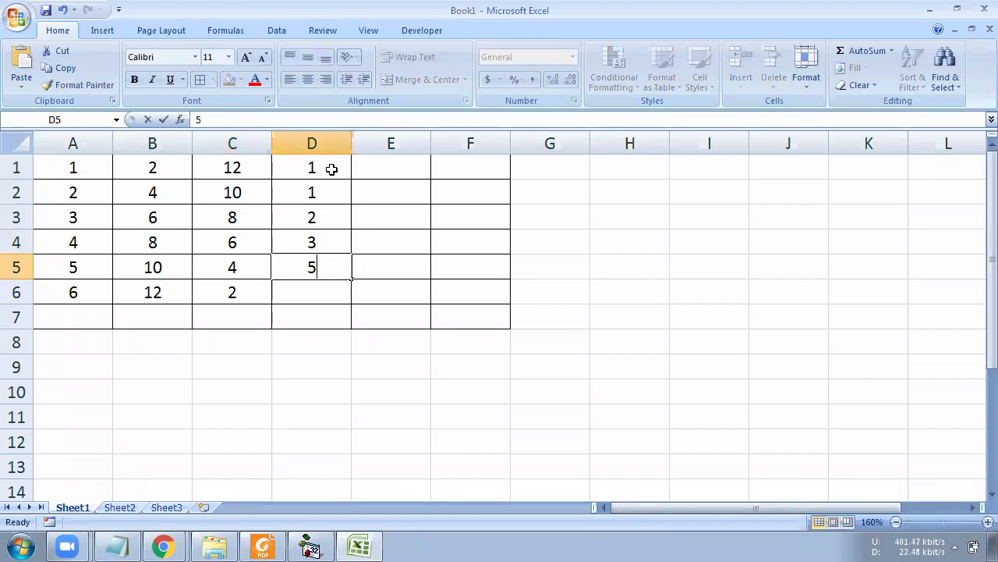
{"action": "key", "text": "Return"}
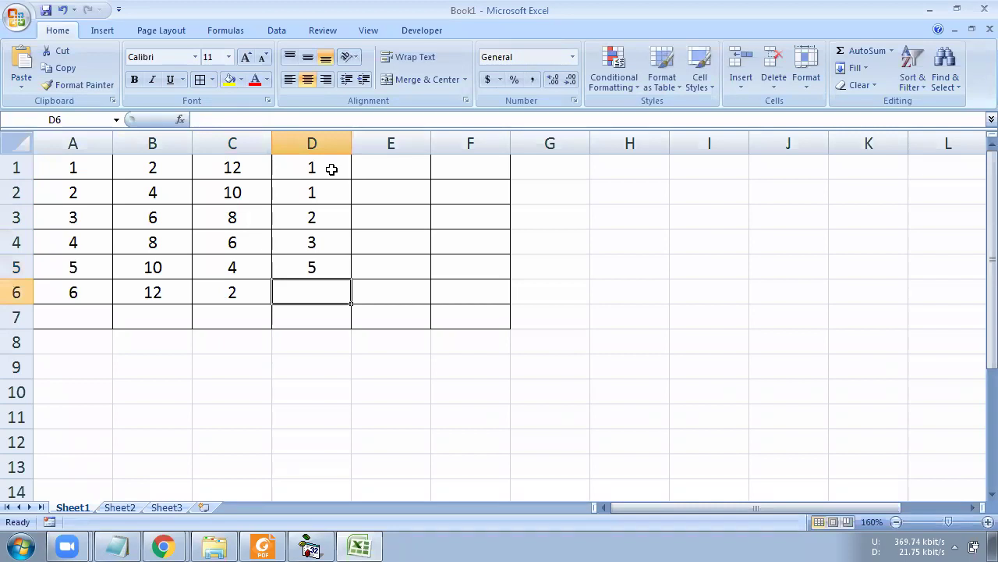
{"action": "type", "text": "8"}
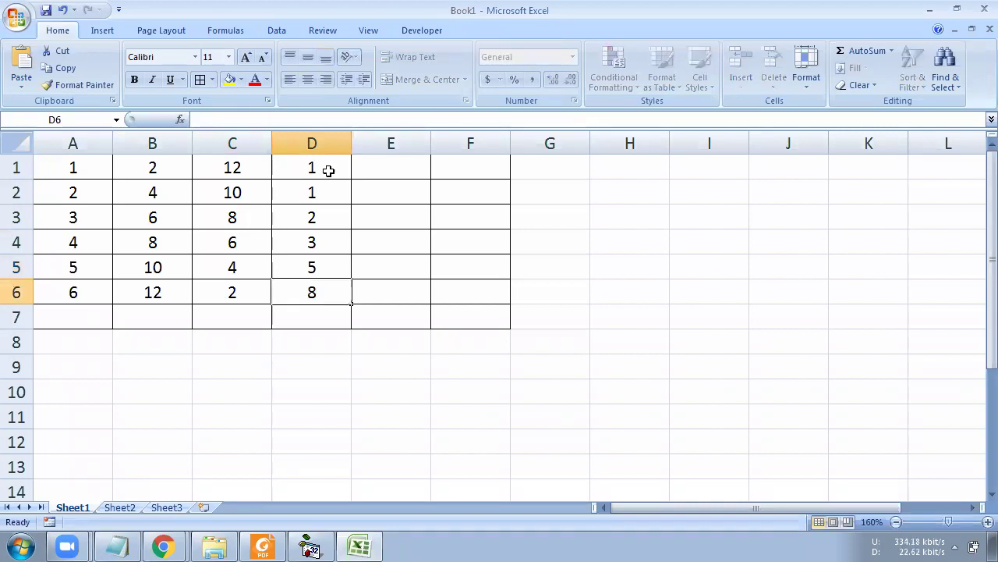
Step: Enter the series 3, 5, 8, 13, 21, 34 down cells E1 to E6
{"action": "left_click", "coordinate": [370, 168]}
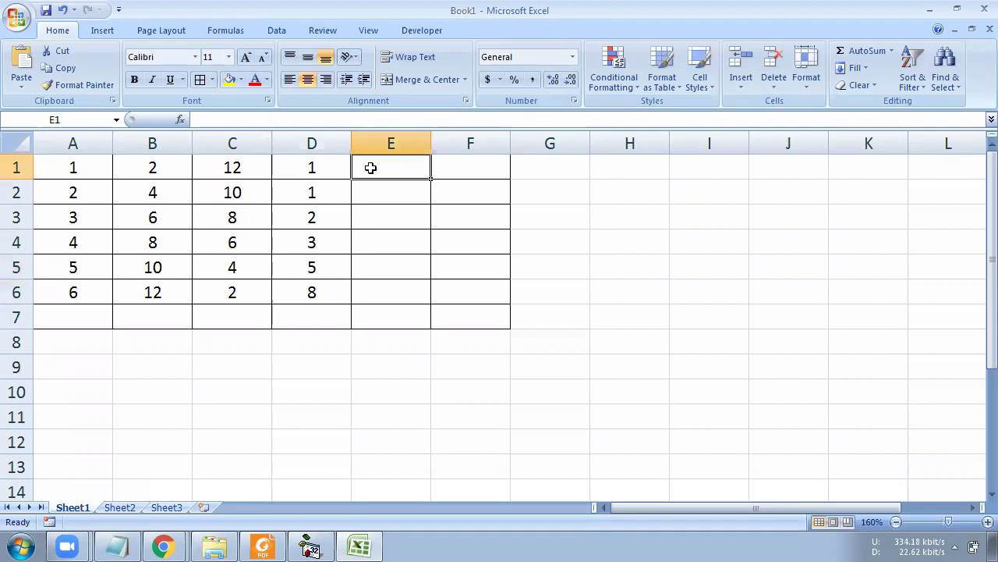
{"action": "type", "text": "3"}
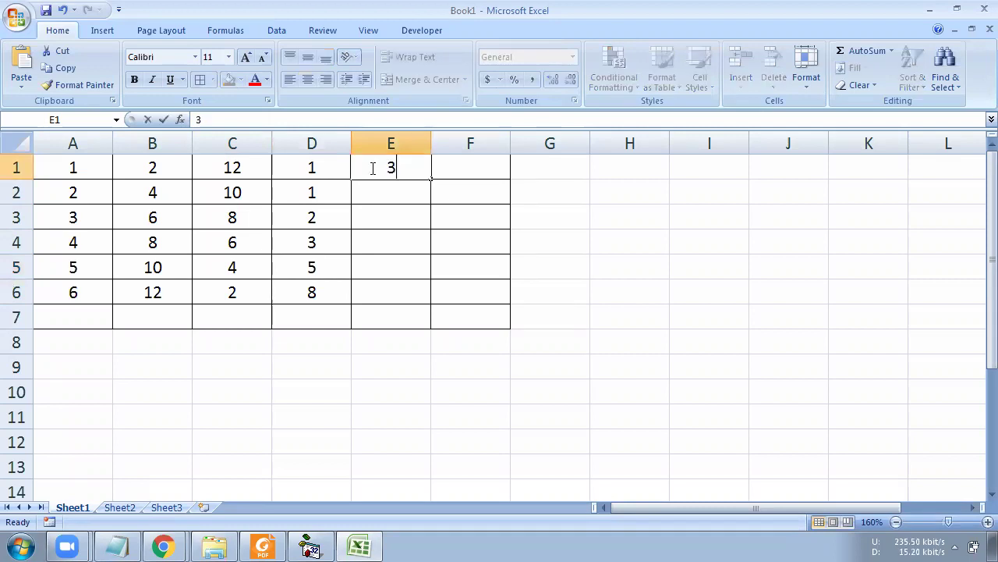
{"action": "key", "text": "Return"}
{"action": "type", "text": "5"}
{"action": "key", "text": "Return"}
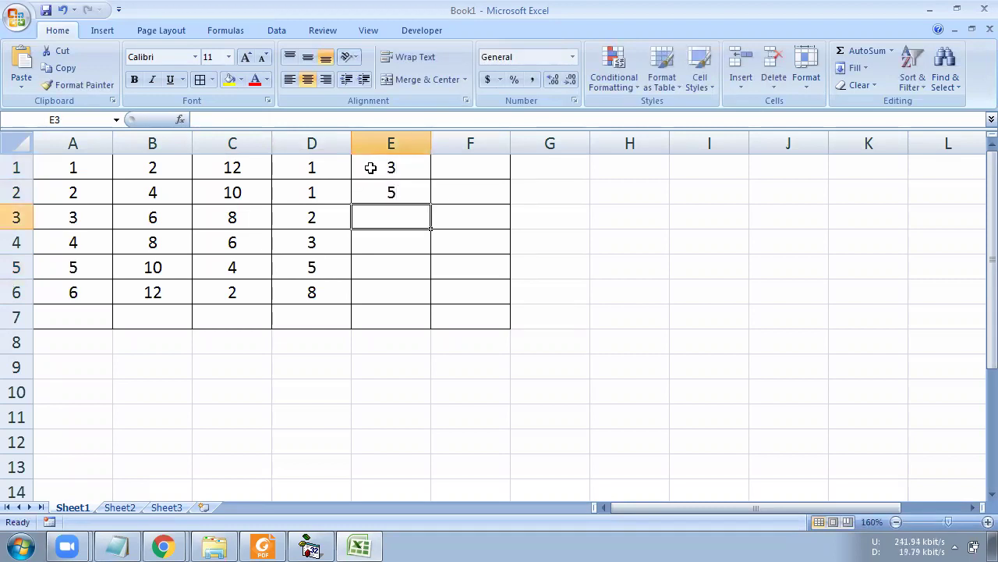
{"action": "type", "text": "8"}
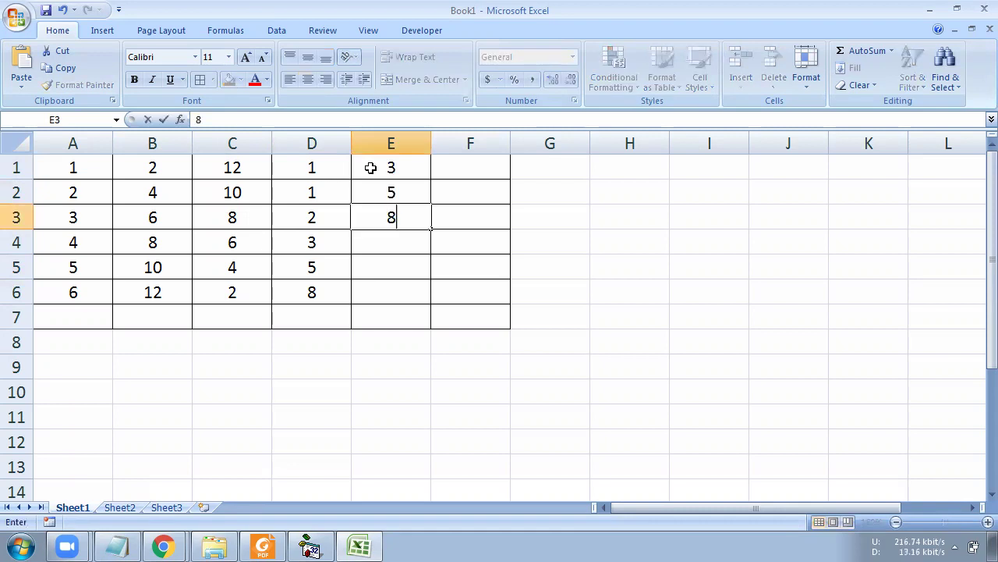
{"action": "key", "text": "Return"}
{"action": "type", "text": "13"}
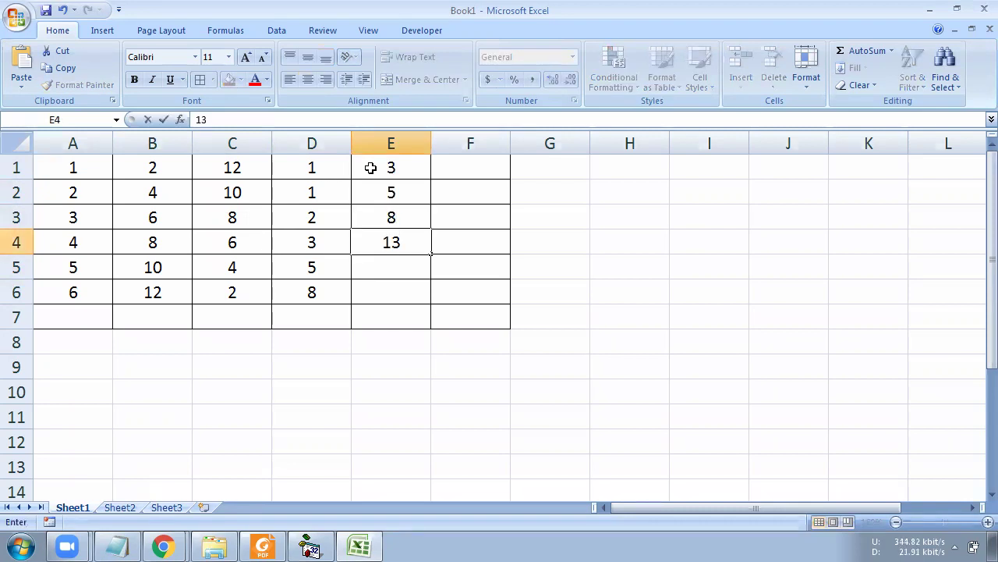
{"action": "key", "text": "Return"}
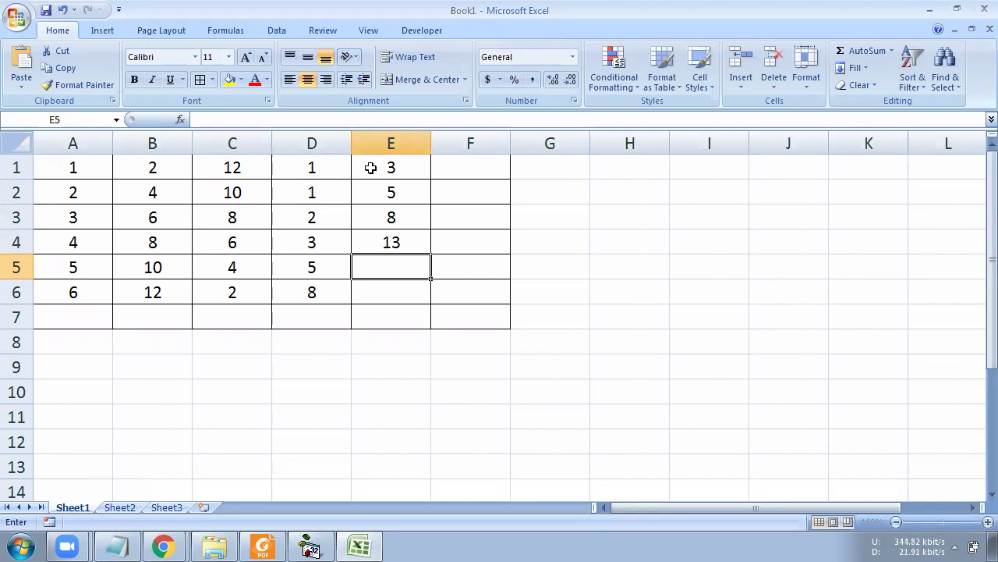
{"action": "type", "text": "21"}
{"action": "key", "text": "Return"}
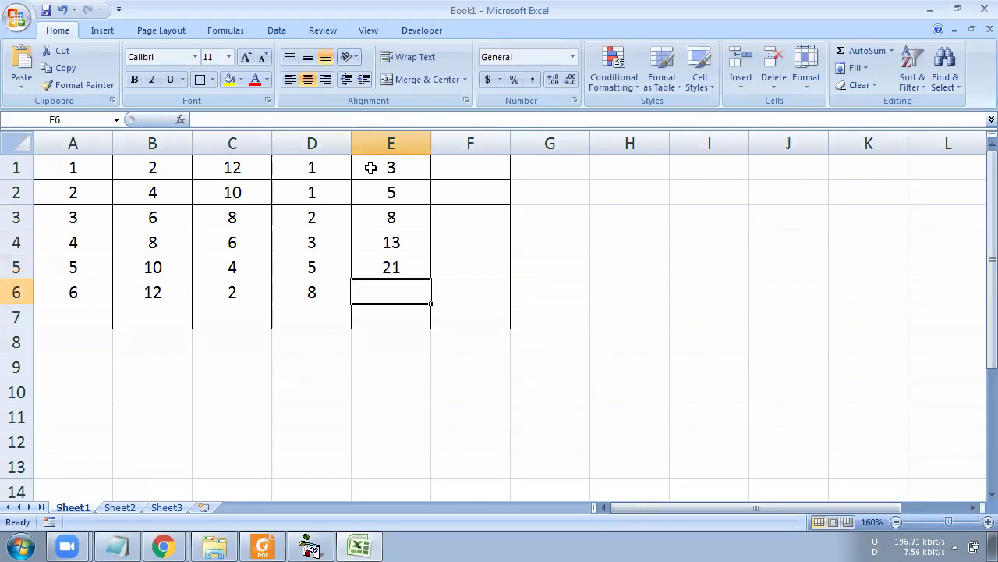
{"action": "type", "text": "34"}
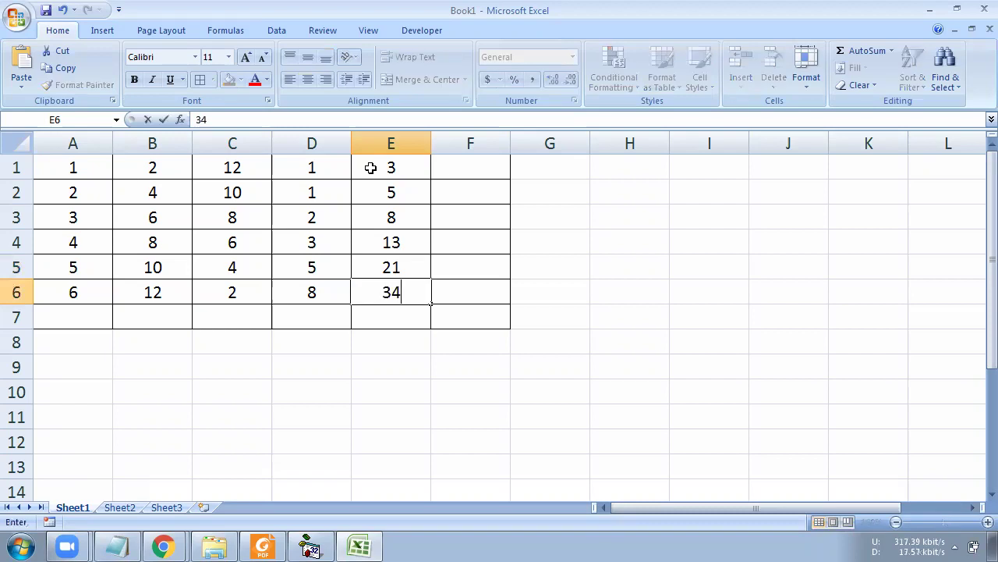
Step: Enter the series 1, 1, 1, 3, 5, 9 down cells F1 to F6
{"action": "left_click", "coordinate": [465, 158]}
{"action": "type", "text": "1"}
{"action": "key", "text": "Return"}
{"action": "type", "text": "1"}
{"action": "key", "text": "Return"}
{"action": "type", "text": "1"}
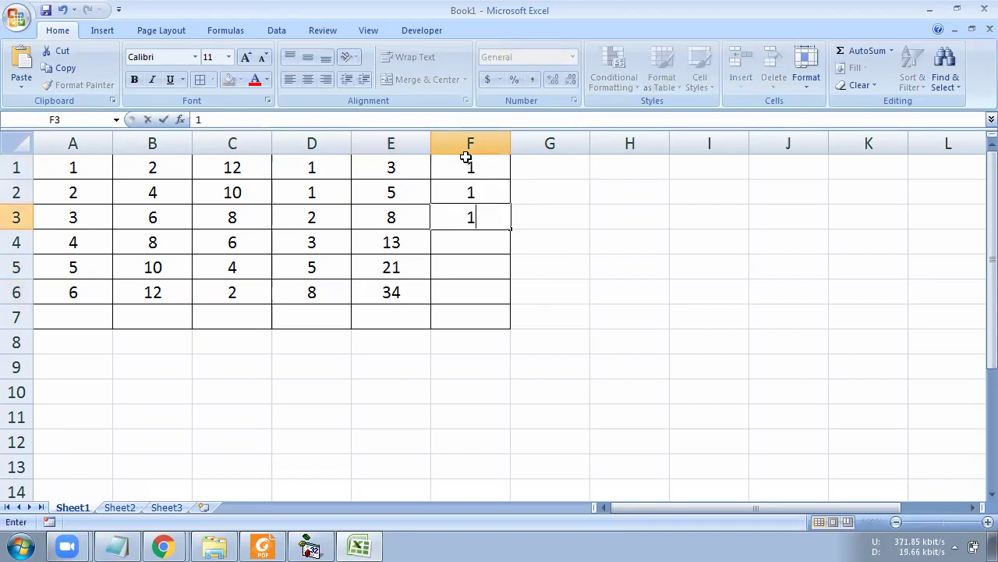
{"action": "key", "text": "Return"}
{"action": "type", "text": "3"}
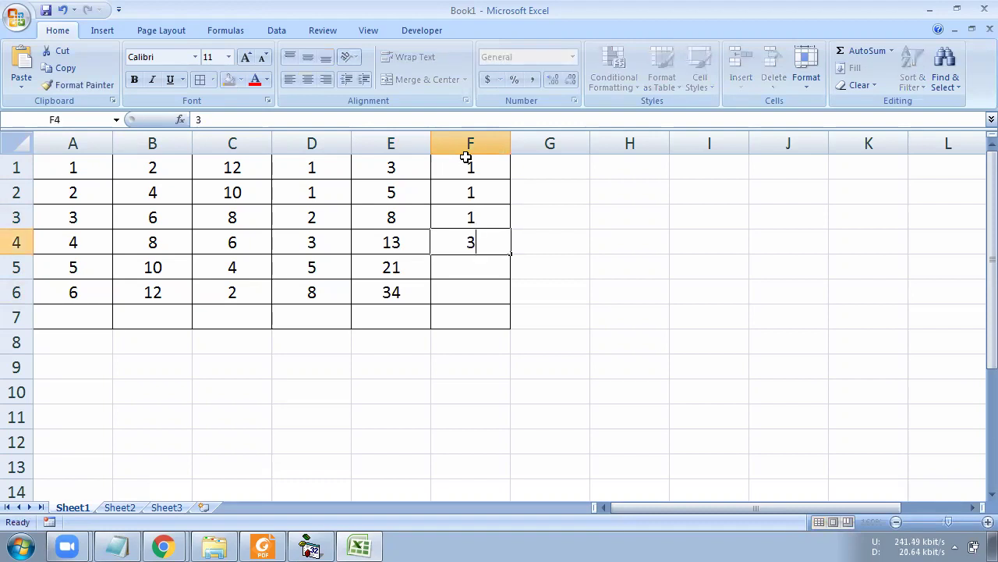
{"action": "key", "text": "Return"}
{"action": "type", "text": "5"}
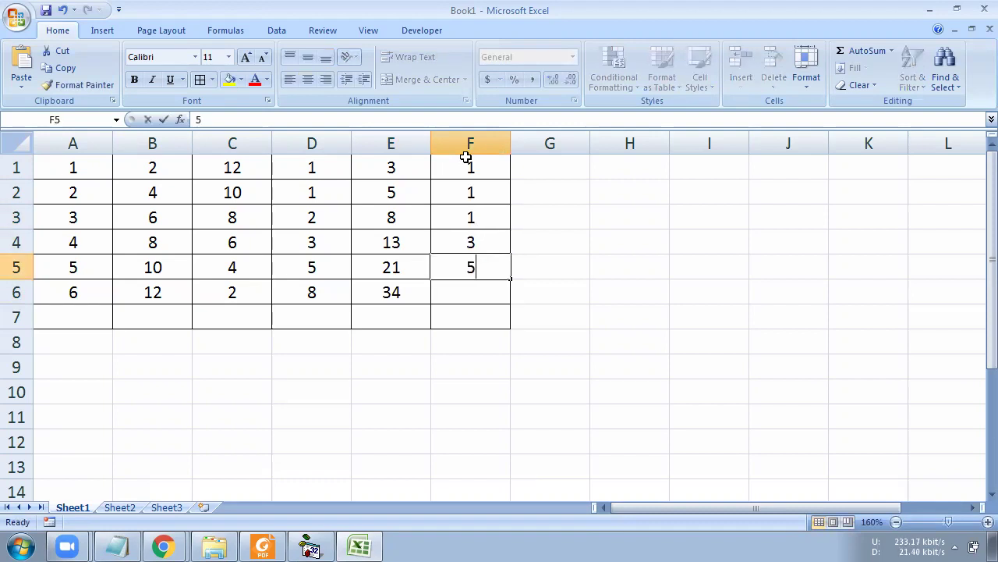
{"action": "key", "text": "Return"}
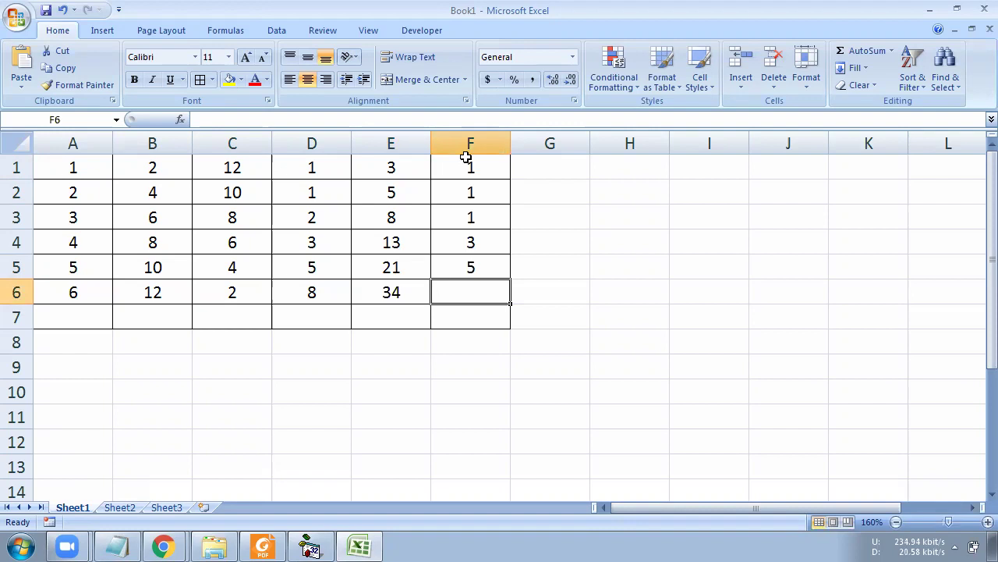
{"action": "type", "text": "9"}
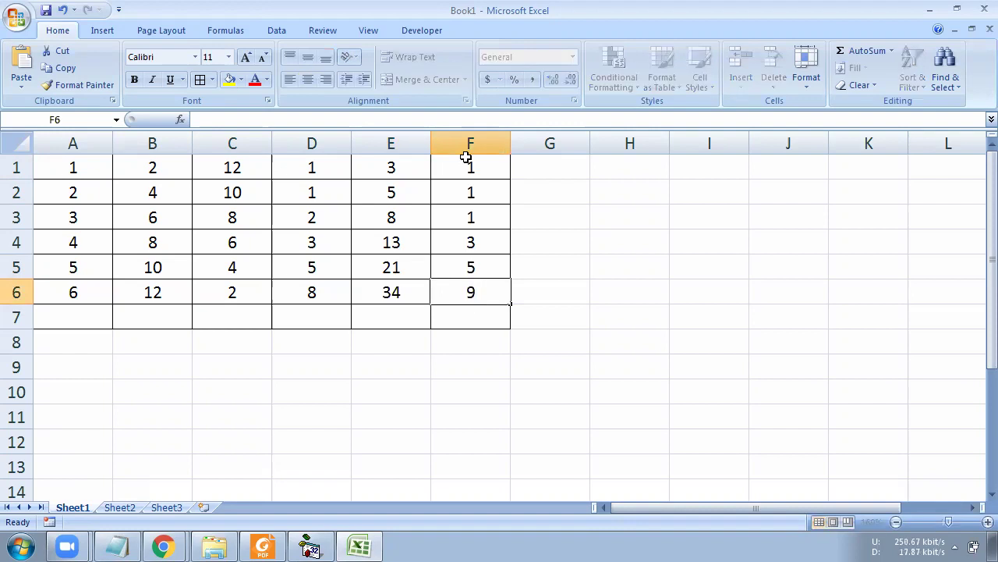
{"action": "left_click", "coordinate": [380, 342]}
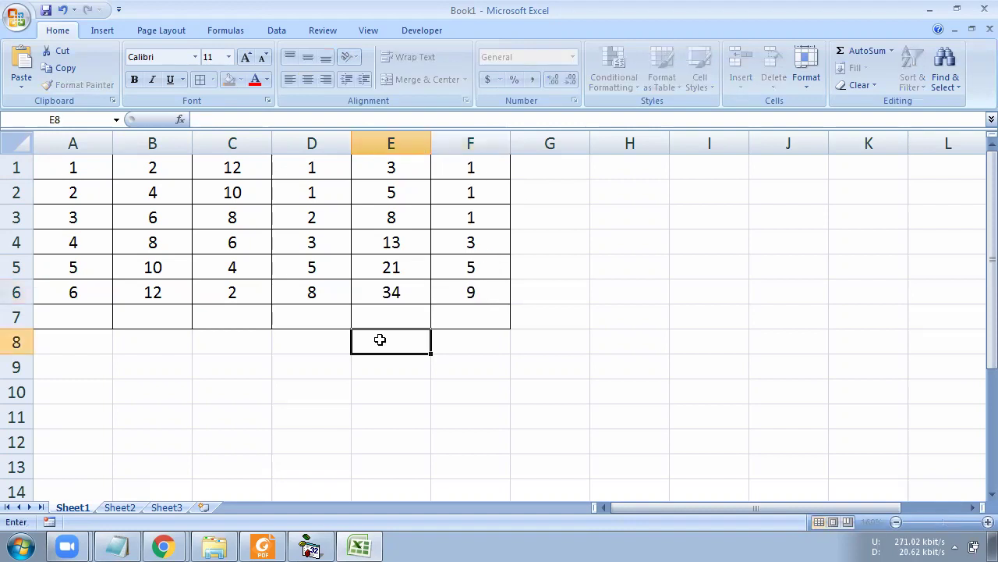
Step: Increase the font size of the numbers in A1:F6 to 14
{"action": "left_click_drag", "start_coordinate": [102, 169], "coordinate": [469, 293]}
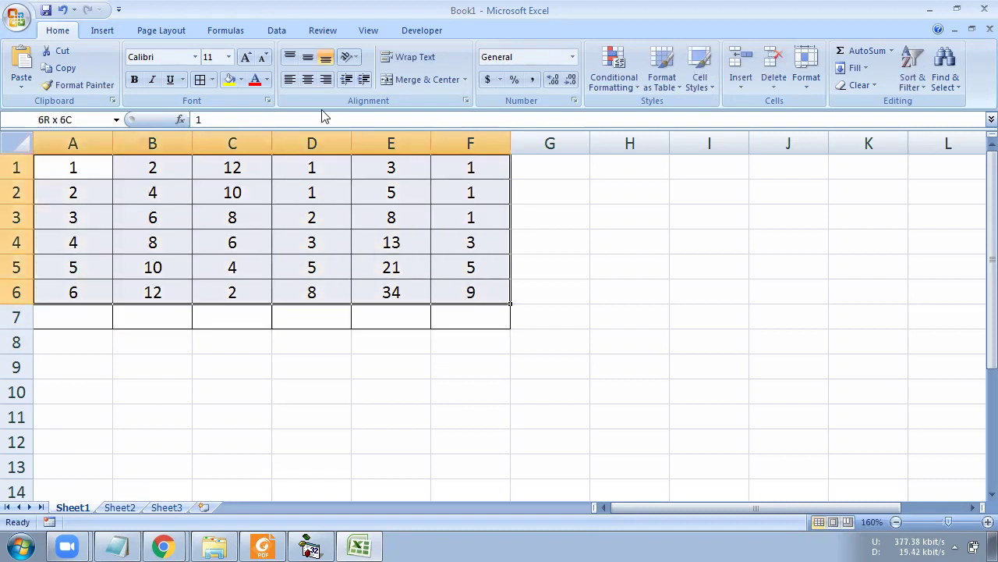
{"action": "double_click", "coordinate": [245, 57]}
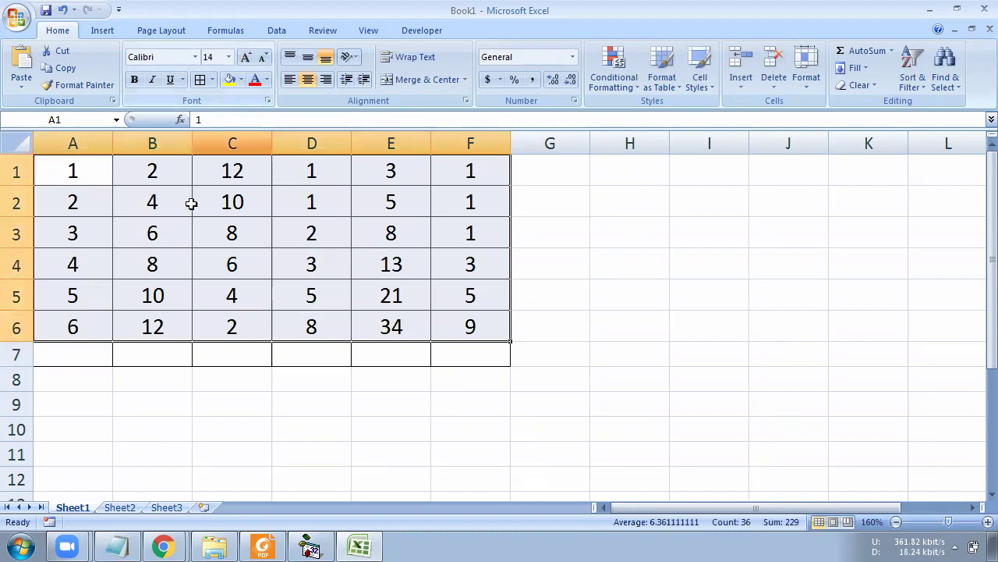
Step: Examine the number series in columns A to F one after another, from the first row downward
{"action": "left_click_drag", "start_coordinate": [93, 167], "coordinate": [78, 341]}
{"action": "left_click", "coordinate": [78, 347]}
{"action": "left_click", "coordinate": [161, 167]}
{"action": "left_click_drag", "start_coordinate": [160, 197], "coordinate": [154, 343]}
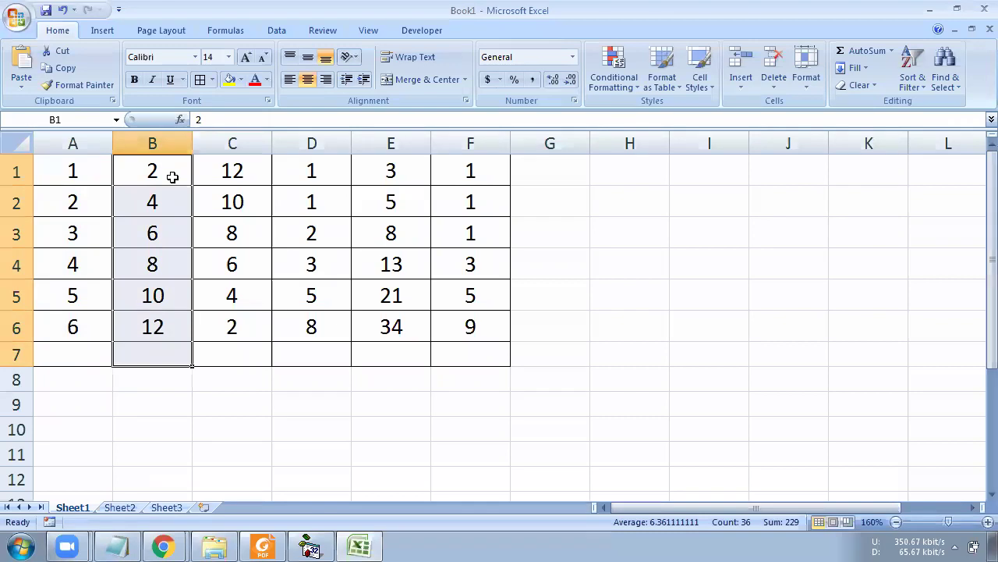
{"action": "left_click_drag", "start_coordinate": [224, 171], "coordinate": [233, 354]}
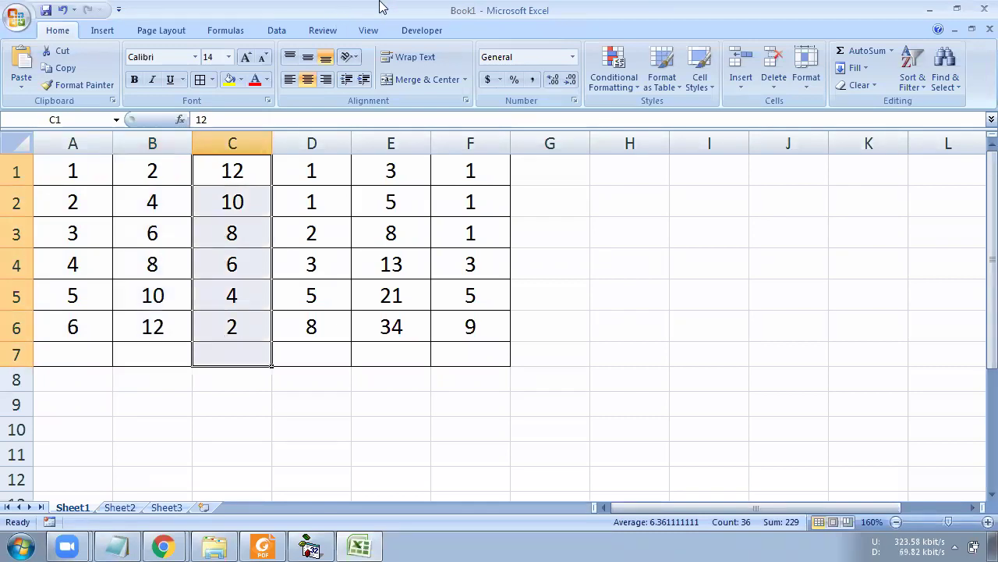
{"action": "left_click_drag", "start_coordinate": [296, 179], "coordinate": [300, 314]}
{"action": "left_click_drag", "start_coordinate": [384, 184], "coordinate": [374, 315]}
{"action": "left_click_drag", "start_coordinate": [461, 179], "coordinate": [458, 314]}
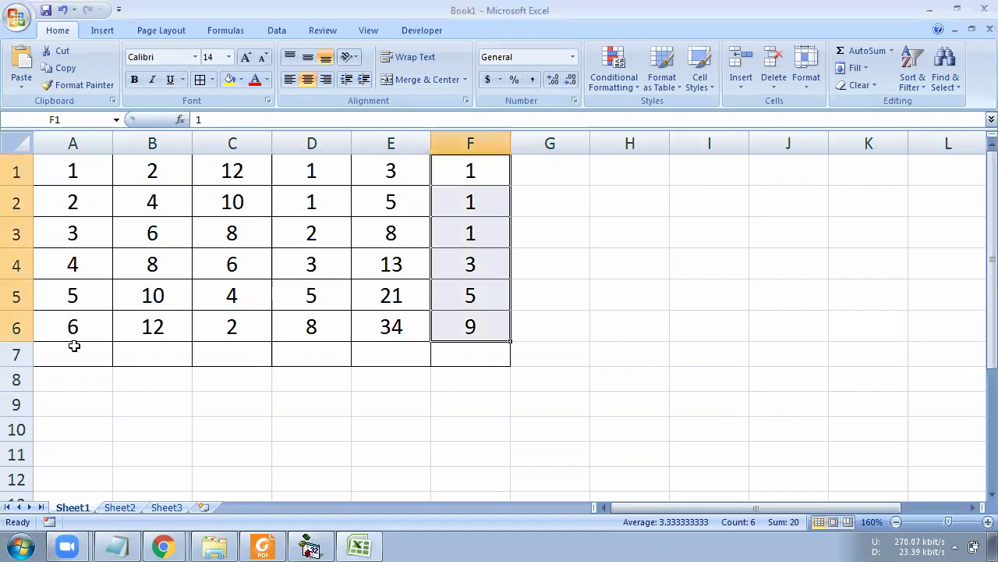
Step: Enter the increment +1 as text in cell A7, below the first series
{"action": "left_click", "coordinate": [77, 355]}
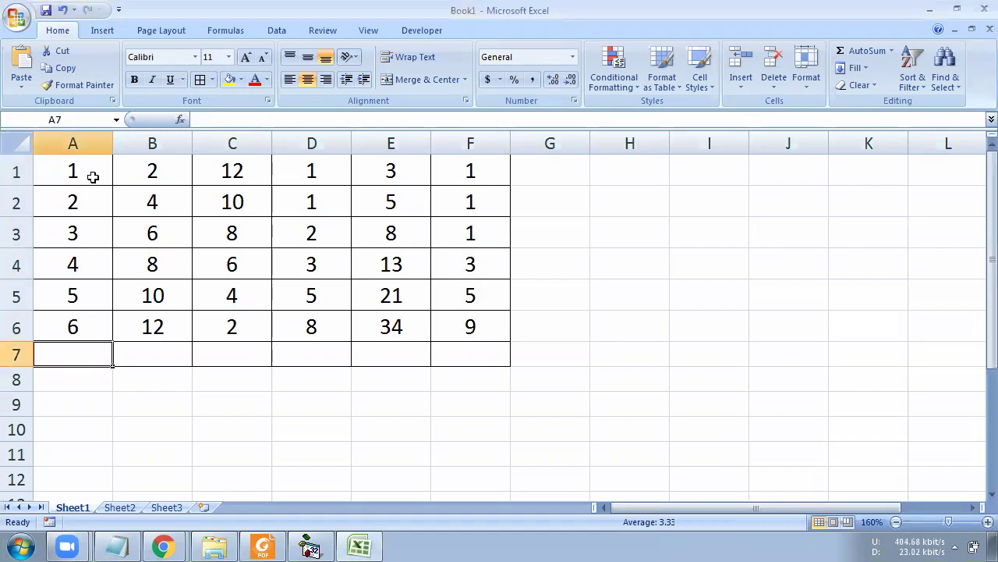
{"action": "left_click_drag", "start_coordinate": [93, 161], "coordinate": [87, 334]}
{"action": "left_click", "coordinate": [70, 353]}
{"action": "type", "text": "+1"}
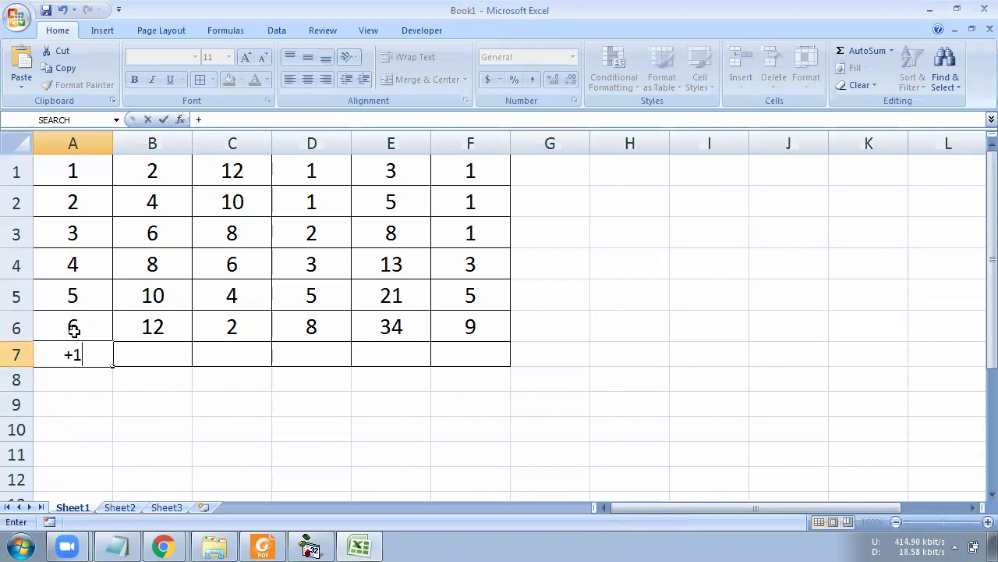
{"action": "left_click", "coordinate": [72, 394]}
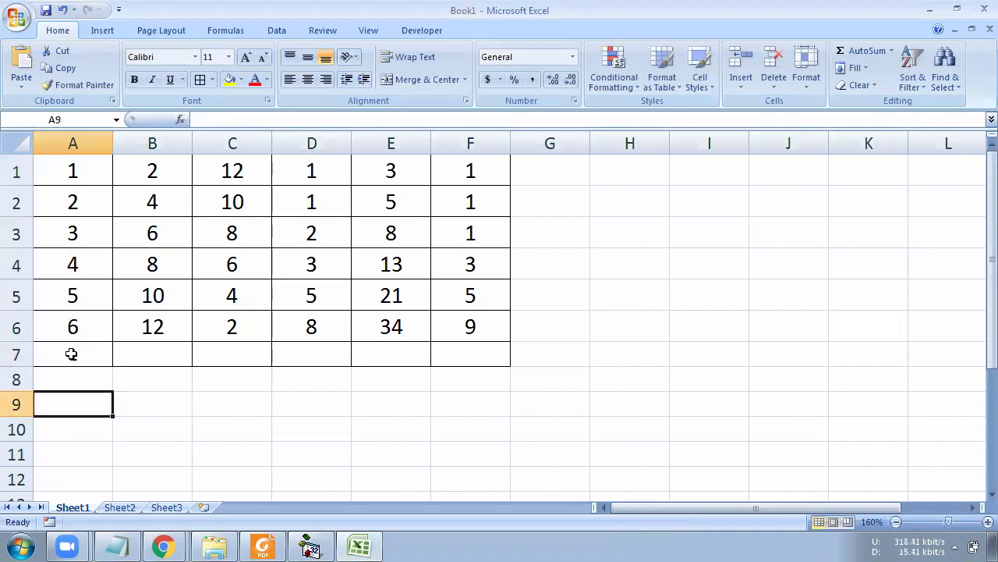
{"action": "double_click", "coordinate": [73, 354]}
{"action": "type", "text": "'+"}
{"action": "key", "text": "Return"}
{"action": "left_click", "coordinate": [73, 353]}
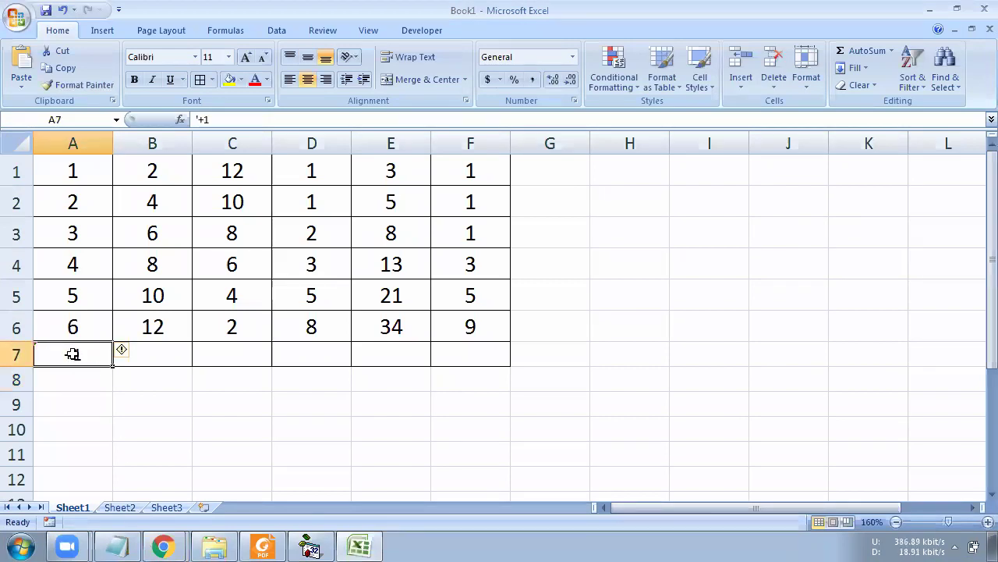
{"action": "left_click", "coordinate": [75, 327]}
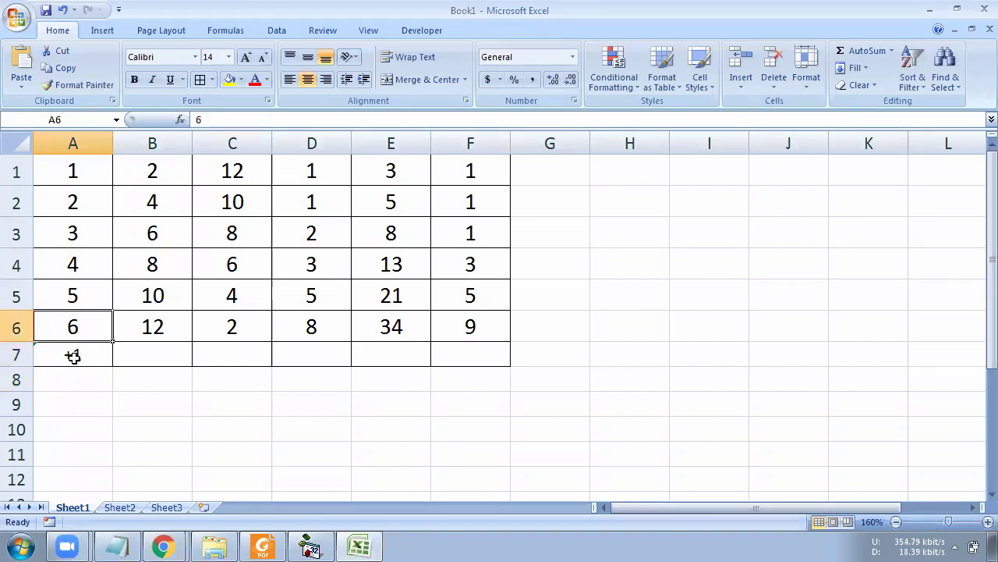
Step: Set cell A7 to 7 as the next element of the first series
{"action": "left_click", "coordinate": [72, 355]}
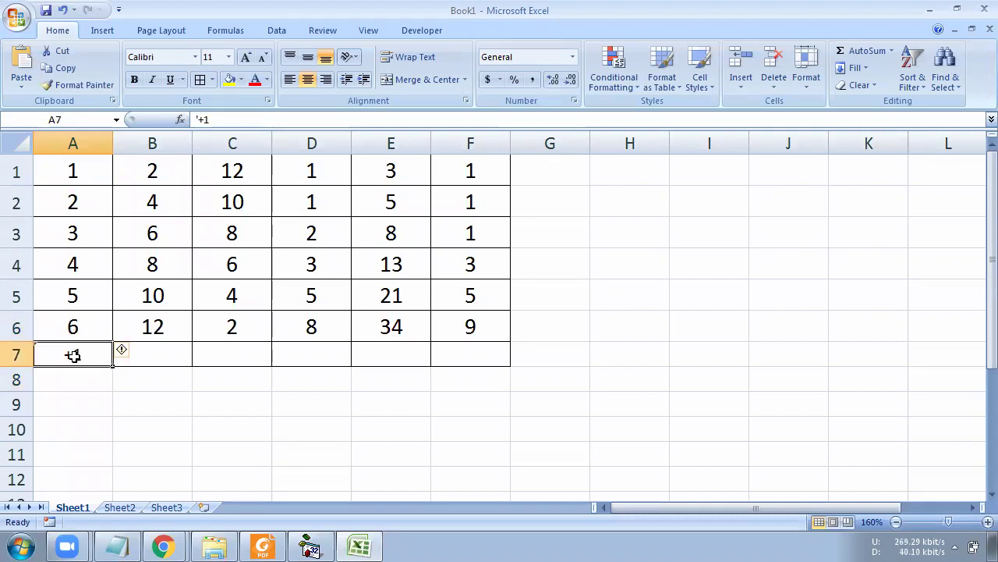
{"action": "type", "text": "7"}
{"action": "key", "text": "Return"}
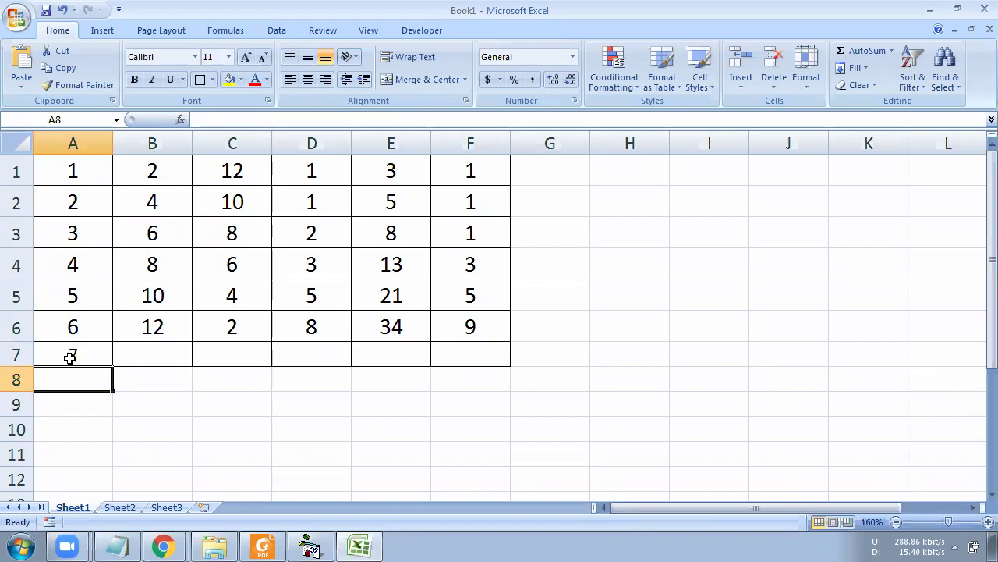
{"action": "key", "text": "ctrl+z"}
{"action": "left_click_drag", "start_coordinate": [91, 167], "coordinate": [85, 348]}
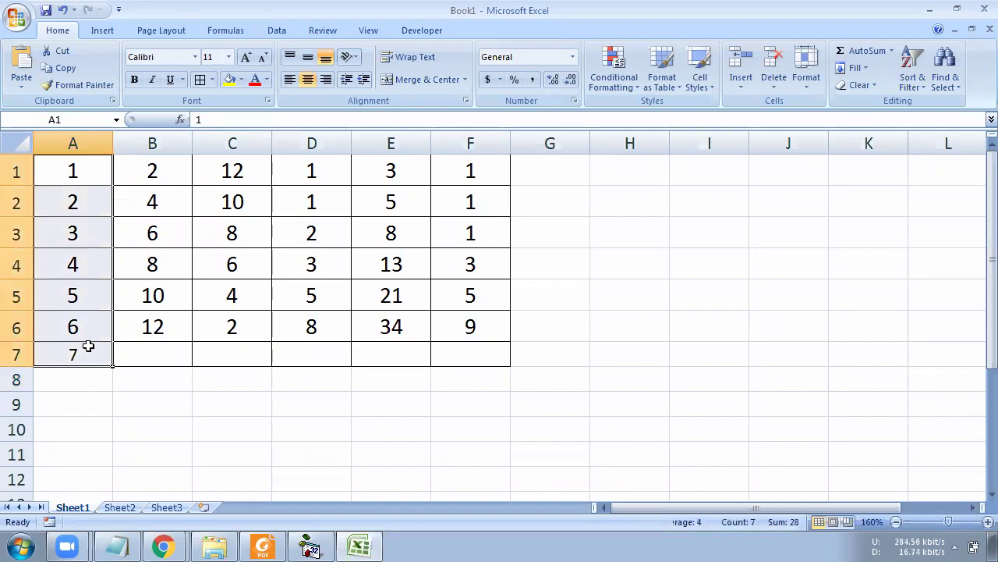
{"action": "left_click", "coordinate": [148, 330]}
{"action": "left_click", "coordinate": [93, 374]}
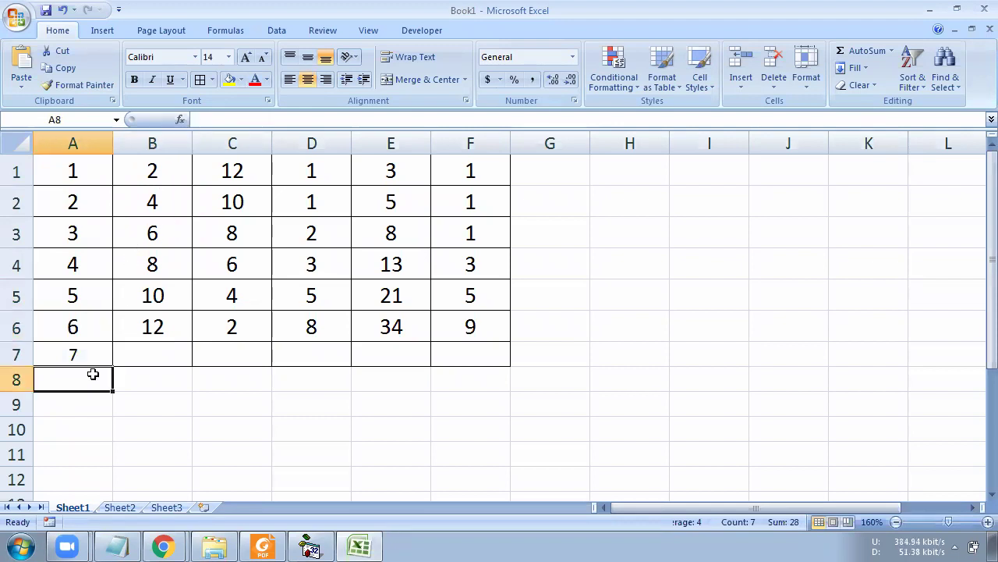
Step: Note the series increments as text below the table, +1 in cell A9 and +2 in cell B9
{"action": "left_click", "coordinate": [73, 414]}
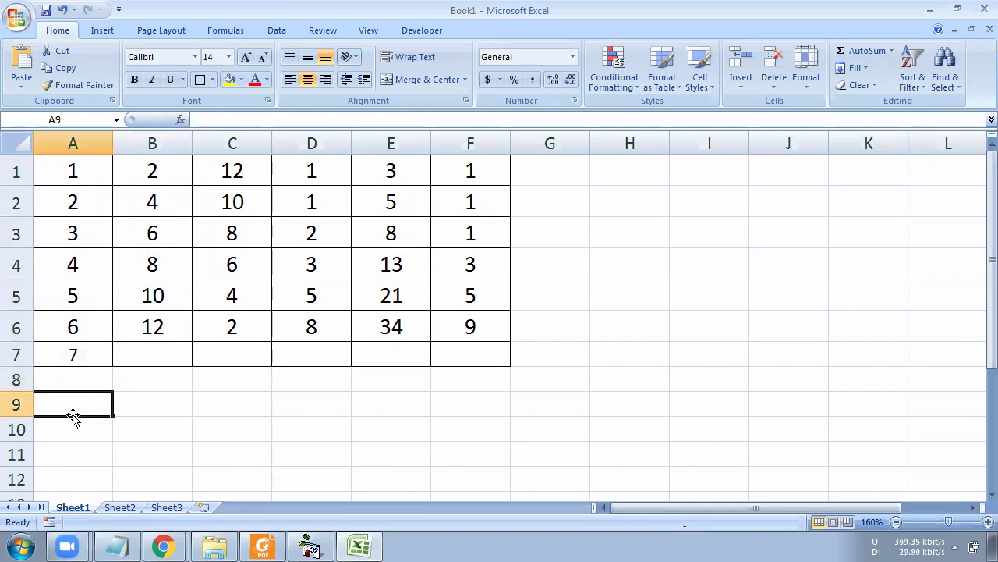
{"action": "type", "text": "'+1"}
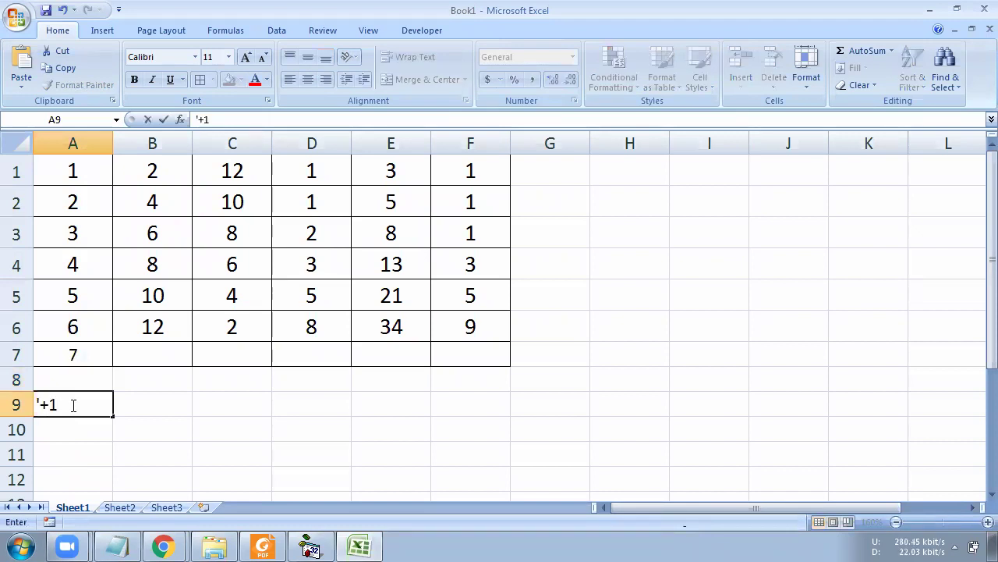
{"action": "key", "text": "Return"}
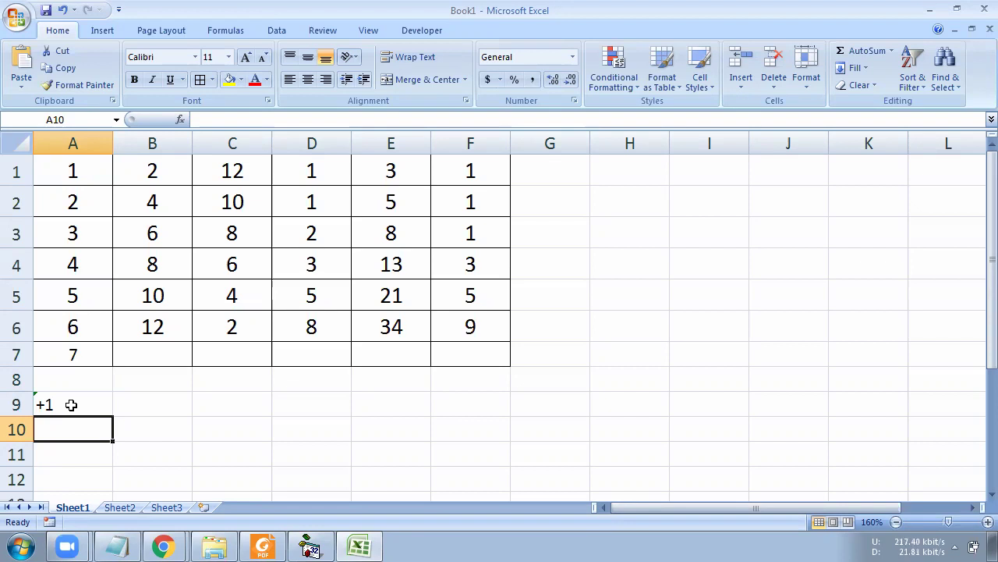
{"action": "left_click", "coordinate": [141, 408]}
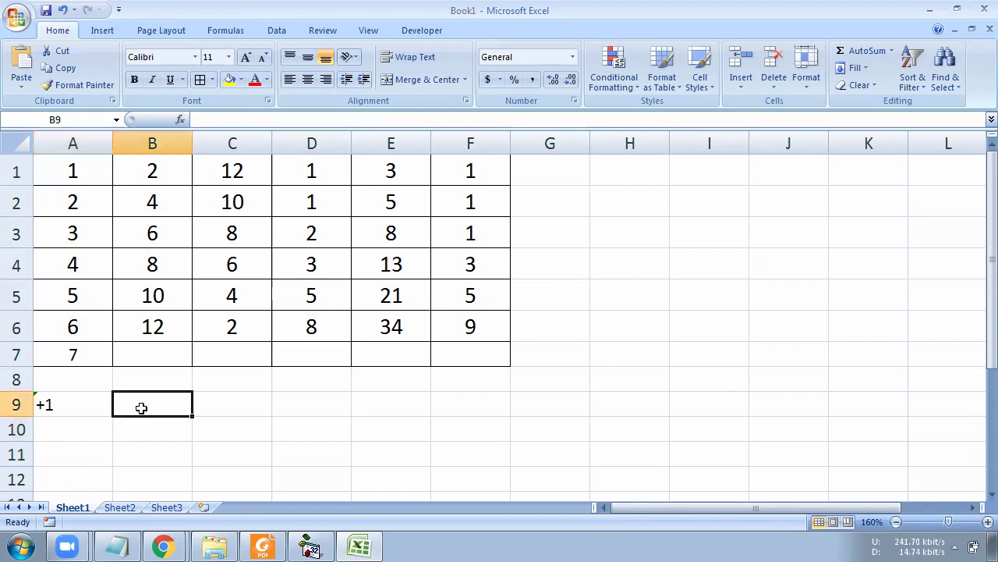
{"action": "type", "text": "'+2"}
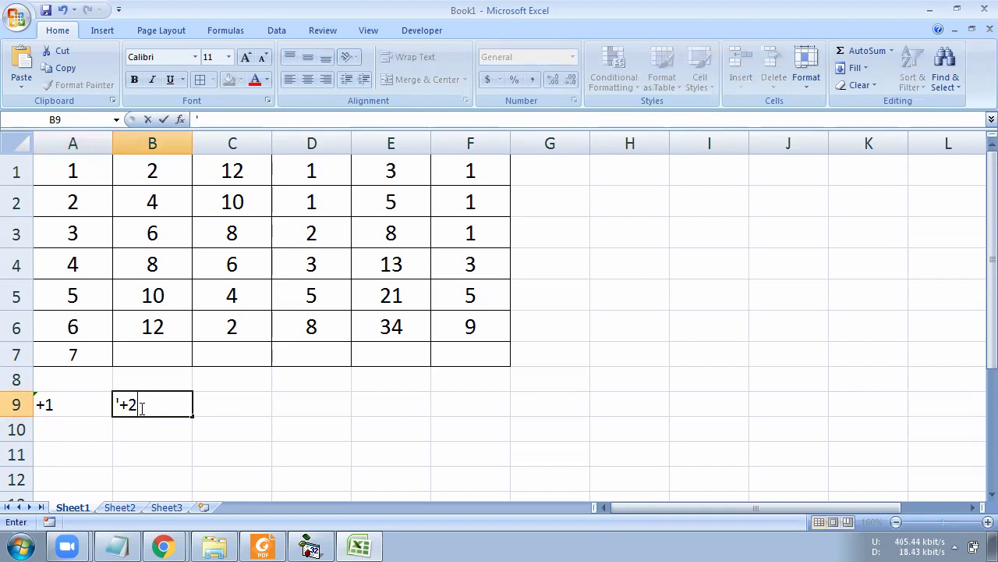
{"action": "key", "text": "Return"}
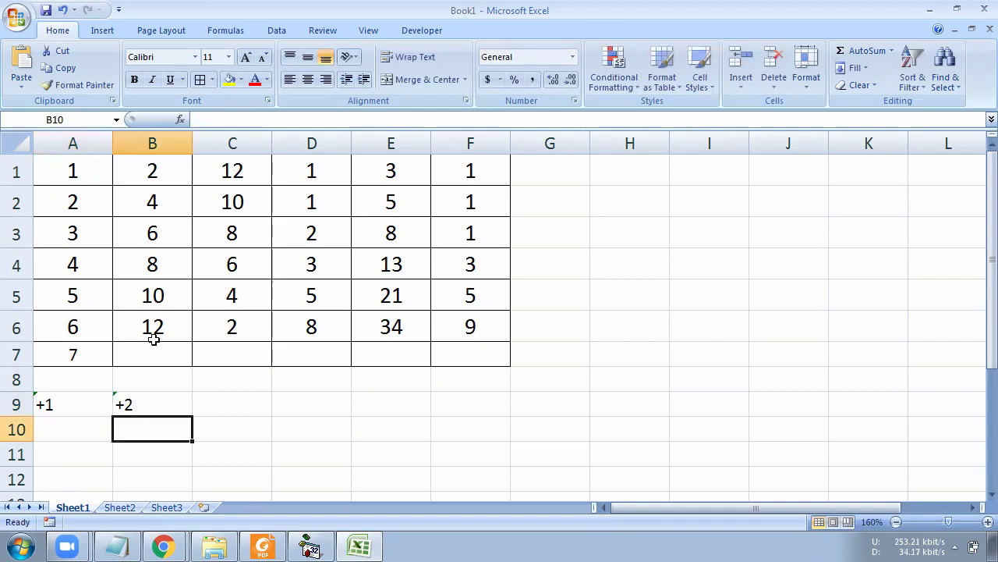
Step: Set cell B7 to 14 as the next element of the second series
{"action": "left_click", "coordinate": [154, 331]}
{"action": "left_click", "coordinate": [154, 357]}
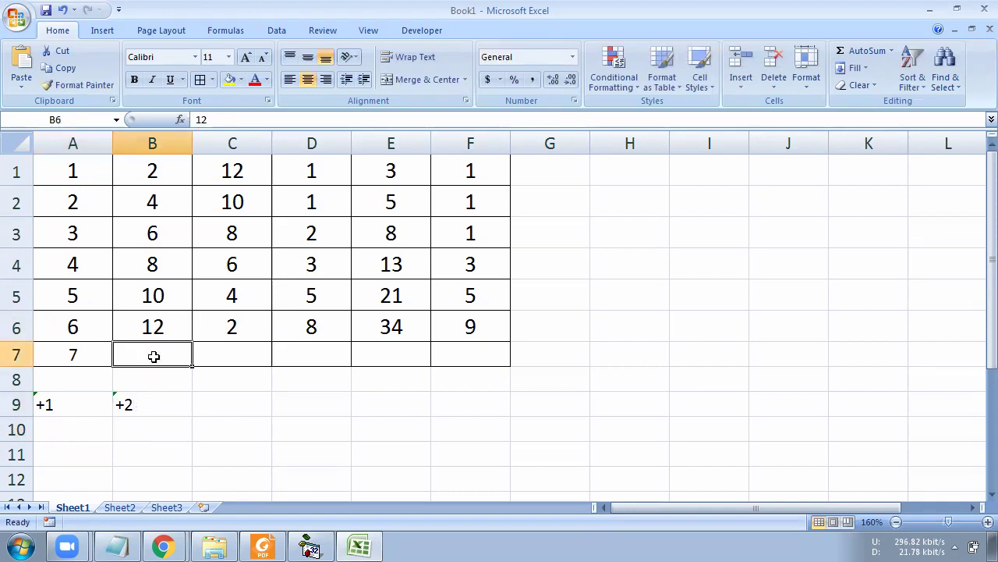
{"action": "type", "text": "14"}
{"action": "left_click", "coordinate": [153, 383]}
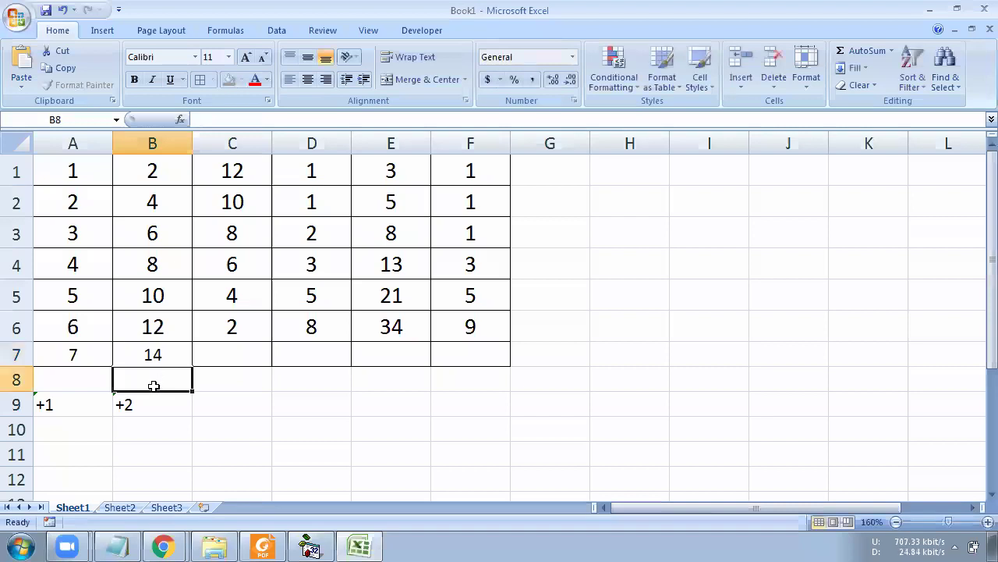
{"action": "left_click", "coordinate": [160, 352]}
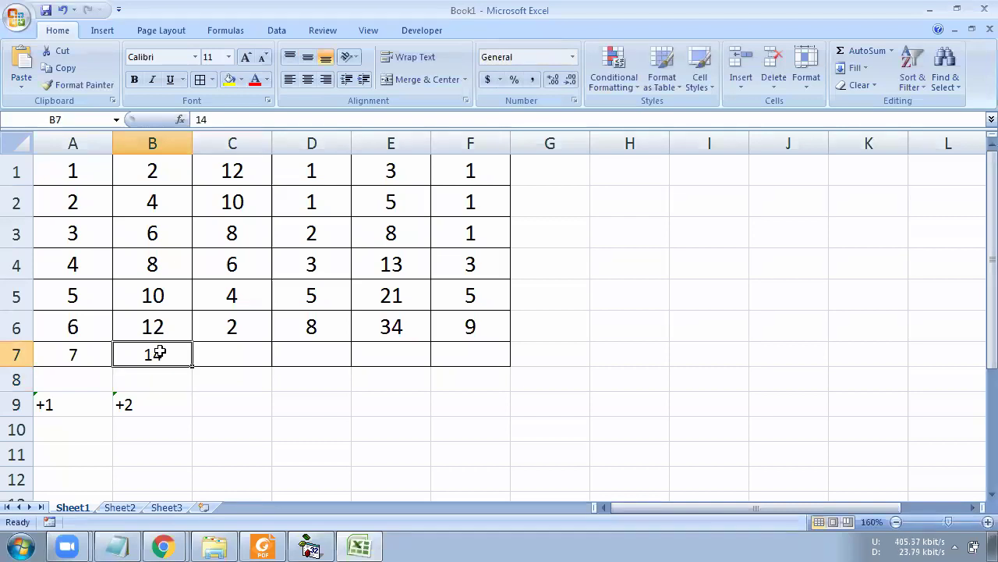
Step: Note the third series' increment as the text -2 in cell C9
{"action": "left_click", "coordinate": [223, 355]}
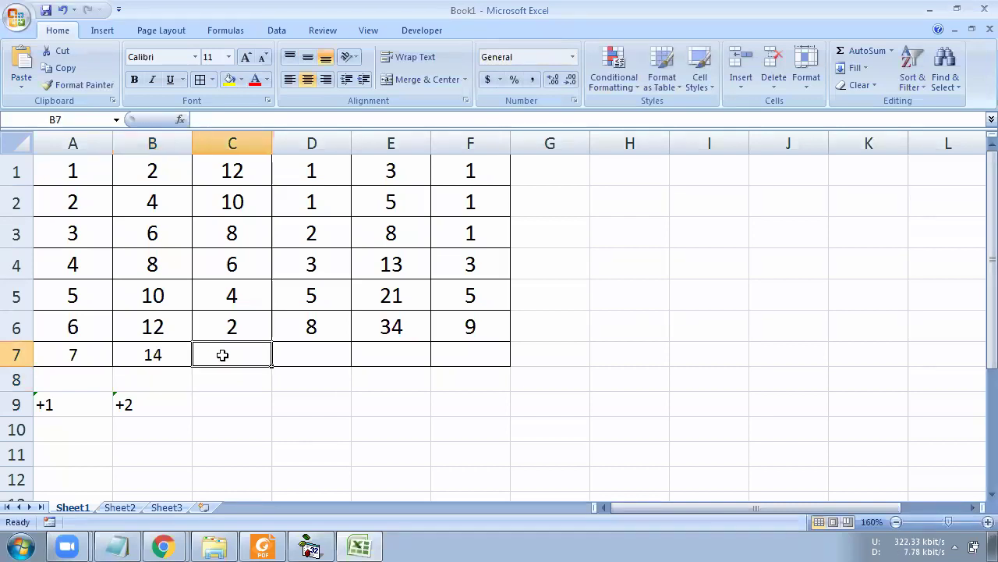
{"action": "left_click", "coordinate": [216, 398]}
{"action": "type", "text": "'-2"}
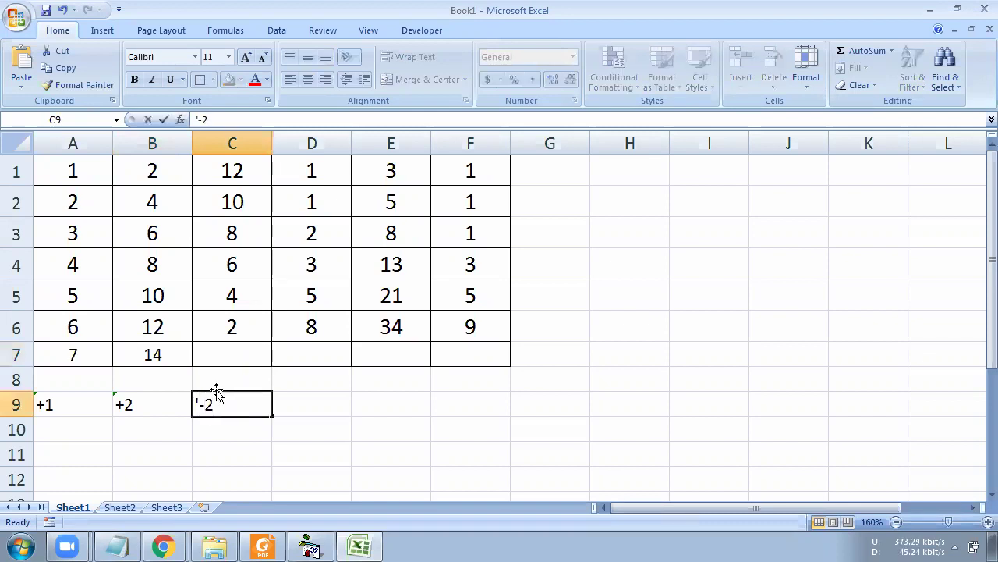
{"action": "key", "text": "Return"}
Step: Set cell C7 to 0 as the next element of the third series
{"action": "left_click", "coordinate": [232, 330]}
{"action": "left_click", "coordinate": [233, 352]}
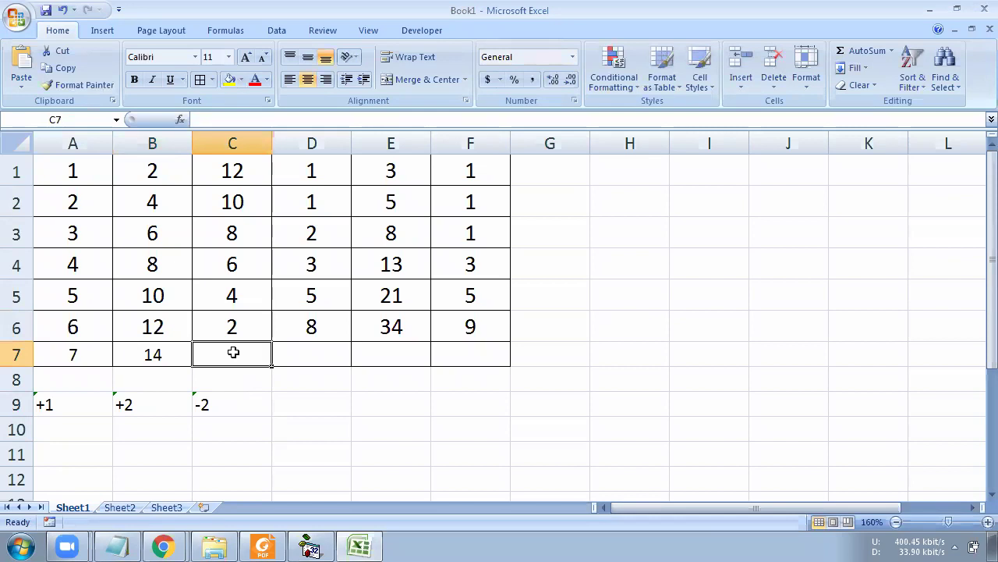
{"action": "type", "text": "0"}
{"action": "key", "text": "Return"}
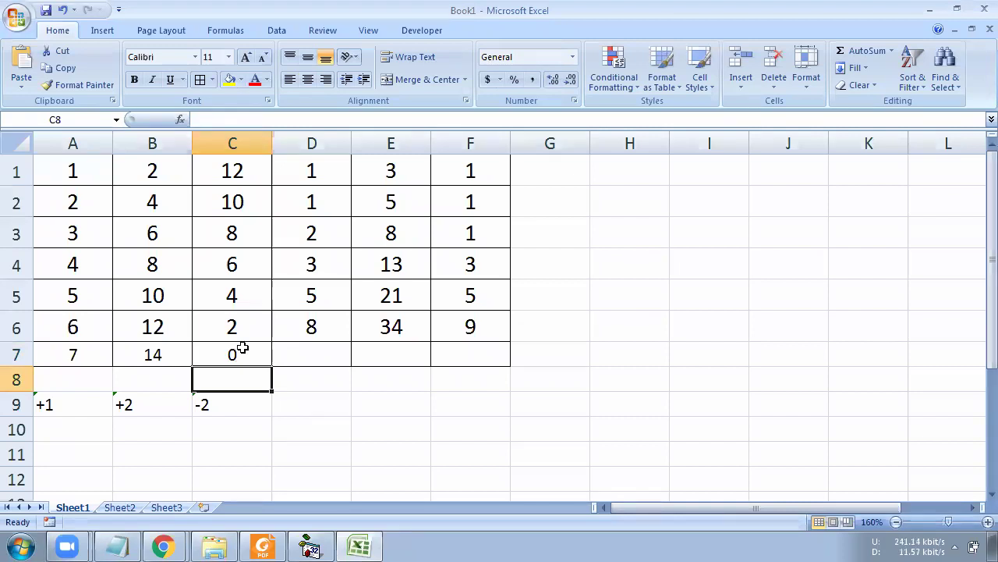
Step: Note the rule of the fourth series as the text c=a+b in cell D9
{"action": "left_click", "coordinate": [314, 406]}
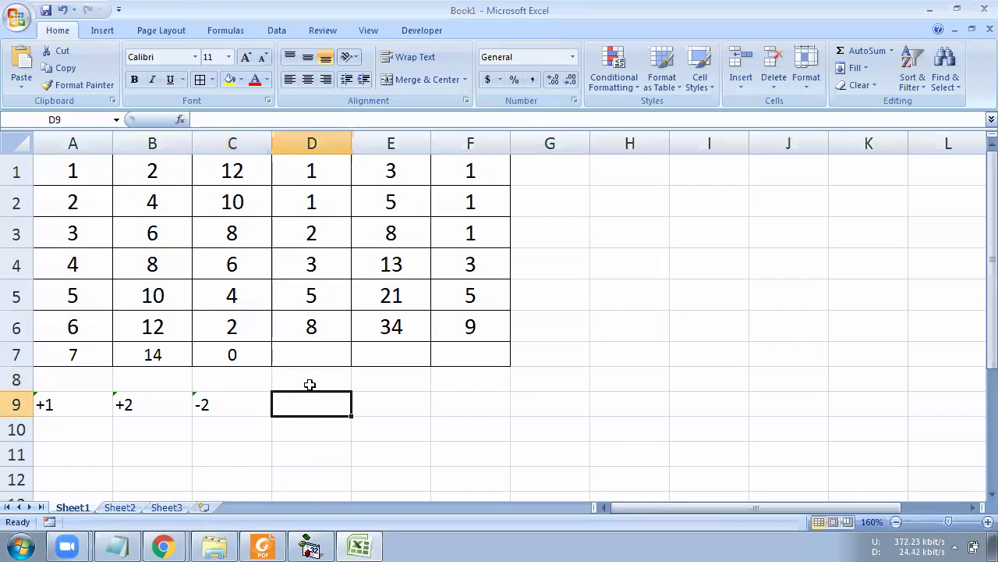
{"action": "type", "text": "c=a"}
{"action": "left_click", "coordinate": [309, 384]}
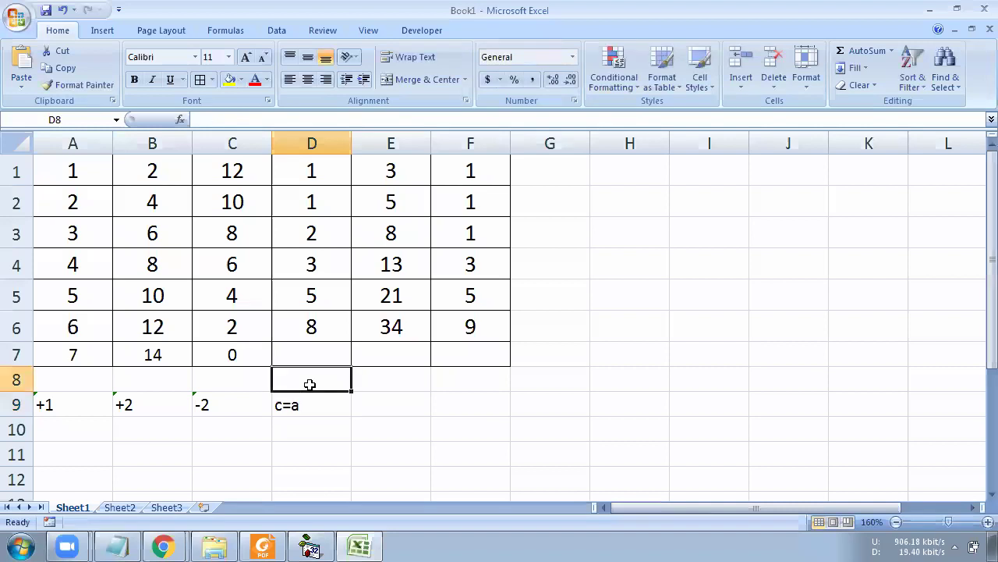
{"action": "type", "text": "+"}
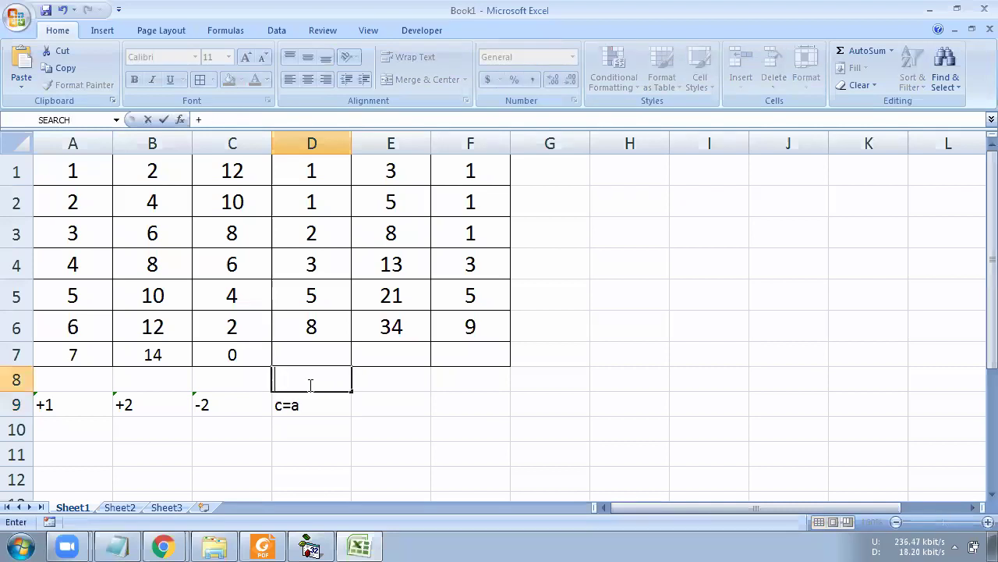
{"action": "key", "text": "Escape"}
{"action": "double_click", "coordinate": [311, 404]}
{"action": "type", "text": "+"}
{"action": "key", "text": "Return"}
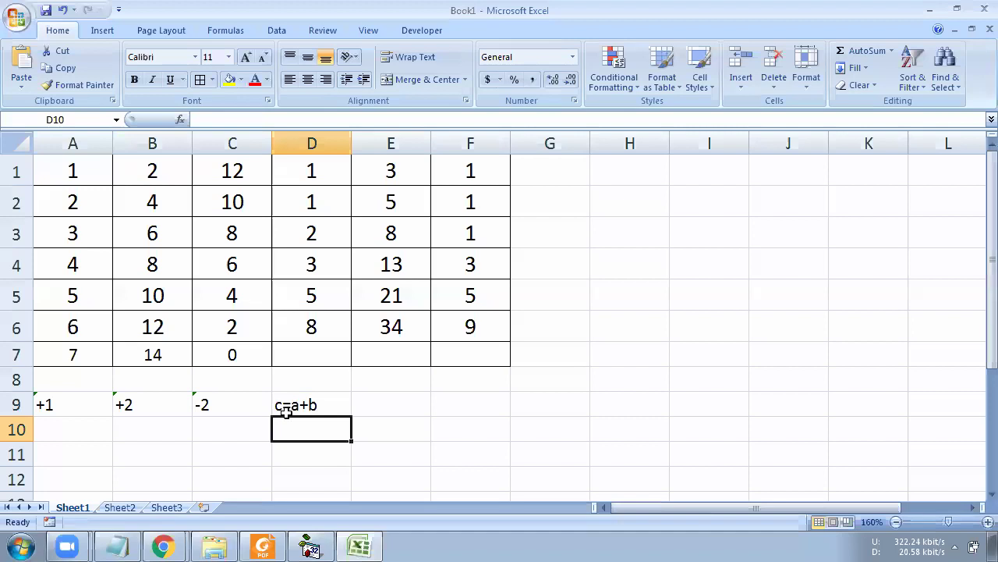
Step: Apply the c=a+b rule to the last two elements of column D and set cell D7 to 13
{"action": "left_click", "coordinate": [283, 407]}
{"action": "left_click_drag", "start_coordinate": [328, 170], "coordinate": [313, 326]}
{"action": "left_click", "coordinate": [294, 403]}
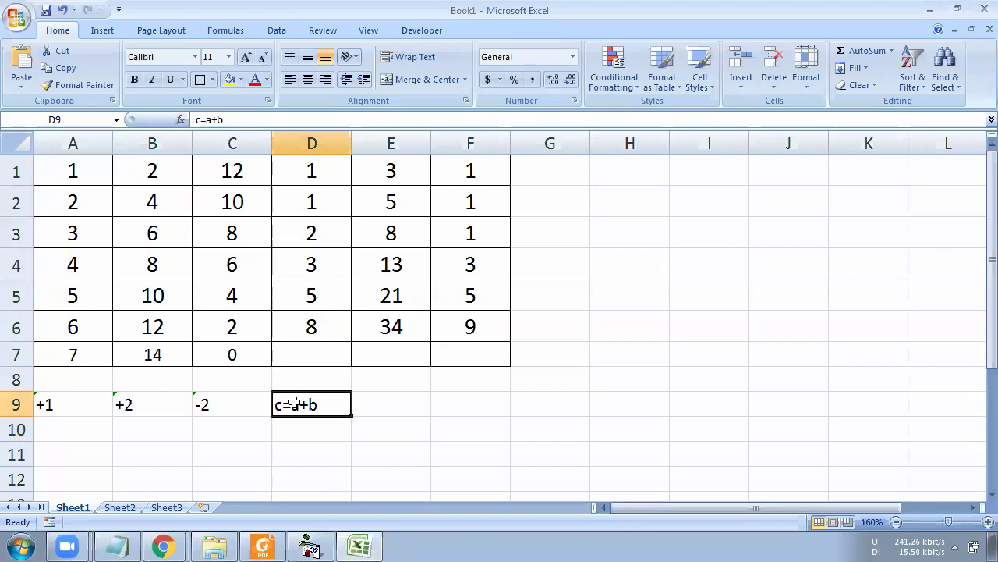
{"action": "left_click", "coordinate": [315, 297]}
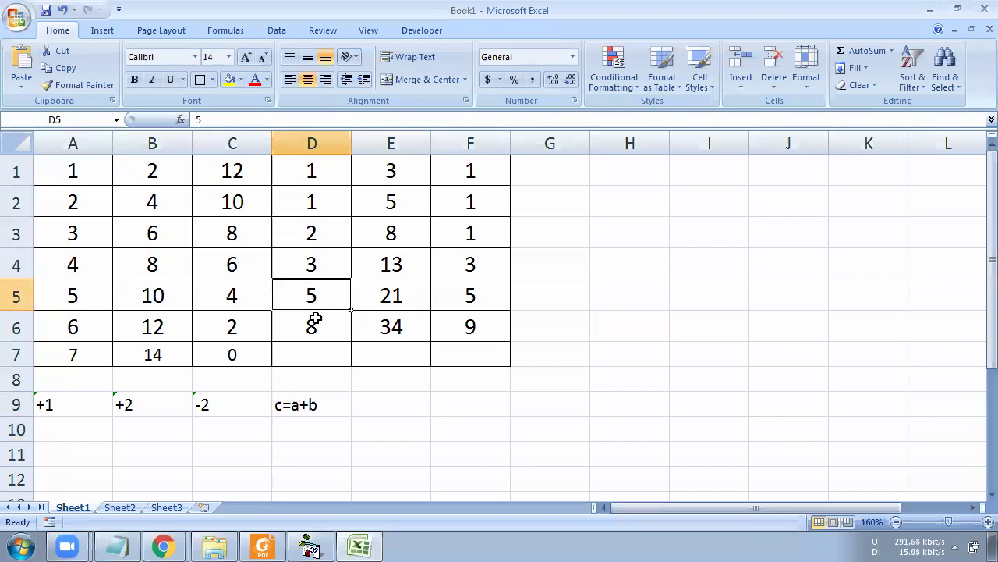
{"action": "left_click", "coordinate": [315, 320]}
{"action": "left_click", "coordinate": [311, 349]}
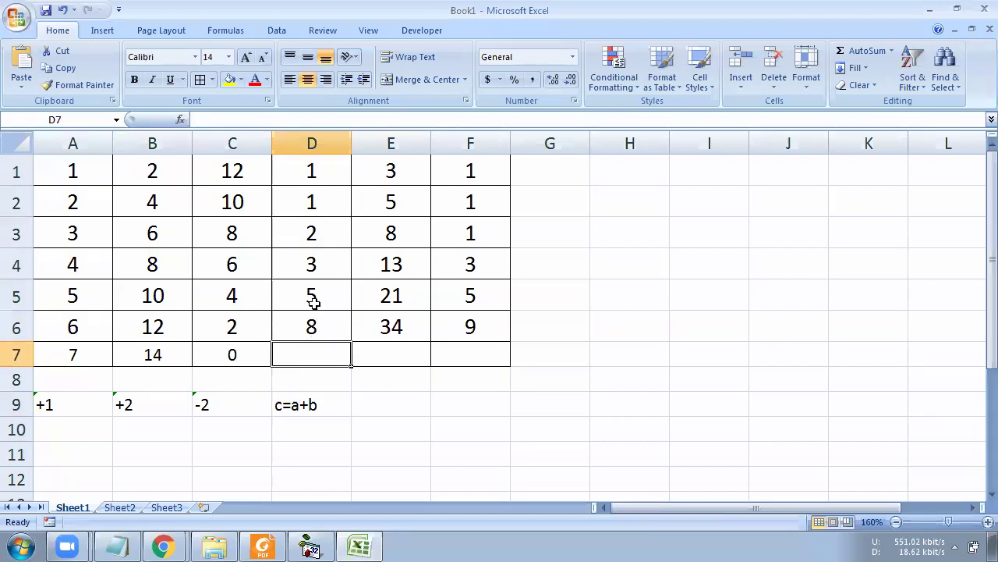
{"action": "left_click_drag", "start_coordinate": [312, 303], "coordinate": [313, 326]}
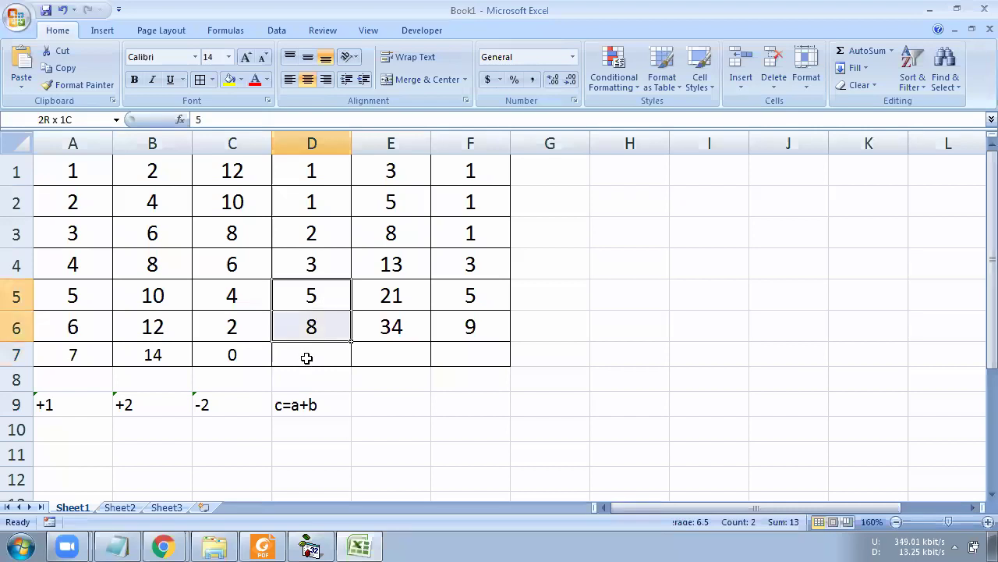
{"action": "left_click", "coordinate": [306, 358]}
{"action": "type", "text": "13"}
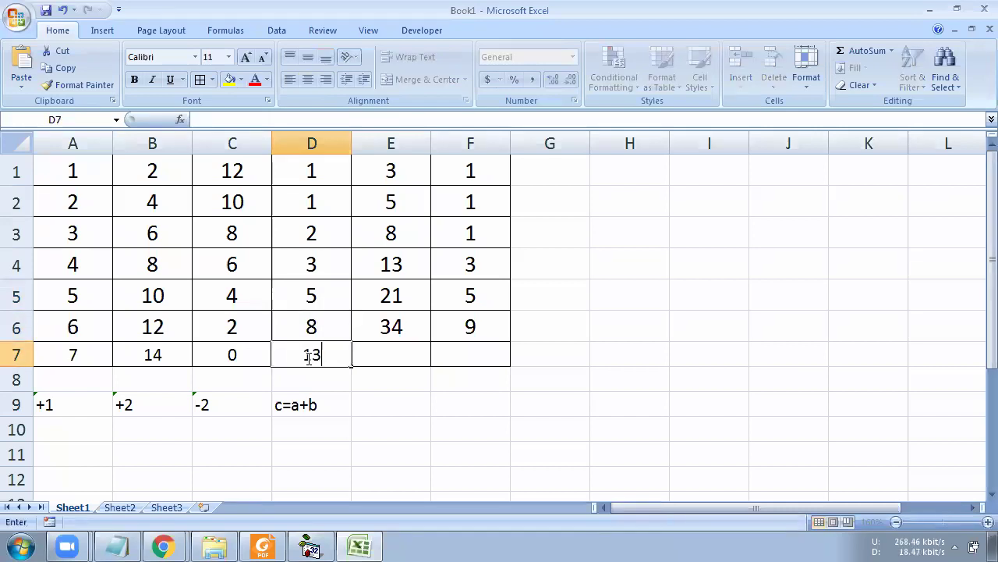
{"action": "key", "text": "Return"}
Step: Examine column D from the first row downward, checking how each element follows from the two before it
{"action": "left_click_drag", "start_coordinate": [313, 296], "coordinate": [320, 327]}
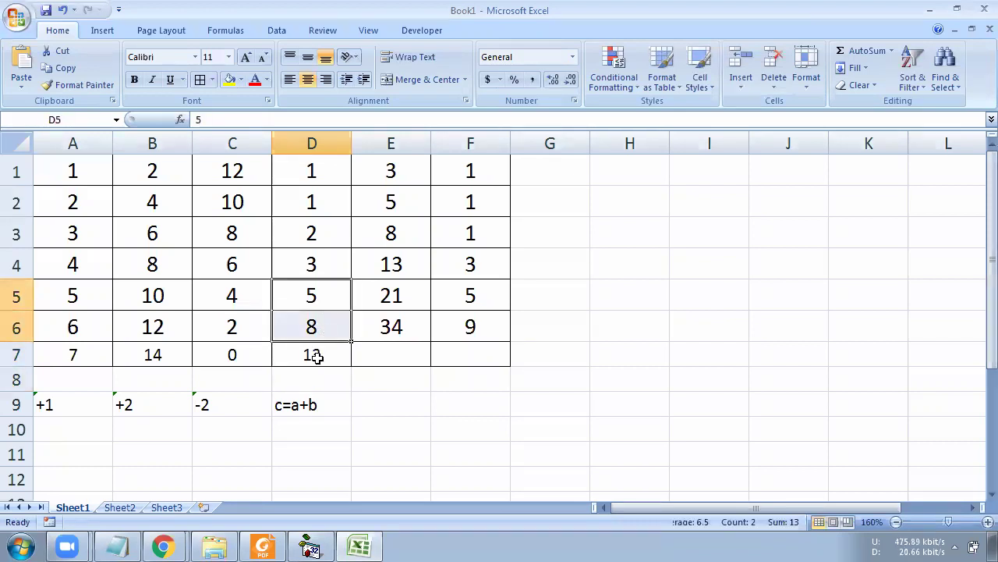
{"action": "left_click_drag", "start_coordinate": [312, 168], "coordinate": [322, 259]}
{"action": "left_click", "coordinate": [316, 230]}
{"action": "left_click", "coordinate": [305, 195]}
{"action": "left_click", "coordinate": [301, 228]}
{"action": "left_click", "coordinate": [318, 254]}
{"action": "left_click", "coordinate": [314, 291]}
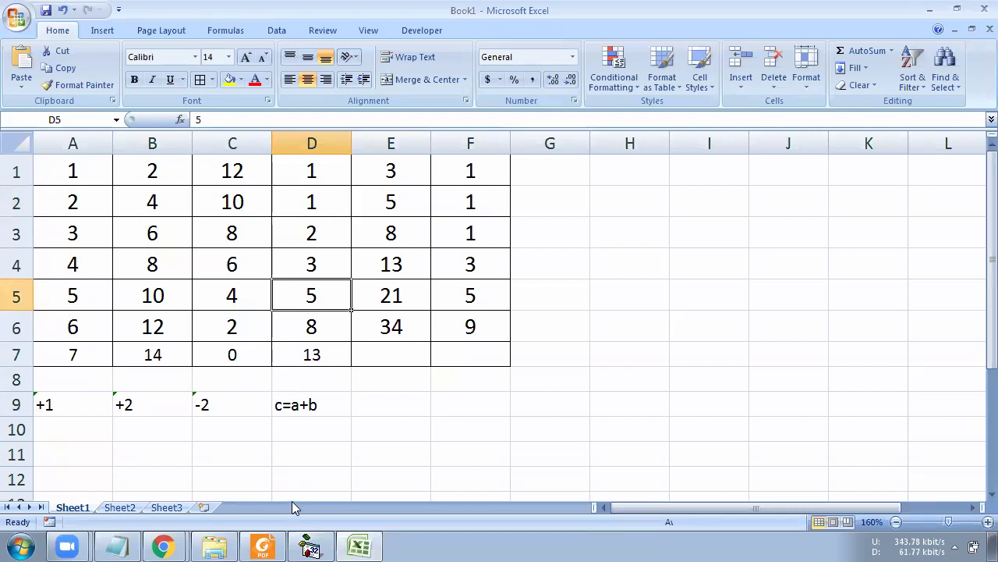
Step: Note the rule of the fifth series as the text c=a+b in cell E9
{"action": "left_click", "coordinate": [368, 405]}
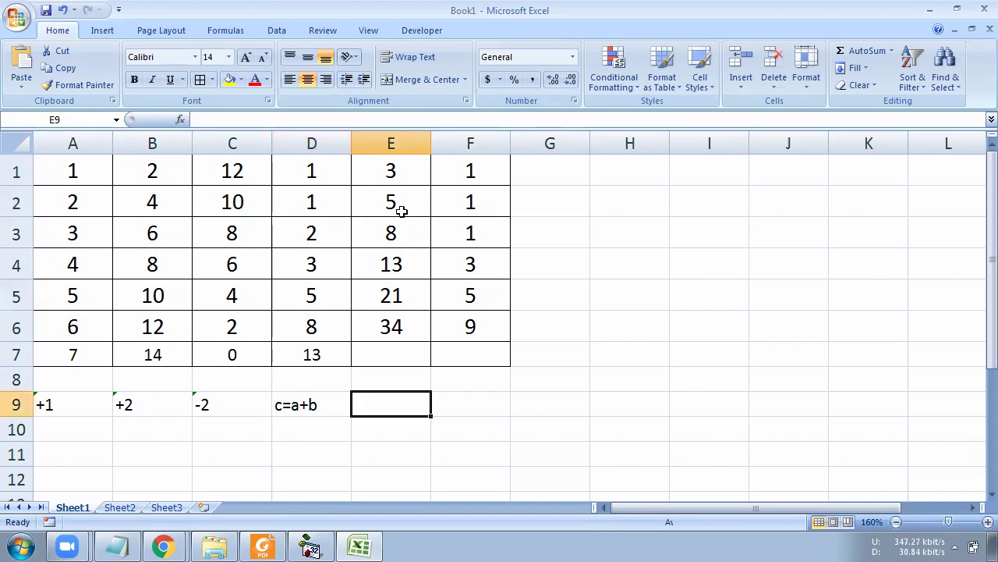
{"action": "left_click", "coordinate": [396, 170]}
{"action": "left_click", "coordinate": [361, 395]}
{"action": "type", "text": "c=a+b"}
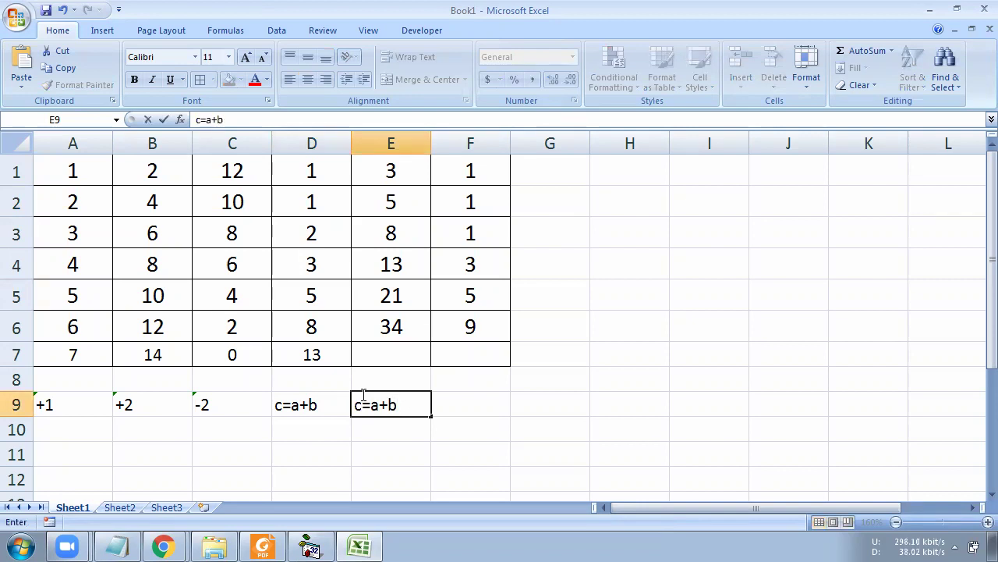
{"action": "key", "text": "Return"}
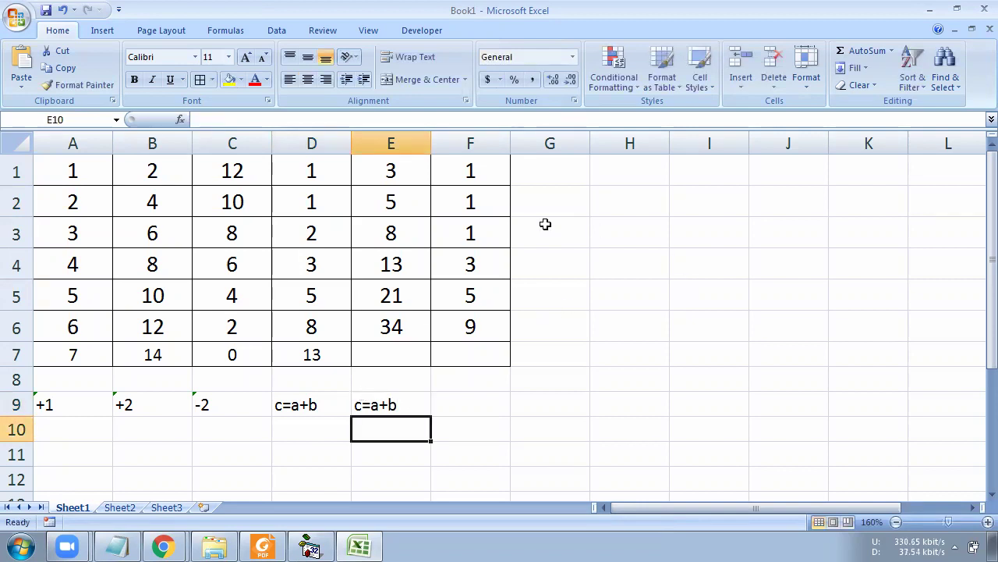
Step: Follow the sums down column E, set cell E7 to 55, and compare the series in columns D and E
{"action": "left_click_drag", "start_coordinate": [386, 179], "coordinate": [392, 230]}
{"action": "left_click", "coordinate": [390, 234]}
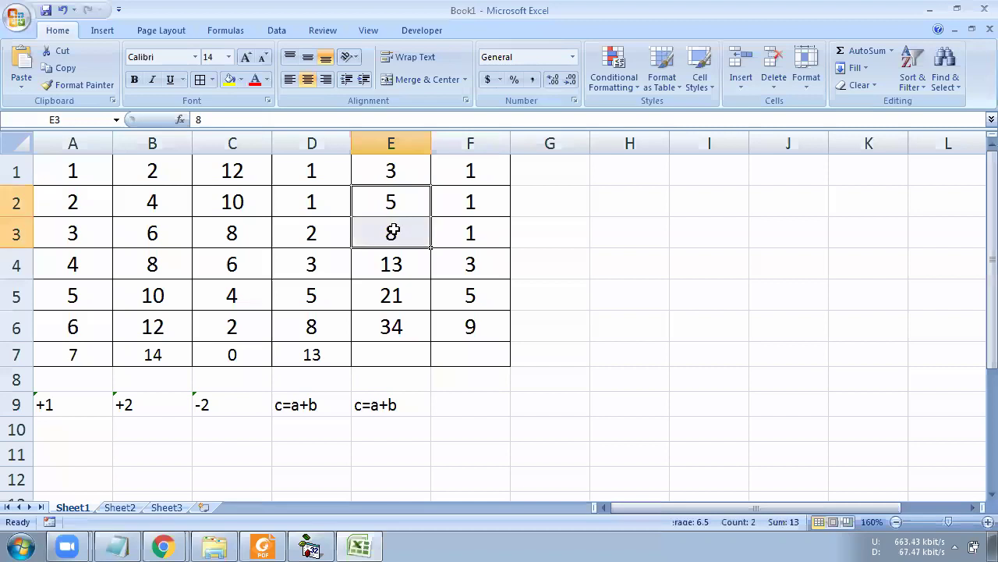
{"action": "left_click", "coordinate": [393, 261]}
{"action": "left_click", "coordinate": [384, 298]}
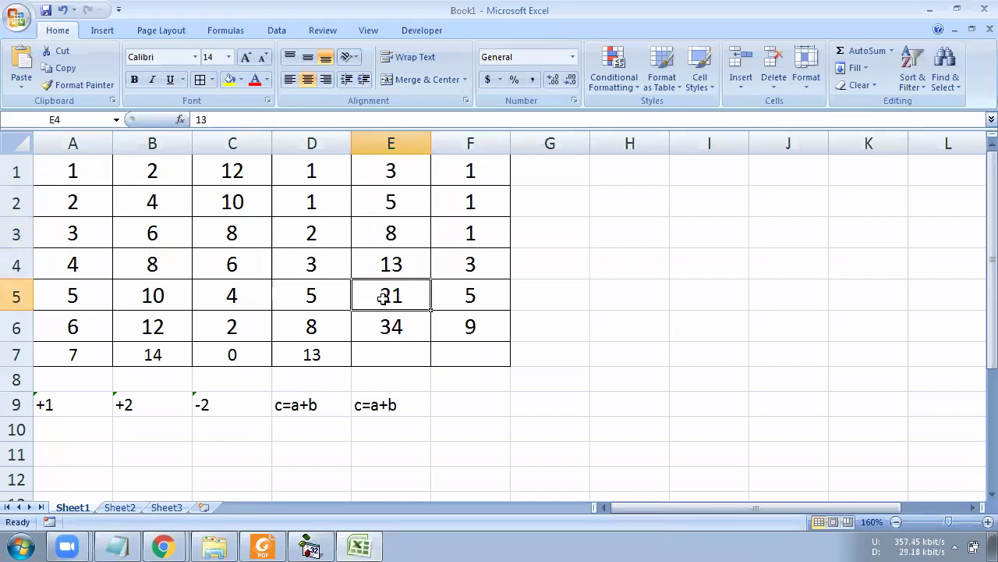
{"action": "left_click_drag", "start_coordinate": [393, 285], "coordinate": [390, 326]}
{"action": "left_click", "coordinate": [390, 349]}
{"action": "type", "text": "55"}
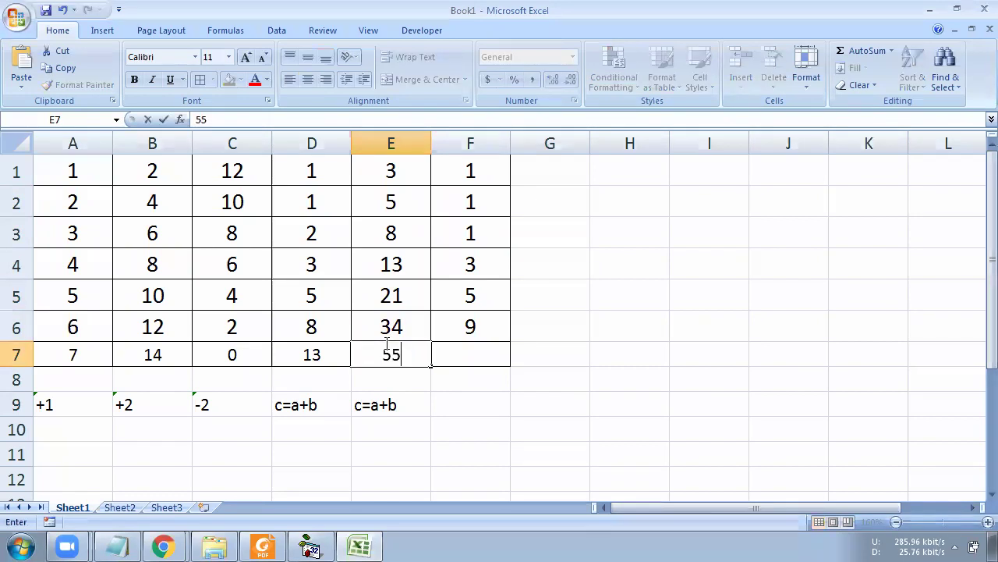
{"action": "key", "text": "Return"}
{"action": "left_click_drag", "start_coordinate": [372, 160], "coordinate": [380, 328]}
{"action": "left_click", "coordinate": [328, 179]}
{"action": "left_click_drag", "start_coordinate": [328, 188], "coordinate": [327, 351]}
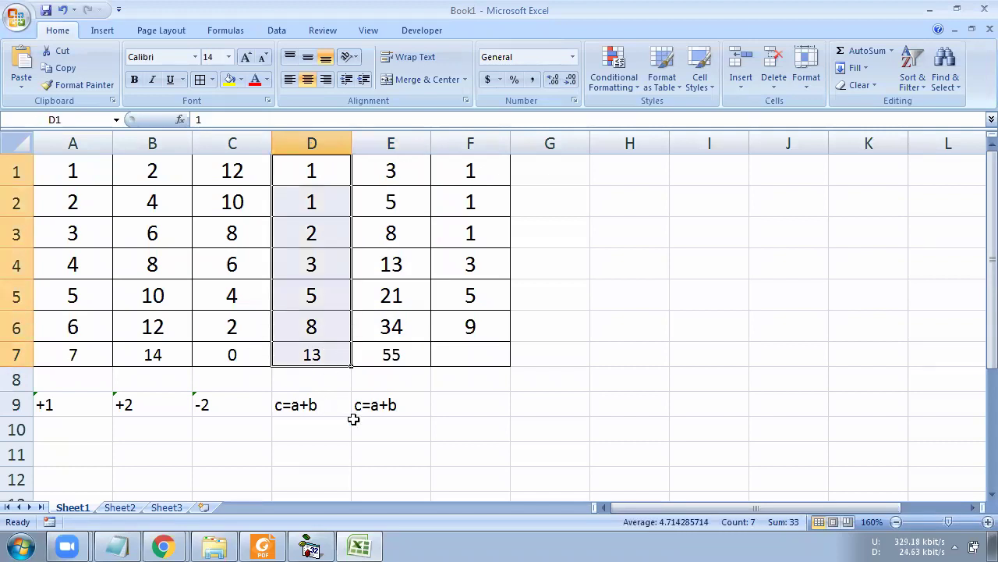
Step: Note the rule of the sixth series as the text d=a+b+c in cell F9
{"action": "left_click", "coordinate": [478, 177]}
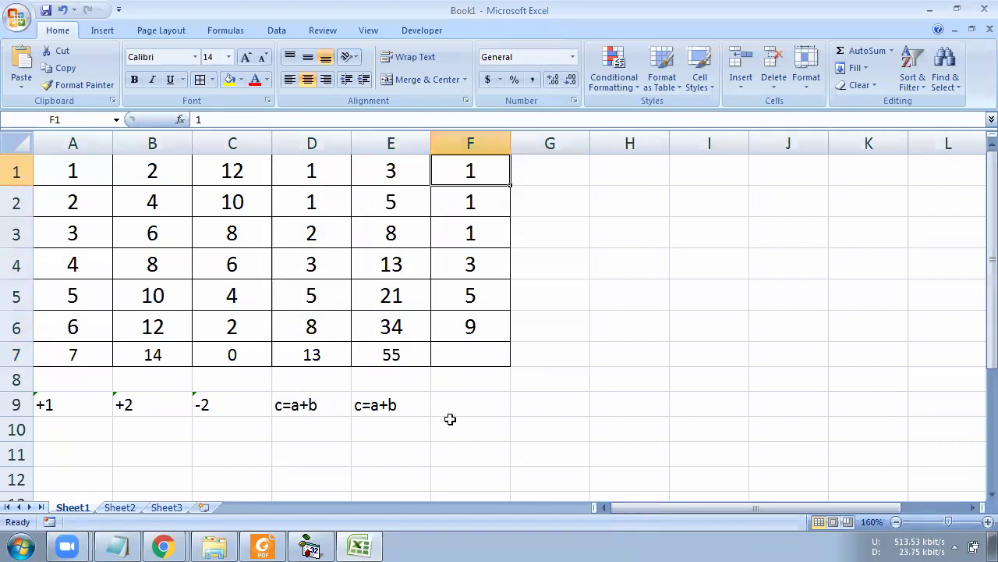
{"action": "left_click", "coordinate": [454, 398]}
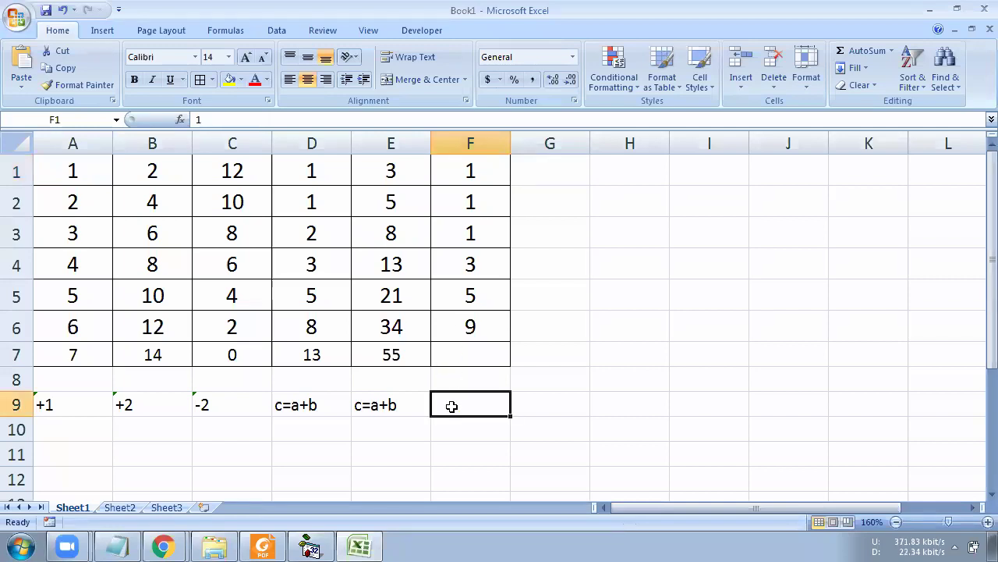
{"action": "type", "text": "d=a+b+c"}
{"action": "key", "text": "Return"}
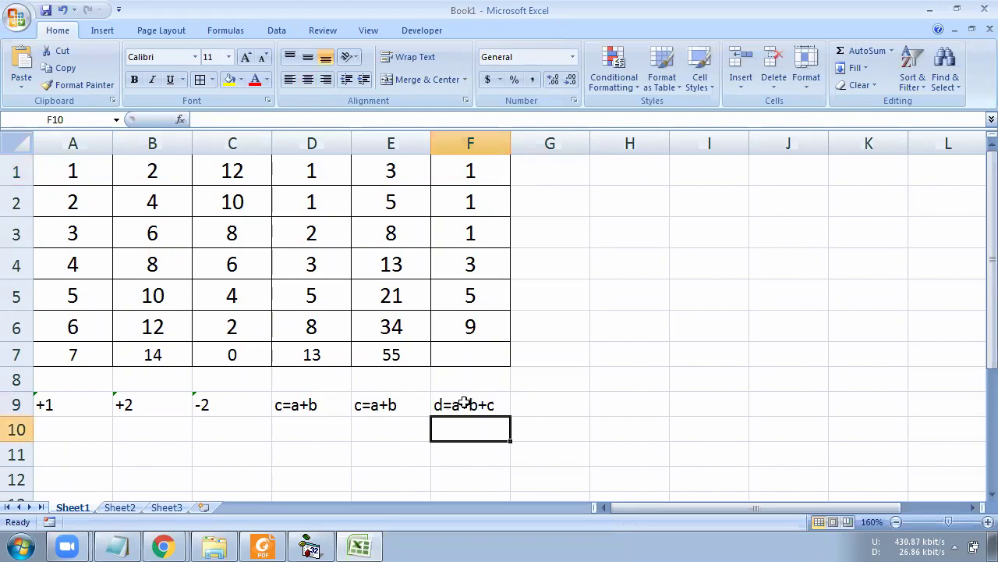
Step: Follow the three-element sums down column F, set cell F7 to 17, and review the rules in row 9
{"action": "left_click", "coordinate": [452, 405]}
{"action": "left_click_drag", "start_coordinate": [479, 178], "coordinate": [475, 227]}
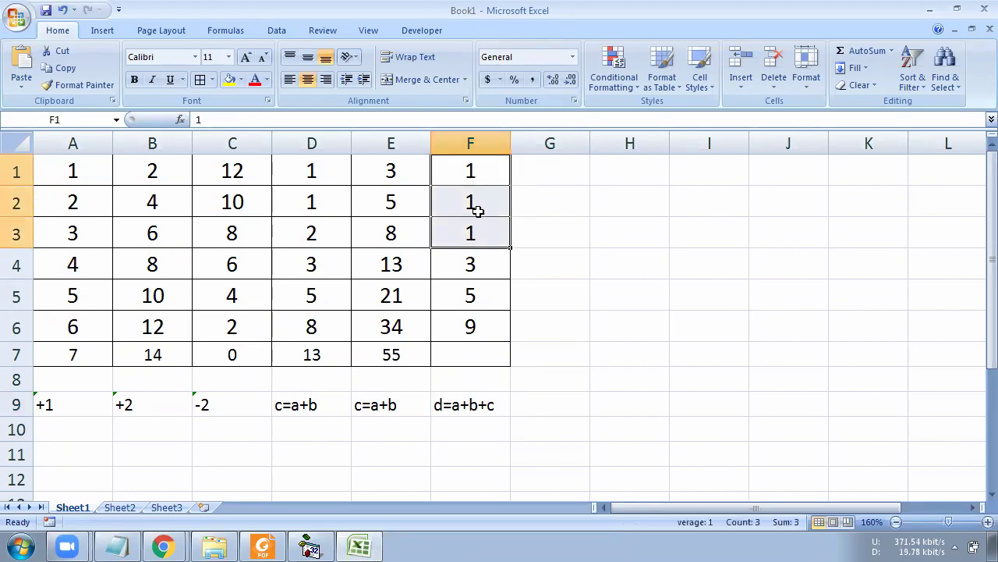
{"action": "left_click", "coordinate": [480, 265]}
{"action": "left_click_drag", "start_coordinate": [475, 209], "coordinate": [485, 319]}
{"action": "left_click", "coordinate": [478, 355]}
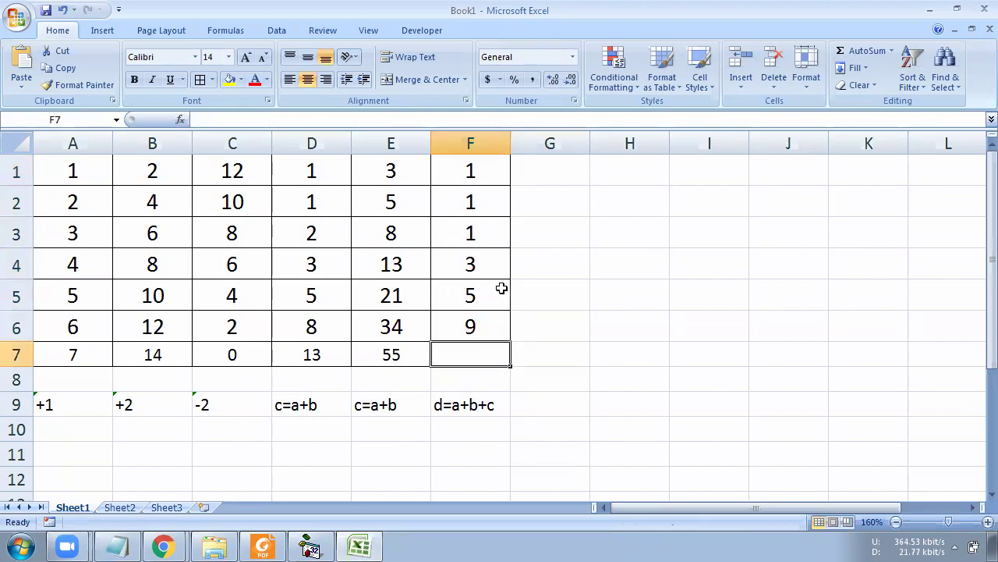
{"action": "type", "text": "17"}
{"action": "key", "text": "Return"}
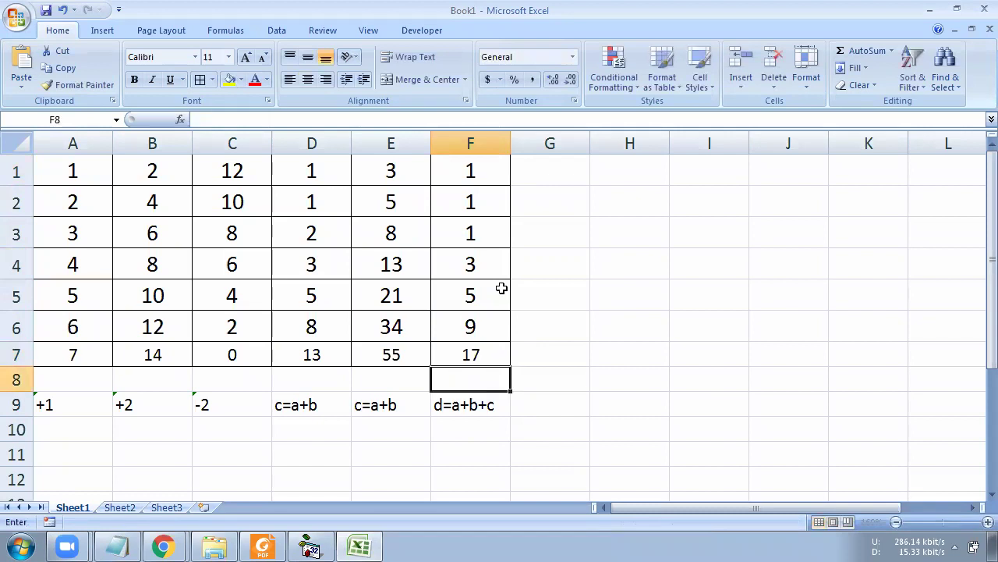
{"action": "left_click_drag", "start_coordinate": [49, 401], "coordinate": [474, 407]}
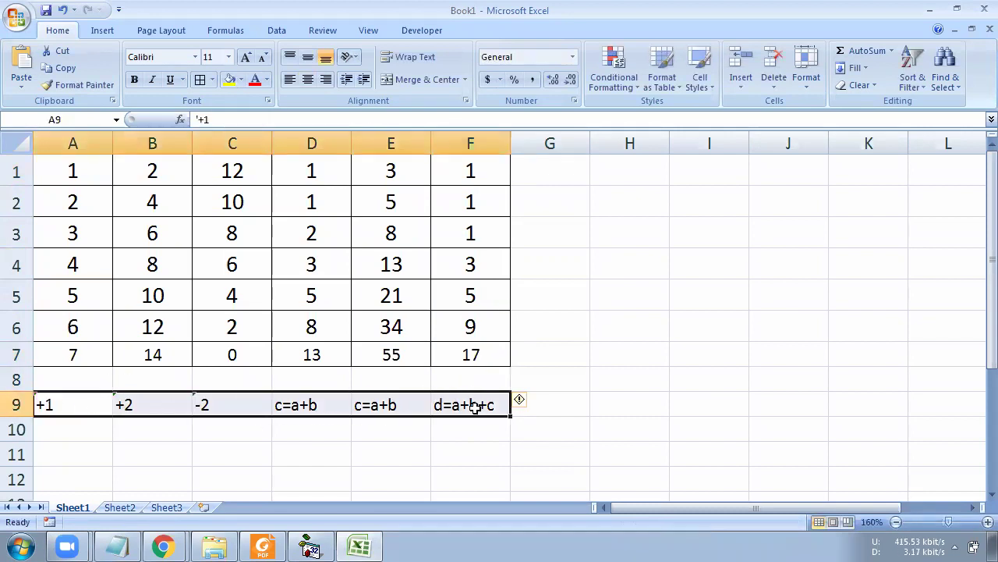
{"action": "left_click", "coordinate": [570, 439]}
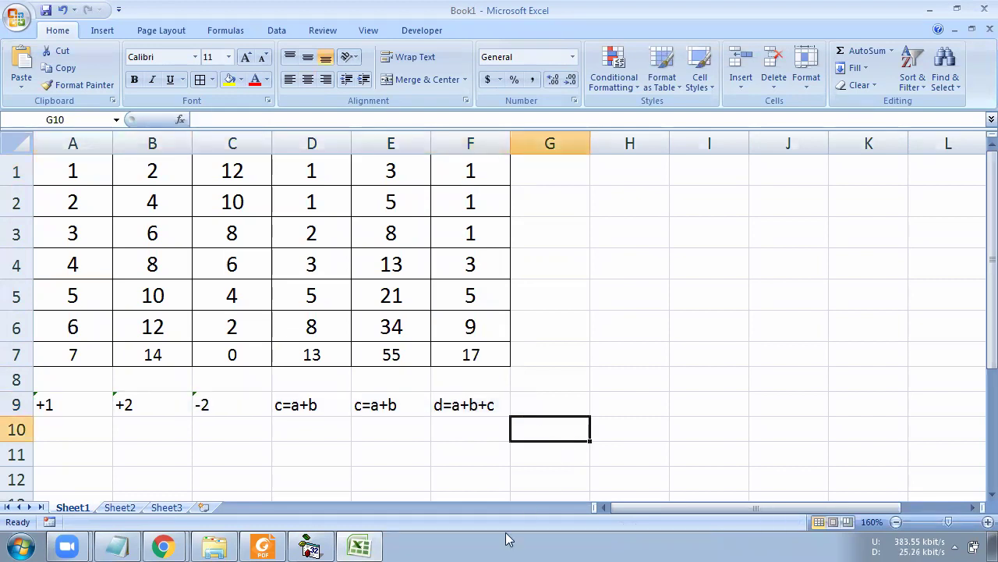
Step: Draw a red freehand number line across columns G to L beside row 6, labelled −∞ and +∞ at its ends
{"action": "left_click_drag", "start_coordinate": [529, 328], "coordinate": [980, 326]}
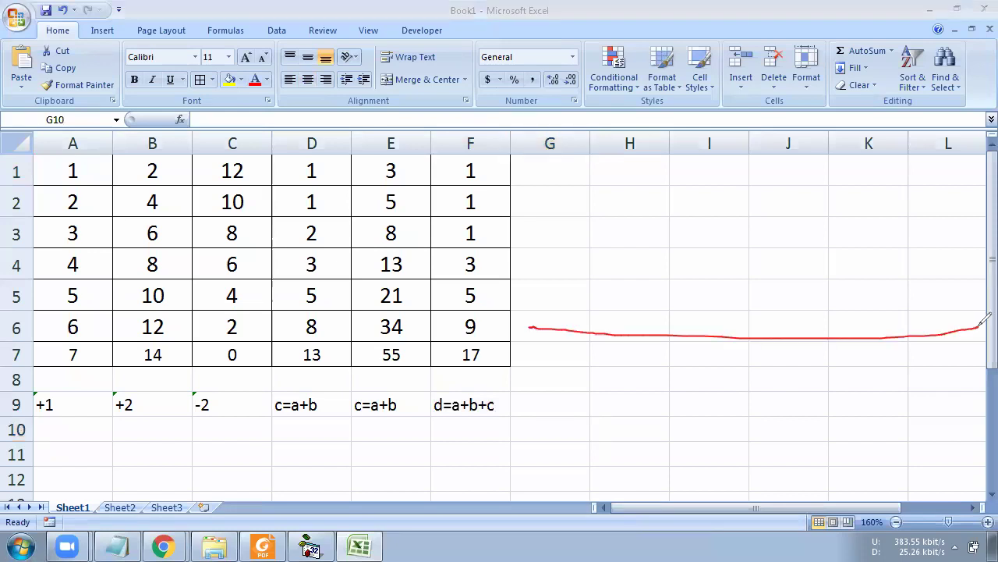
{"action": "mouse_move", "coordinate": [939, 358]}
{"action": "left_mouse_down"}
{"action": "mouse_move", "coordinate": [958, 355]}
{"action": "mouse_move", "coordinate": [946, 379]}
{"action": "mouse_move", "coordinate": [970, 365]}
{"action": "left_mouse_up"}
{"action": "left_click_drag", "start_coordinate": [528, 354], "coordinate": [557, 352]}
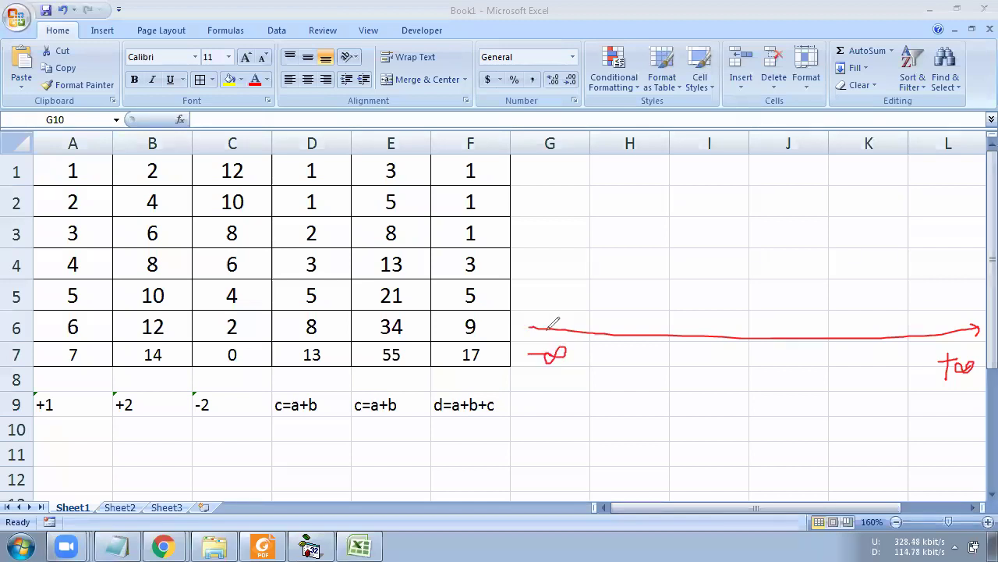
Step: Box a segment beside a 0 on the number line, link it with a red curve to column A's bracketed series, and clear the annotations
{"action": "mouse_move", "coordinate": [771, 326]}
{"action": "left_mouse_down"}
{"action": "mouse_move", "coordinate": [755, 326]}
{"action": "mouse_move", "coordinate": [770, 323]}
{"action": "left_mouse_up"}
{"action": "mouse_move", "coordinate": [782, 324]}
{"action": "left_mouse_down"}
{"action": "mouse_move", "coordinate": [881, 335]}
{"action": "mouse_move", "coordinate": [119, 455]}
{"action": "mouse_move", "coordinate": [82, 380]}
{"action": "left_mouse_up"}
{"action": "left_click_drag", "start_coordinate": [91, 166], "coordinate": [79, 362]}
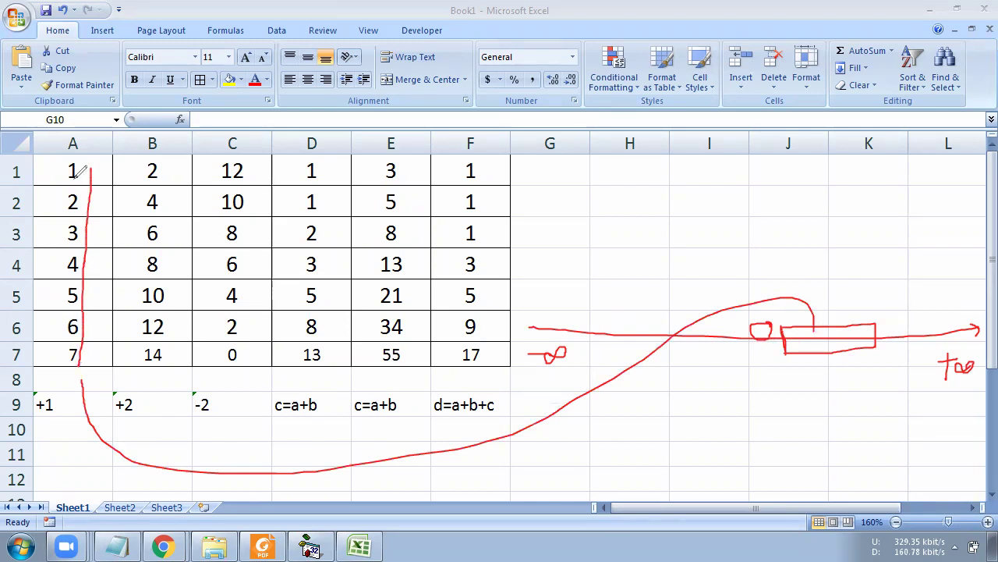
{"action": "mouse_move", "coordinate": [95, 161]}
{"action": "left_mouse_down"}
{"action": "mouse_move", "coordinate": [100, 309]}
{"action": "mouse_move", "coordinate": [86, 373]}
{"action": "mouse_move", "coordinate": [85, 360]}
{"action": "left_mouse_up"}
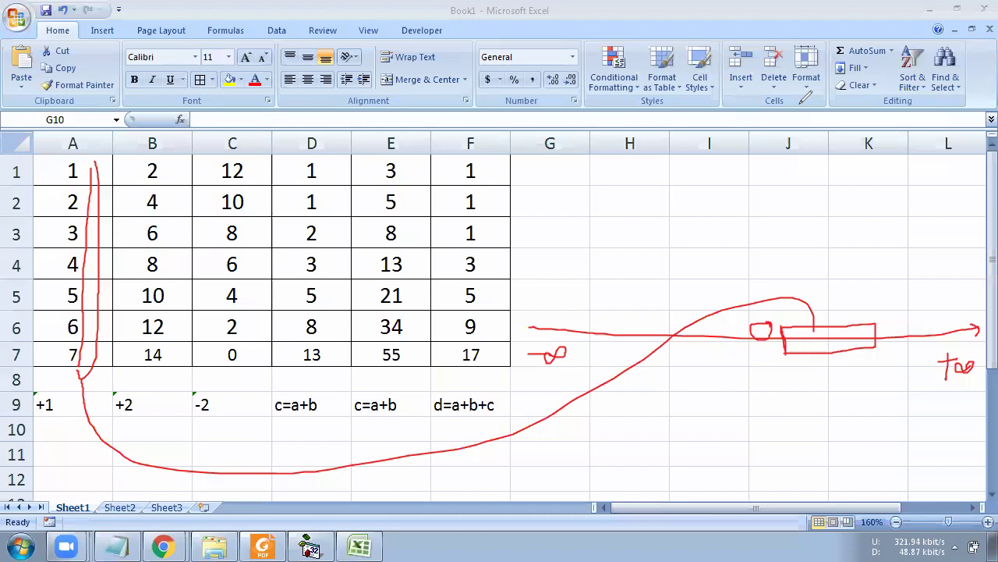
{"action": "key", "text": "e"}
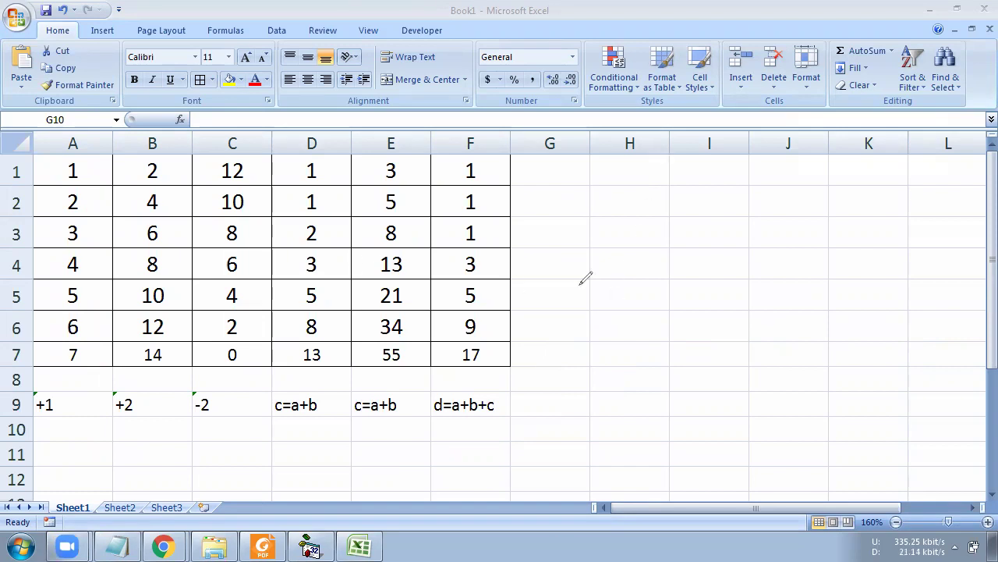
Step: Draw a red −∞ to +∞ number line with a boxed segment marked s and e, numbered 1, 2 to 7, with f and g below
{"action": "left_click_drag", "start_coordinate": [939, 293], "coordinate": [533, 286]}
{"action": "left_click_drag", "start_coordinate": [516, 331], "coordinate": [543, 328]}
{"action": "left_click_drag", "start_coordinate": [922, 322], "coordinate": [936, 321]}
{"action": "mouse_move", "coordinate": [931, 315]}
{"action": "left_mouse_down"}
{"action": "mouse_move", "coordinate": [932, 333]}
{"action": "mouse_move", "coordinate": [955, 320]}
{"action": "left_mouse_up"}
{"action": "left_click_drag", "start_coordinate": [709, 285], "coordinate": [698, 330]}
{"action": "left_click_drag", "start_coordinate": [854, 295], "coordinate": [861, 340]}
{"action": "mouse_move", "coordinate": [770, 321]}
{"action": "left_mouse_down"}
{"action": "mouse_move", "coordinate": [766, 360]}
{"action": "mouse_move", "coordinate": [778, 341]}
{"action": "mouse_move", "coordinate": [753, 368]}
{"action": "mouse_move", "coordinate": [783, 320]}
{"action": "left_mouse_up"}
{"action": "mouse_move", "coordinate": [777, 394]}
{"action": "left_mouse_down"}
{"action": "mouse_move", "coordinate": [785, 441]}
{"action": "mouse_move", "coordinate": [769, 457]}
{"action": "left_mouse_up"}
{"action": "mouse_move", "coordinate": [713, 260]}
{"action": "left_mouse_down"}
{"action": "mouse_move", "coordinate": [709, 283]}
{"action": "mouse_move", "coordinate": [852, 302]}
{"action": "mouse_move", "coordinate": [718, 311]}
{"action": "left_mouse_up"}
{"action": "mouse_move", "coordinate": [721, 266]}
{"action": "left_mouse_down"}
{"action": "mouse_move", "coordinate": [722, 283]}
{"action": "mouse_move", "coordinate": [749, 282]}
{"action": "mouse_move", "coordinate": [843, 265]}
{"action": "mouse_move", "coordinate": [834, 283]}
{"action": "left_mouse_up"}
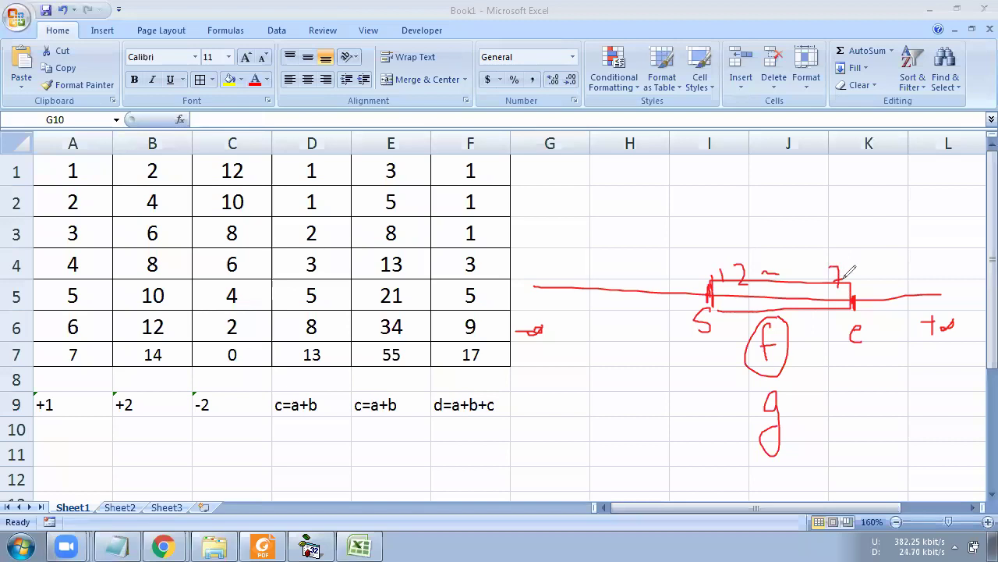
Step: Add two long red strokes above the boxed segment, clear all annotations, and leave drawing mode
{"action": "left_click_drag", "start_coordinate": [657, 259], "coordinate": [971, 245]}
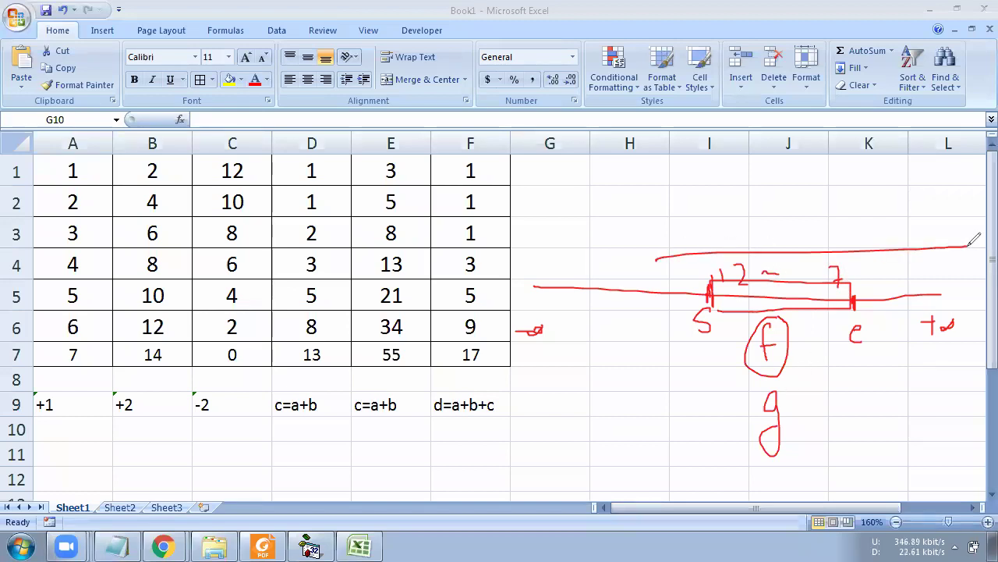
{"action": "left_click_drag", "start_coordinate": [847, 227], "coordinate": [608, 236]}
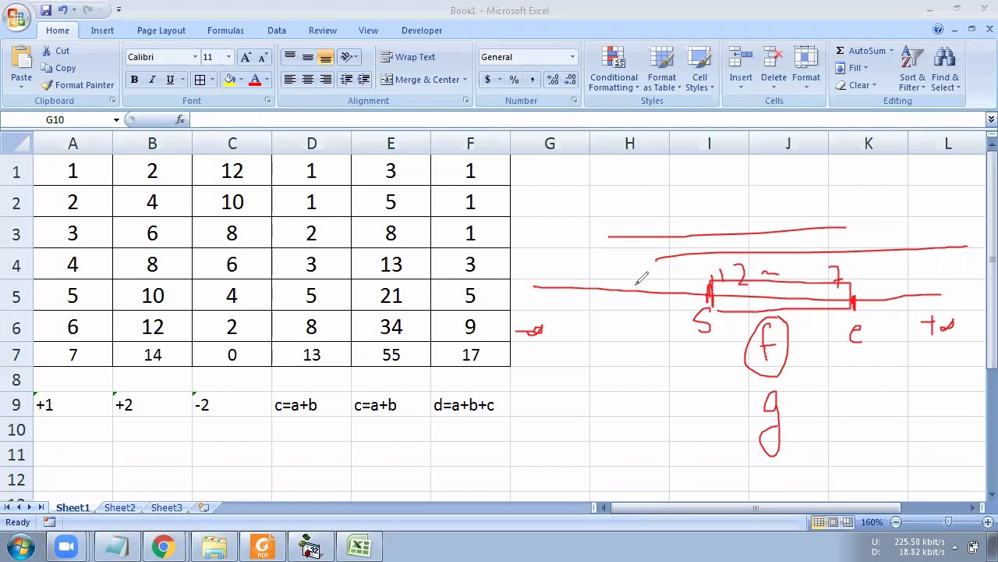
{"action": "key", "text": "e"}
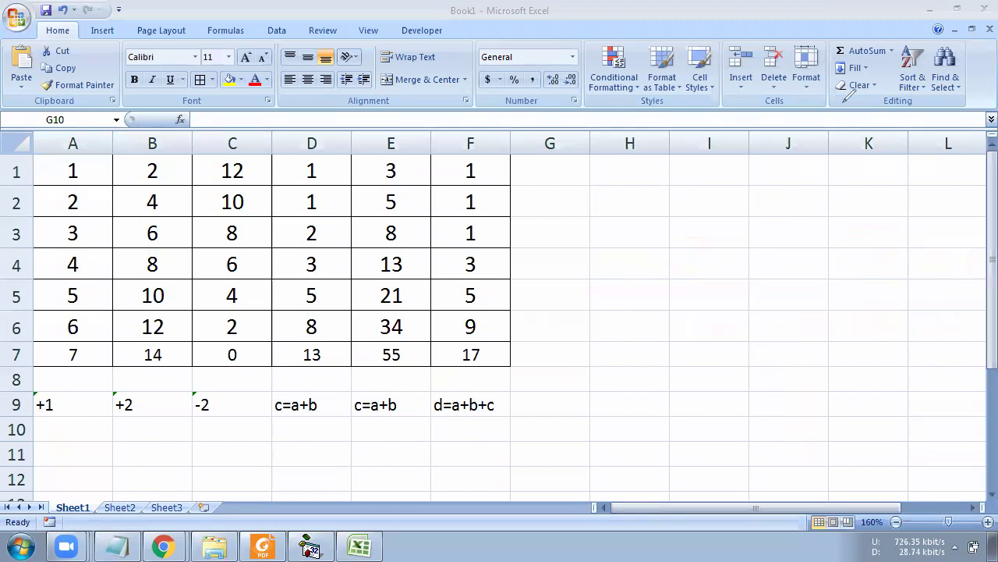
{"action": "key", "text": "Escape"}
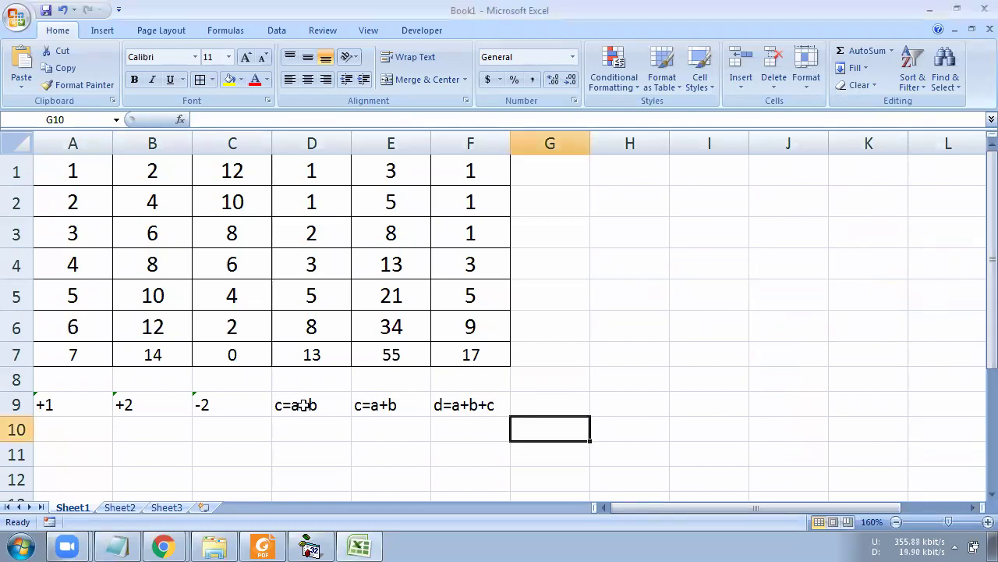
Step: Compare the series in D1:D7 and E1:E7, which share the same rule
{"action": "left_click_drag", "start_coordinate": [319, 178], "coordinate": [390, 352]}
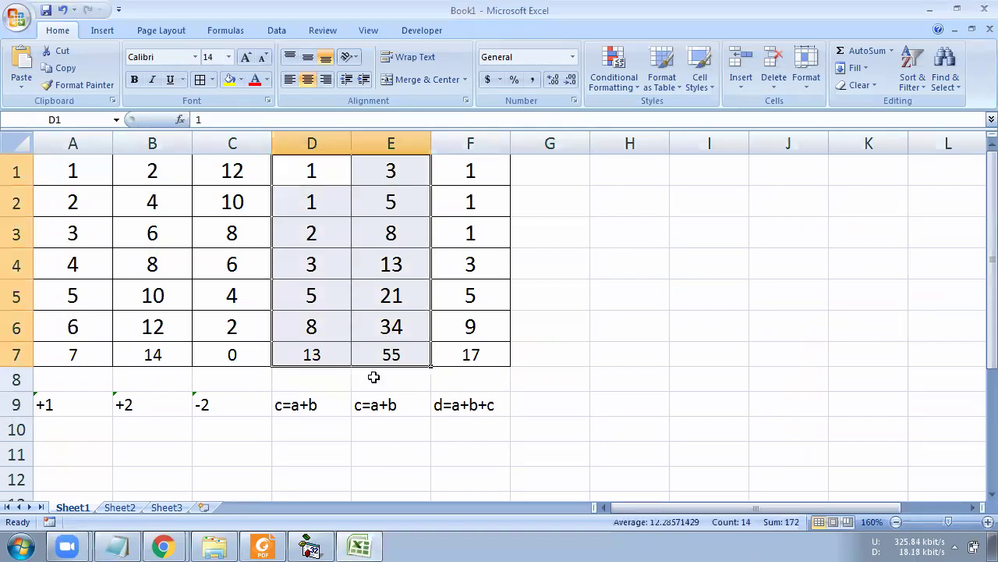
{"action": "left_click_drag", "start_coordinate": [338, 173], "coordinate": [330, 358]}
{"action": "left_click_drag", "start_coordinate": [390, 181], "coordinate": [392, 322]}
{"action": "double_click", "coordinate": [395, 328]}
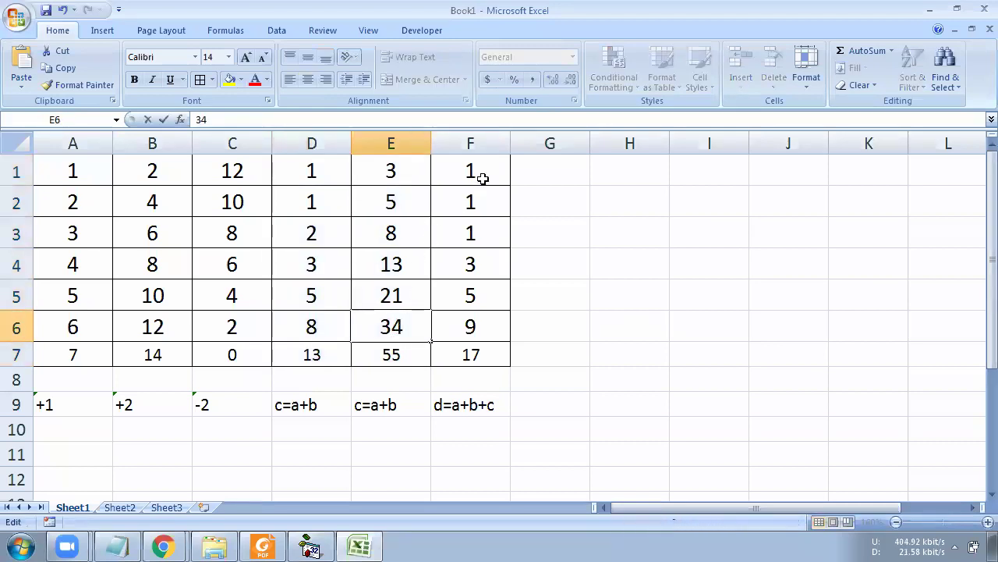
Step: Enter a seventh series of 5, 6, 7, 8, 9 and 10 in cells G1 to G6
{"action": "left_click", "coordinate": [534, 172]}
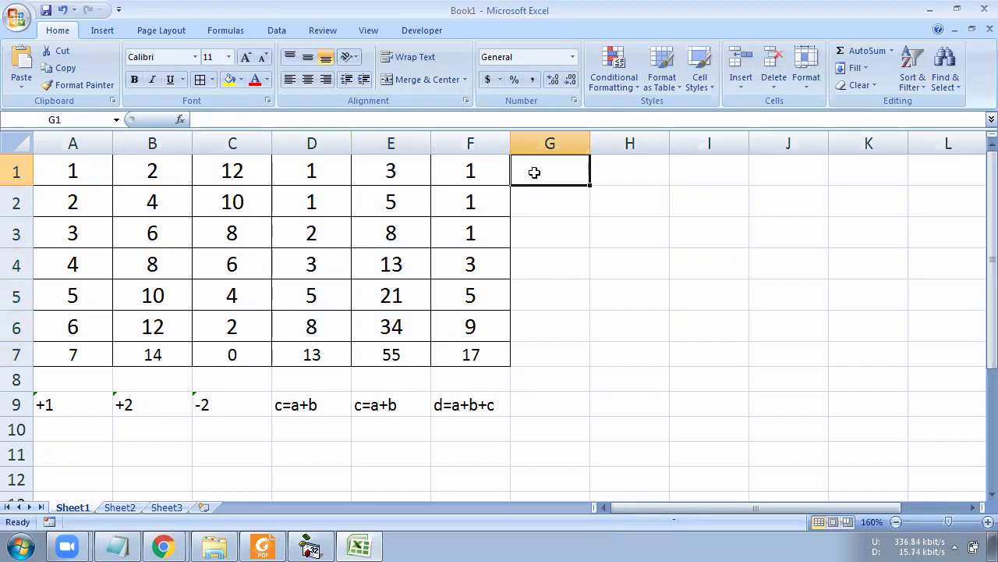
{"action": "type", "text": "5"}
{"action": "key", "text": "Return"}
{"action": "type", "text": "6"}
{"action": "key", "text": "Return"}
{"action": "type", "text": "7"}
{"action": "key", "text": "Return"}
{"action": "type", "text": "8"}
{"action": "key", "text": "Return"}
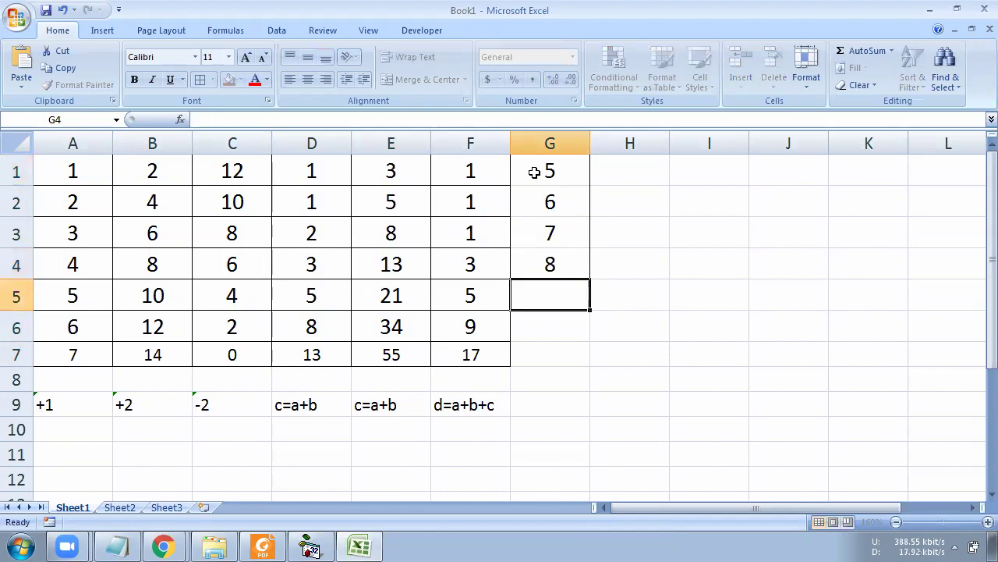
{"action": "type", "text": "9"}
{"action": "key", "text": "Return"}
{"action": "type", "text": "10"}
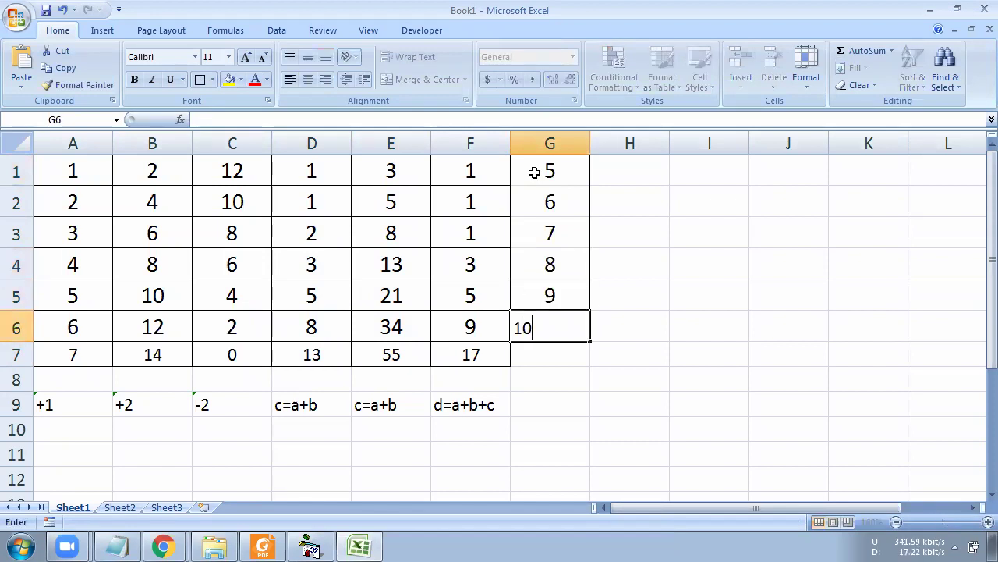
{"action": "key", "text": "Return"}
Step: Add borders to G1:G7 and note the seventh series' rule as the text +1 in cell G9
{"action": "left_click_drag", "start_coordinate": [534, 172], "coordinate": [528, 357]}
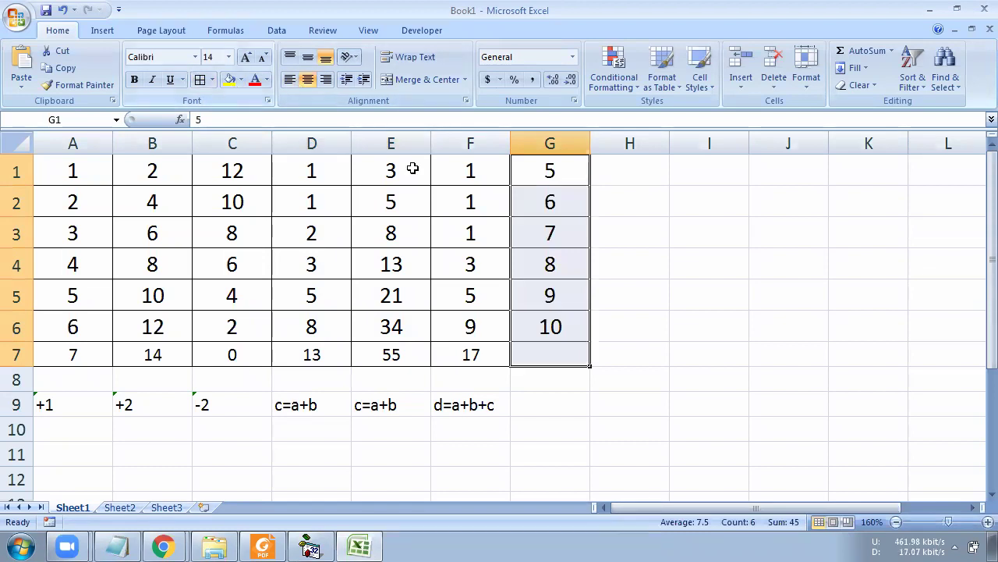
{"action": "left_click", "coordinate": [543, 396]}
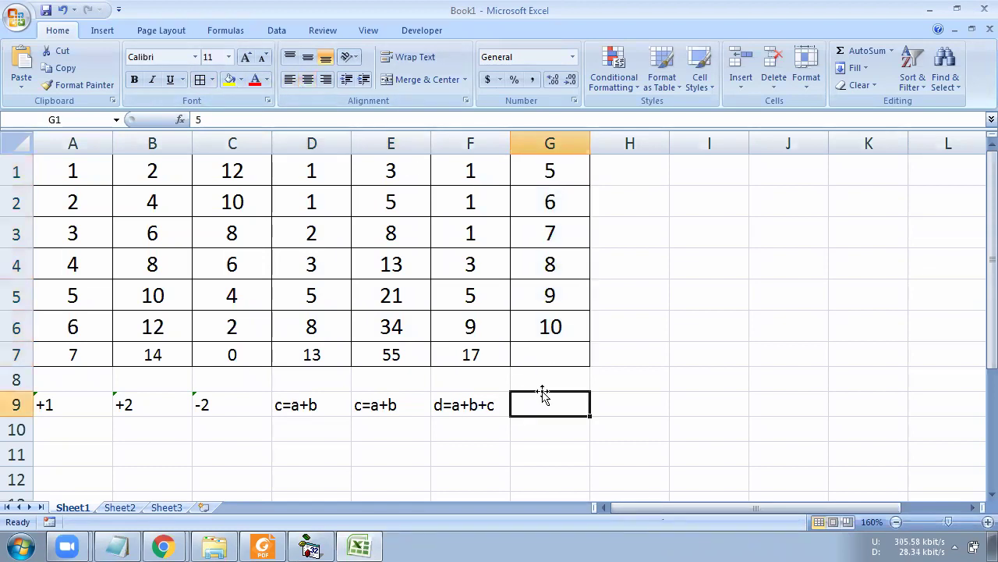
{"action": "type", "text": "'+1"}
{"action": "key", "text": "Return"}
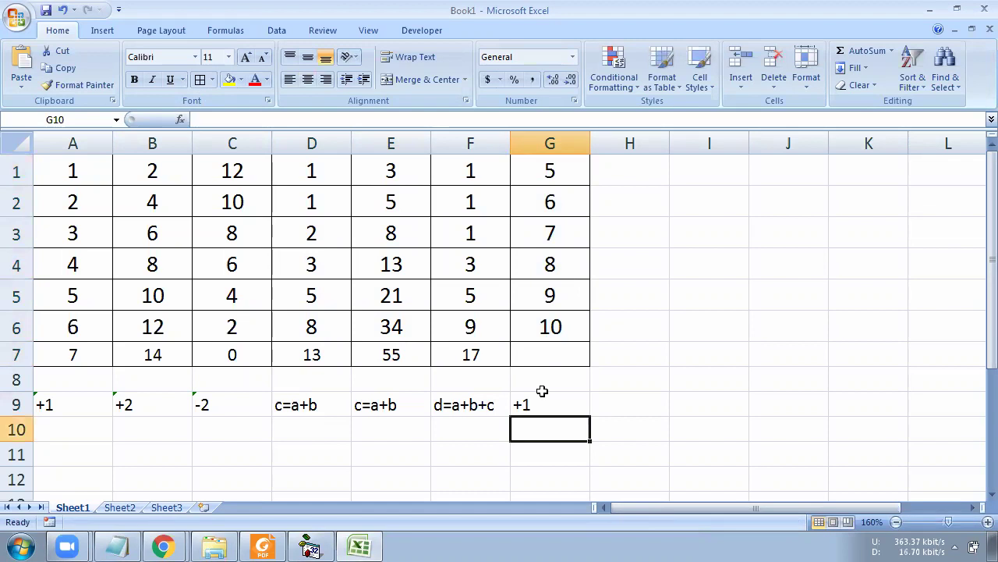
{"action": "left_click", "coordinate": [535, 401]}
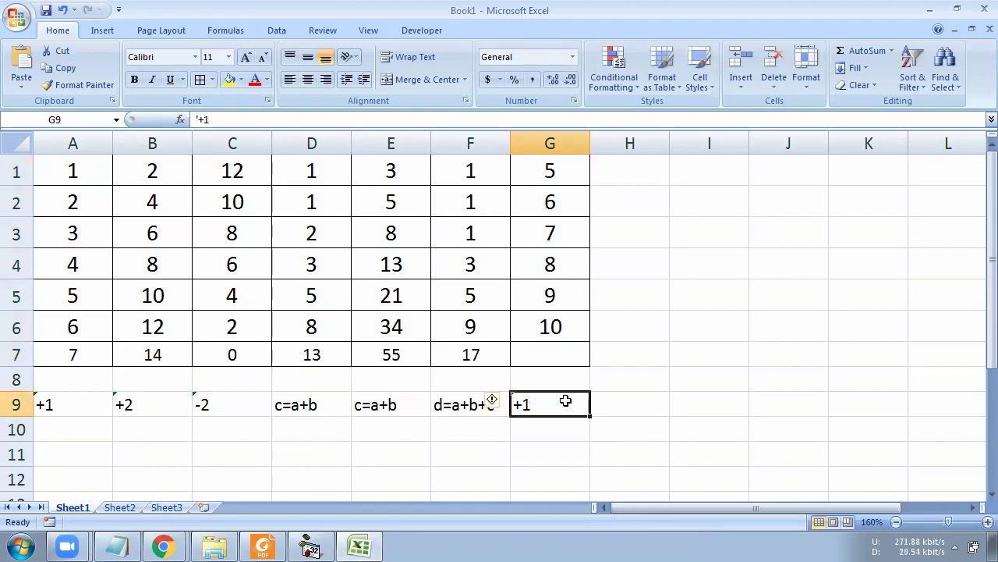
Step: Set the next element of the seventh series in cell G7 to 11 and centre it
{"action": "left_click", "coordinate": [555, 351]}
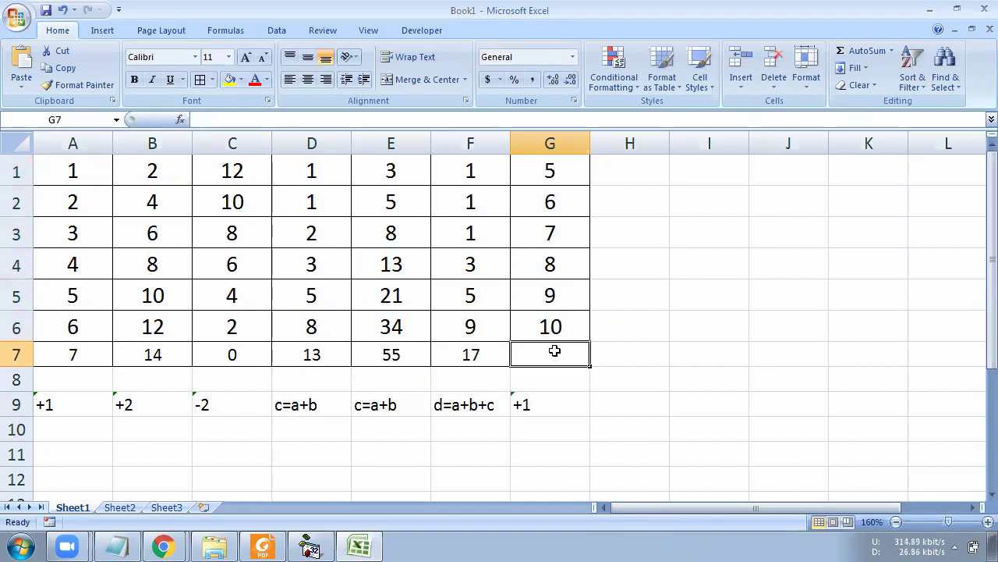
{"action": "type", "text": "11"}
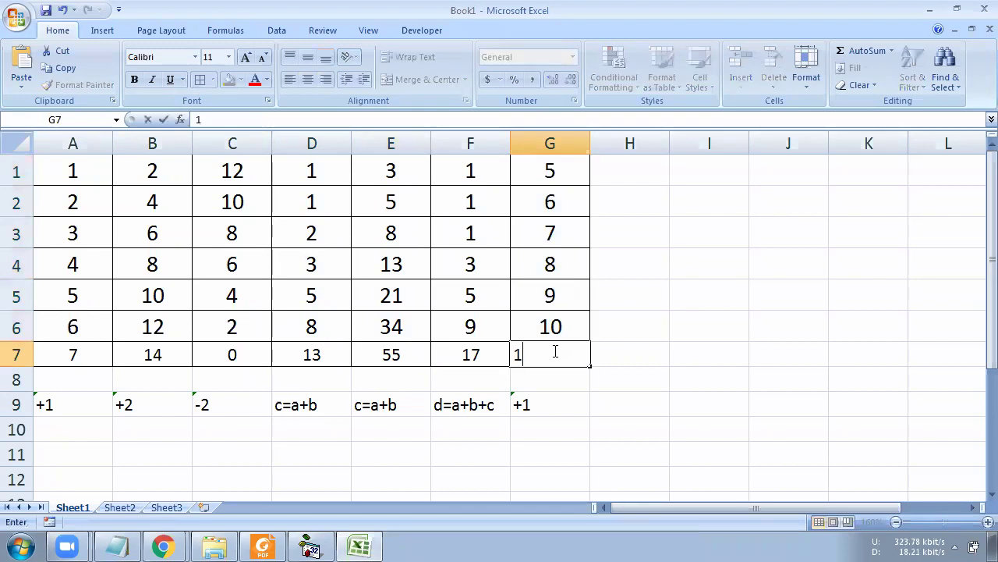
{"action": "key", "text": "Return"}
{"action": "left_click", "coordinate": [555, 351]}
{"action": "left_click", "coordinate": [308, 79]}
Step: Centre the rules in A9:G9 and add borders around each of these cells
{"action": "left_click_drag", "start_coordinate": [98, 402], "coordinate": [546, 402]}
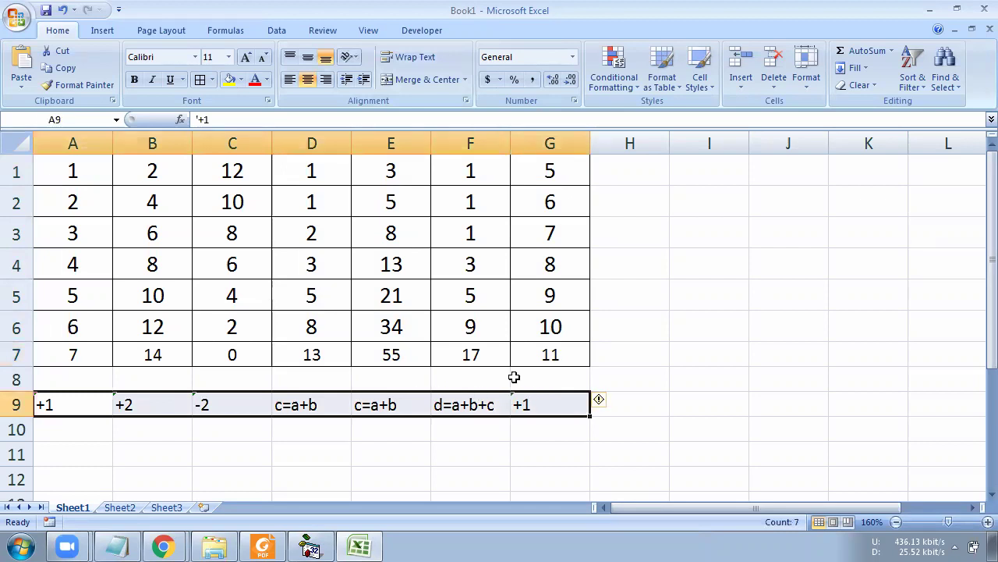
{"action": "left_click", "coordinate": [308, 78]}
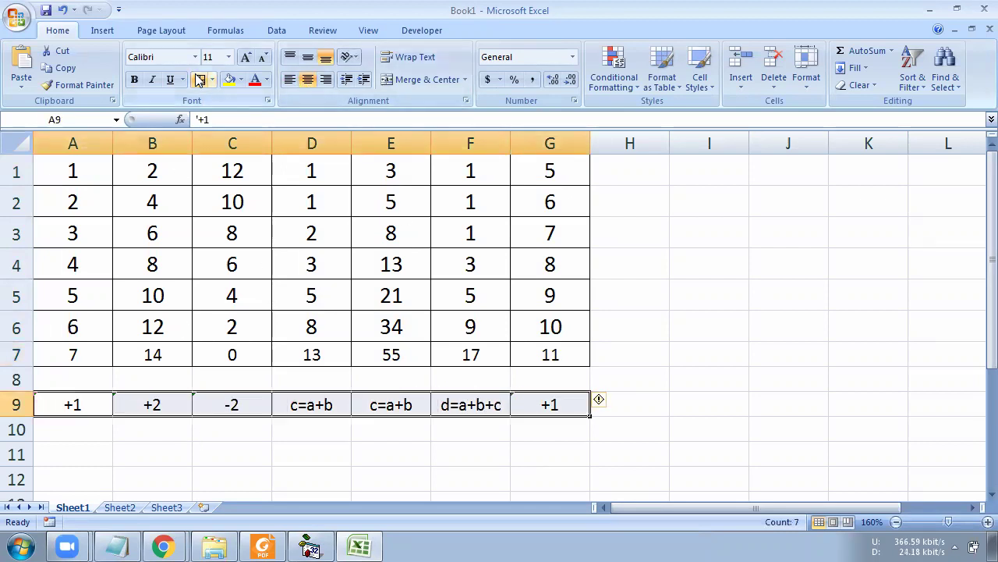
{"action": "left_click", "coordinate": [99, 401]}
Step: Review the column A series with its rule in A9, and compare it with the series in G1:G7
{"action": "left_click_drag", "start_coordinate": [73, 168], "coordinate": [76, 354]}
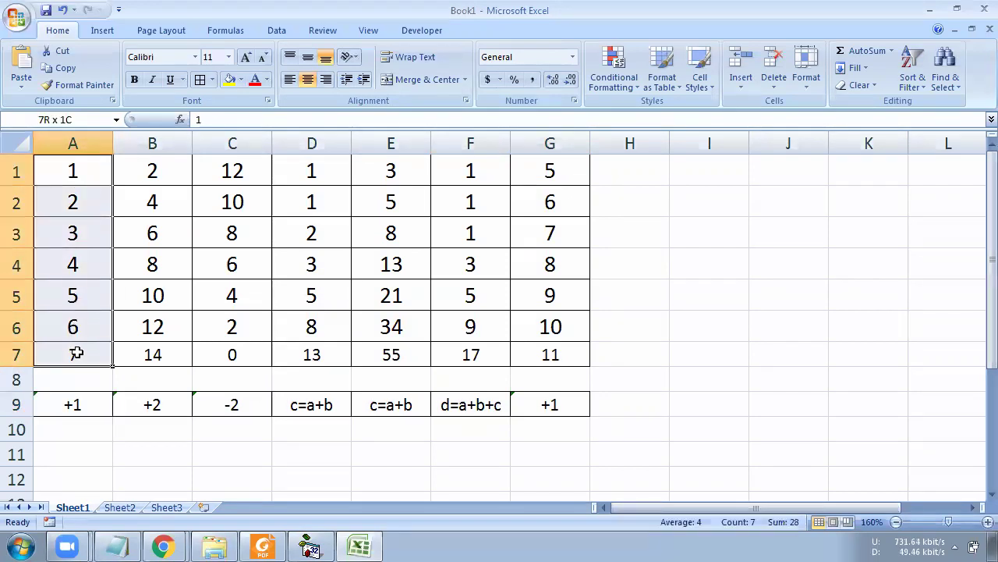
{"action": "left_click", "coordinate": [68, 398]}
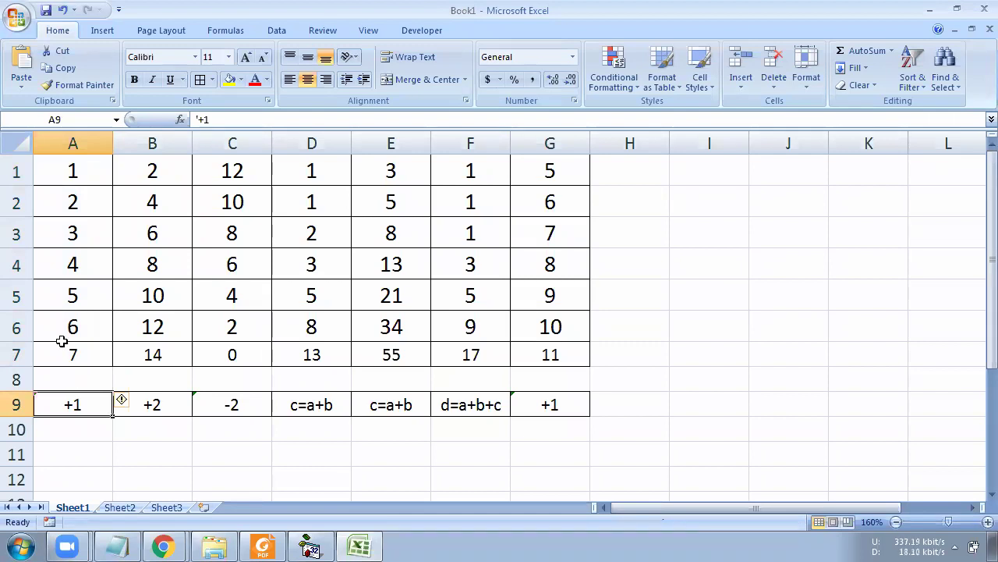
{"action": "left_click_drag", "start_coordinate": [524, 175], "coordinate": [538, 345]}
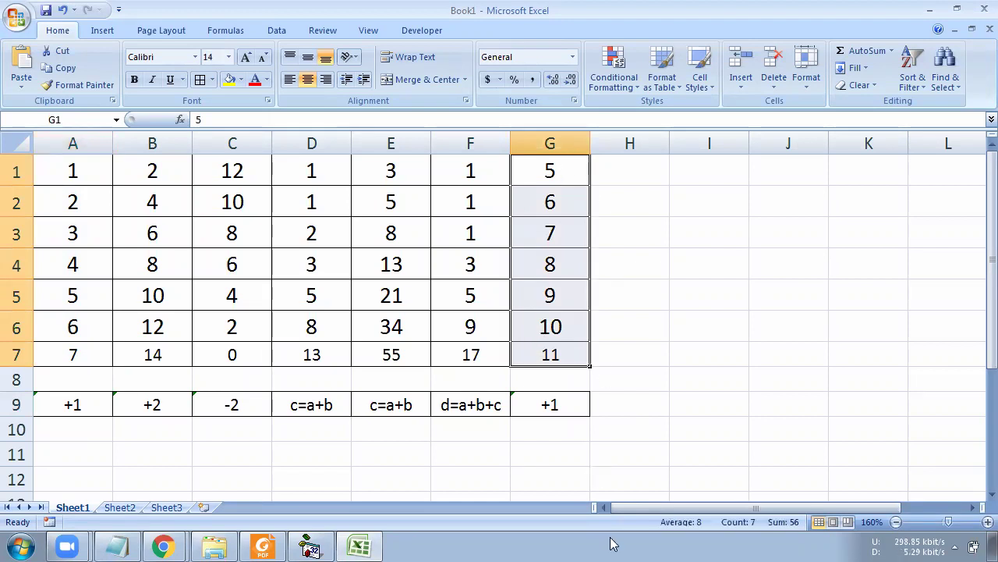
Step: Draw a red number line with two overlapping boxes, circle column A's series, curve from the boxes toward the table, and clear the drawing
{"action": "left_click_drag", "start_coordinate": [725, 245], "coordinate": [973, 254]}
{"action": "mouse_move", "coordinate": [83, 147]}
{"action": "left_mouse_down"}
{"action": "mouse_move", "coordinate": [48, 186]}
{"action": "mouse_move", "coordinate": [118, 250]}
{"action": "mouse_move", "coordinate": [83, 145]}
{"action": "left_mouse_up"}
{"action": "mouse_move", "coordinate": [752, 230]}
{"action": "left_mouse_down"}
{"action": "mouse_move", "coordinate": [905, 230]}
{"action": "mouse_move", "coordinate": [869, 283]}
{"action": "mouse_move", "coordinate": [728, 271]}
{"action": "left_mouse_up"}
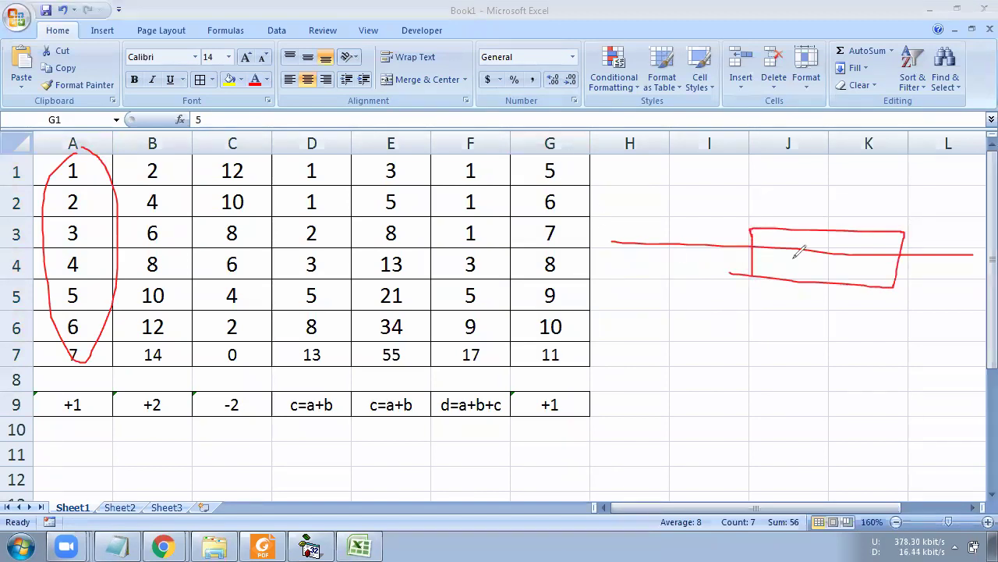
{"action": "mouse_move", "coordinate": [809, 224]}
{"action": "left_mouse_down"}
{"action": "mouse_move", "coordinate": [816, 293]}
{"action": "mouse_move", "coordinate": [958, 270]}
{"action": "mouse_move", "coordinate": [964, 218]}
{"action": "mouse_move", "coordinate": [816, 220]}
{"action": "mouse_move", "coordinate": [429, 407]}
{"action": "mouse_move", "coordinate": [187, 319]}
{"action": "left_mouse_up"}
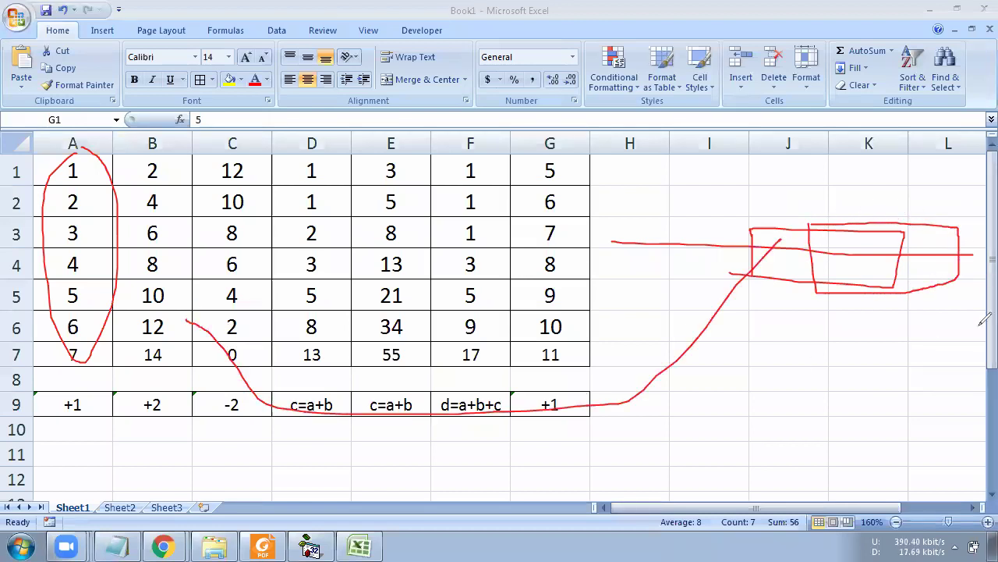
{"action": "mouse_move", "coordinate": [941, 277]}
{"action": "left_mouse_down"}
{"action": "mouse_move", "coordinate": [748, 450]}
{"action": "mouse_move", "coordinate": [585, 367]}
{"action": "left_mouse_up"}
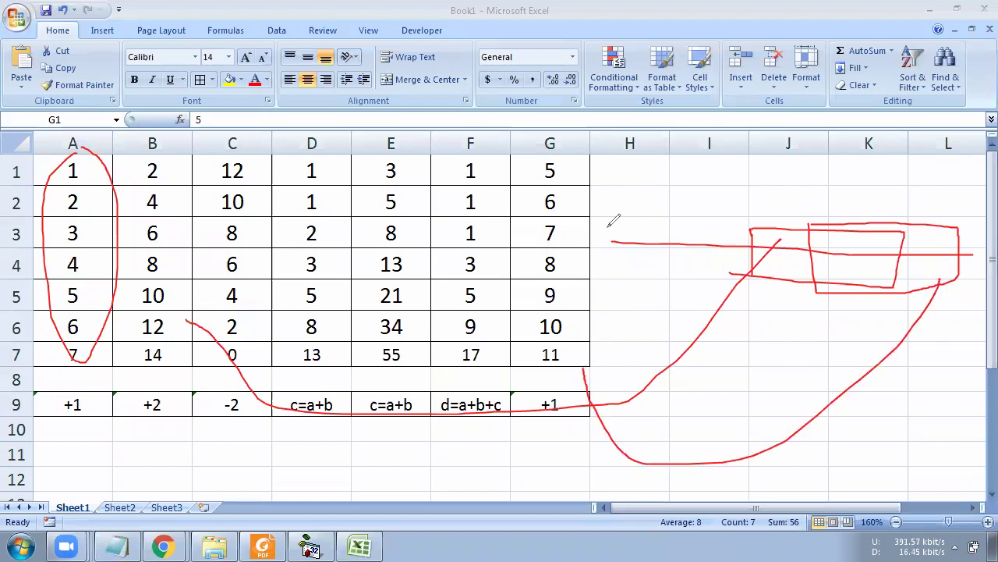
{"action": "key", "text": "e"}
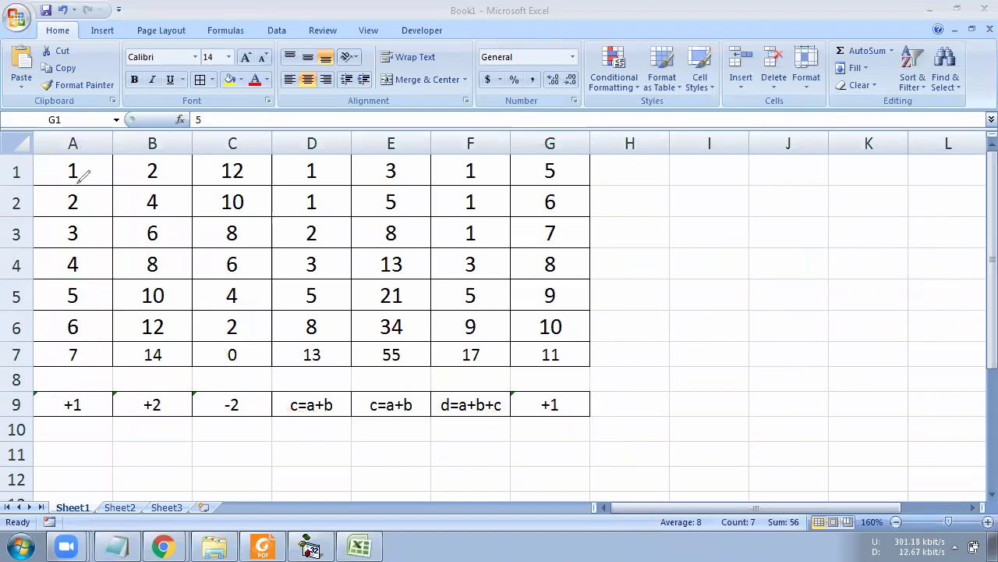
Step: Circle the series in columns A and G and their +1 rules in red, and clear the annotations
{"action": "mouse_move", "coordinate": [89, 161]}
{"action": "left_mouse_down"}
{"action": "mouse_move", "coordinate": [78, 377]}
{"action": "mouse_move", "coordinate": [53, 249]}
{"action": "mouse_move", "coordinate": [90, 166]}
{"action": "left_mouse_up"}
{"action": "mouse_move", "coordinate": [542, 149]}
{"action": "left_mouse_down"}
{"action": "mouse_move", "coordinate": [538, 358]}
{"action": "mouse_move", "coordinate": [578, 310]}
{"action": "left_mouse_up"}
{"action": "left_click_drag", "start_coordinate": [574, 239], "coordinate": [543, 149]}
{"action": "mouse_move", "coordinate": [574, 385]}
{"action": "left_mouse_down"}
{"action": "mouse_move", "coordinate": [560, 404]}
{"action": "mouse_move", "coordinate": [556, 391]}
{"action": "left_mouse_up"}
{"action": "mouse_move", "coordinate": [77, 386]}
{"action": "left_mouse_down"}
{"action": "mouse_move", "coordinate": [56, 399]}
{"action": "mouse_move", "coordinate": [76, 385]}
{"action": "left_mouse_up"}
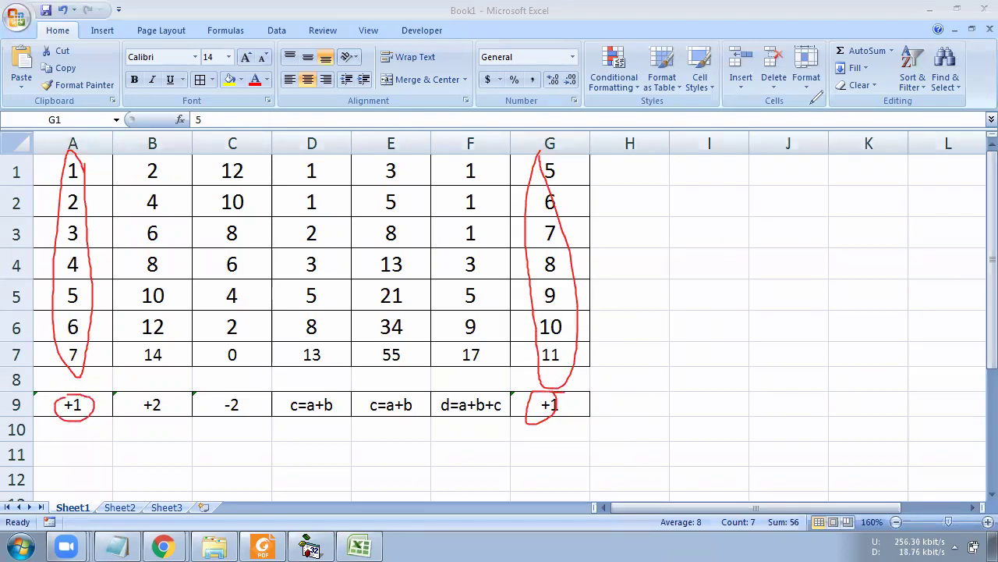
{"action": "key", "text": "e"}
Step: Circle the c=a+b rule in D9 and tick the series in columns D and E in red
{"action": "mouse_move", "coordinate": [330, 383]}
{"action": "left_mouse_down"}
{"action": "mouse_move", "coordinate": [277, 403]}
{"action": "mouse_move", "coordinate": [349, 412]}
{"action": "mouse_move", "coordinate": [331, 385]}
{"action": "left_mouse_up"}
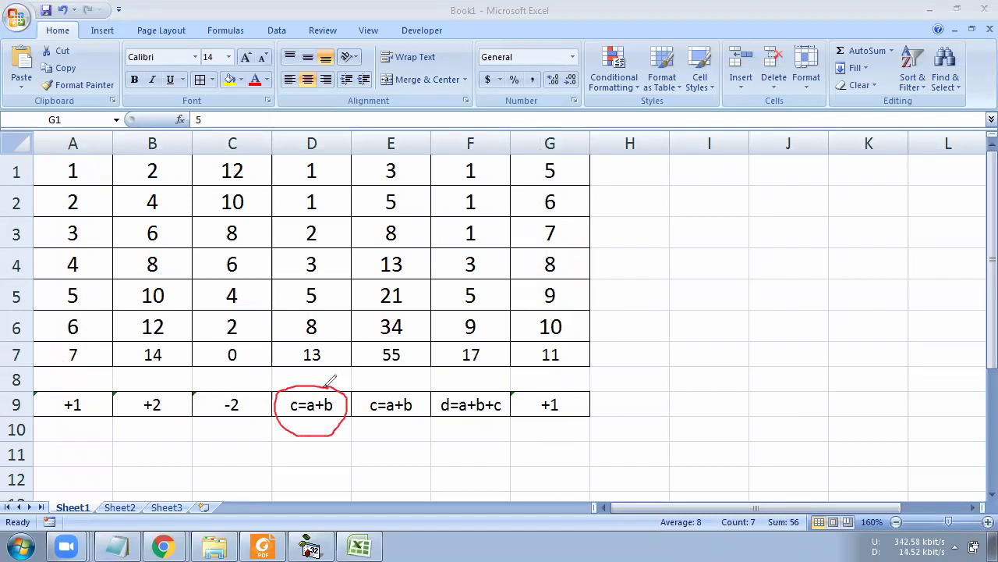
{"action": "mouse_move", "coordinate": [315, 148]}
{"action": "left_mouse_down"}
{"action": "mouse_move", "coordinate": [357, 136]}
{"action": "mouse_move", "coordinate": [460, 134]}
{"action": "left_mouse_up"}
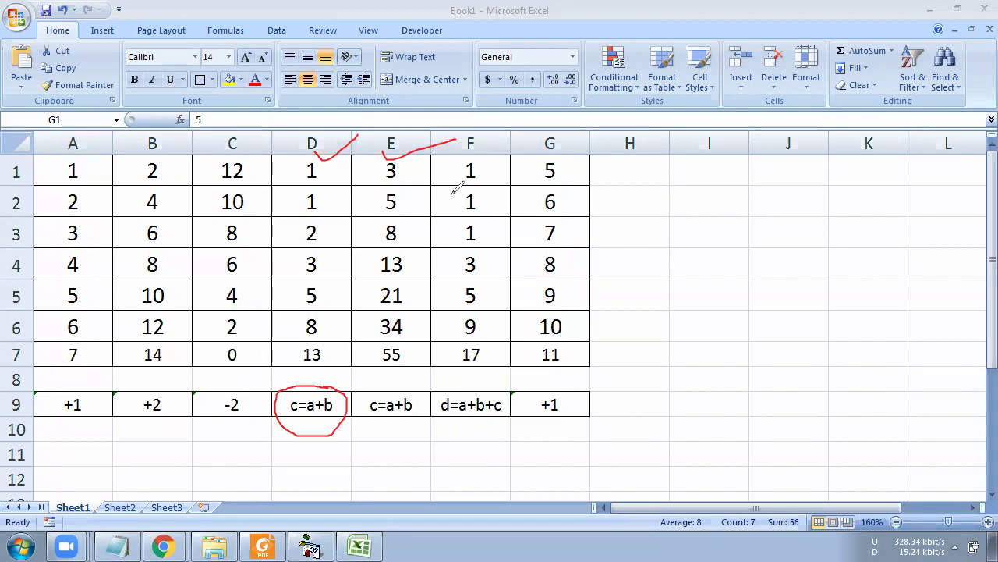
Step: Handwrite the series 1, 5, 6, 11, 17 down column H in red, circle it, and clear the annotations
{"action": "mouse_move", "coordinate": [622, 166]}
{"action": "left_mouse_down"}
{"action": "mouse_move", "coordinate": [618, 203]}
{"action": "mouse_move", "coordinate": [632, 239]}
{"action": "mouse_move", "coordinate": [616, 280]}
{"action": "left_mouse_up"}
{"action": "mouse_move", "coordinate": [628, 263]}
{"action": "left_mouse_down"}
{"action": "mouse_move", "coordinate": [616, 311]}
{"action": "mouse_move", "coordinate": [633, 312]}
{"action": "left_mouse_up"}
{"action": "mouse_move", "coordinate": [633, 158]}
{"action": "left_mouse_down"}
{"action": "mouse_move", "coordinate": [613, 164]}
{"action": "mouse_move", "coordinate": [617, 310]}
{"action": "mouse_move", "coordinate": [668, 194]}
{"action": "mouse_move", "coordinate": [628, 154]}
{"action": "left_mouse_up"}
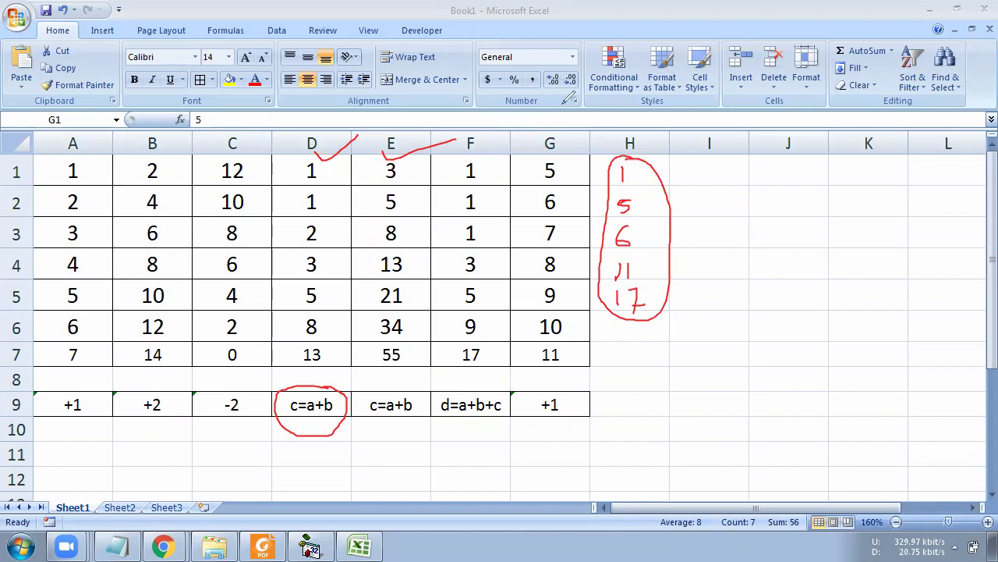
{"action": "key", "text": "Escape"}
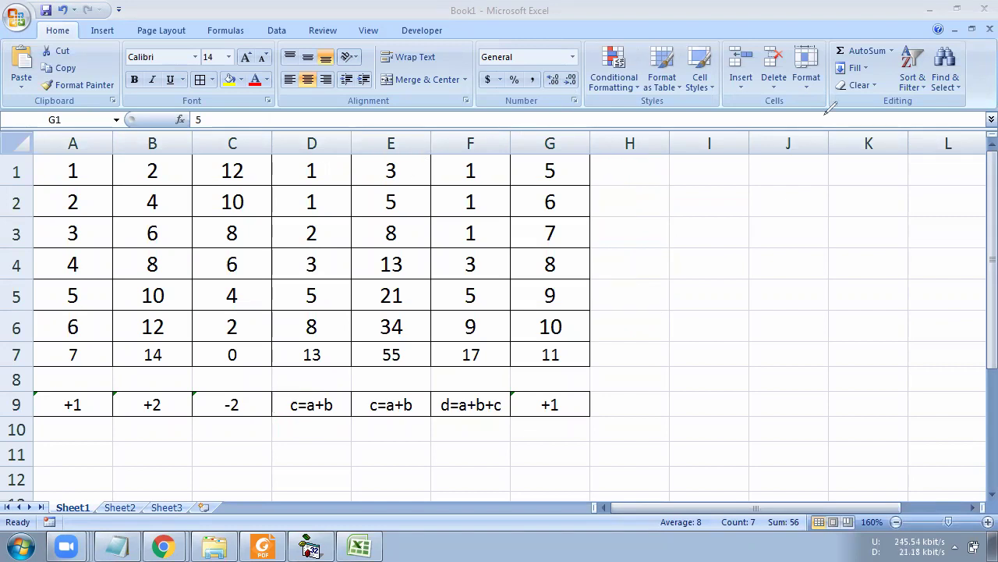
Step: Tick the c=a+b rules in D9 and E9, circle D9, and circle 3 with 5 and their sum 8 in column E
{"action": "mouse_move", "coordinate": [307, 390]}
{"action": "left_mouse_down"}
{"action": "mouse_move", "coordinate": [339, 379]}
{"action": "mouse_move", "coordinate": [404, 383]}
{"action": "left_mouse_up"}
{"action": "mouse_move", "coordinate": [340, 393]}
{"action": "left_mouse_down"}
{"action": "mouse_move", "coordinate": [273, 407]}
{"action": "mouse_move", "coordinate": [348, 415]}
{"action": "mouse_move", "coordinate": [342, 390]}
{"action": "left_mouse_up"}
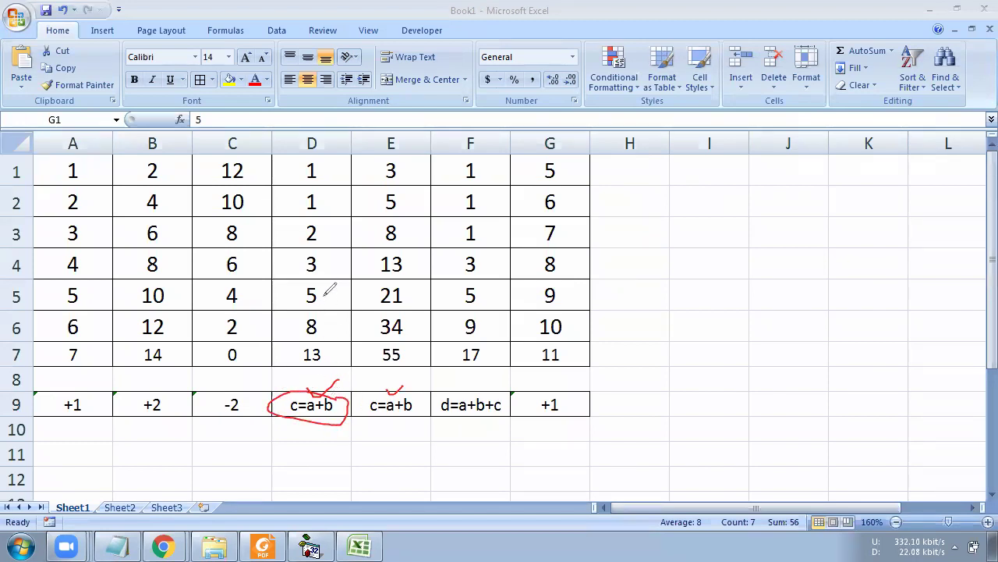
{"action": "mouse_move", "coordinate": [382, 226]}
{"action": "left_mouse_down"}
{"action": "mouse_move", "coordinate": [370, 244]}
{"action": "mouse_move", "coordinate": [394, 150]}
{"action": "mouse_move", "coordinate": [381, 204]}
{"action": "mouse_move", "coordinate": [400, 204]}
{"action": "left_mouse_up"}
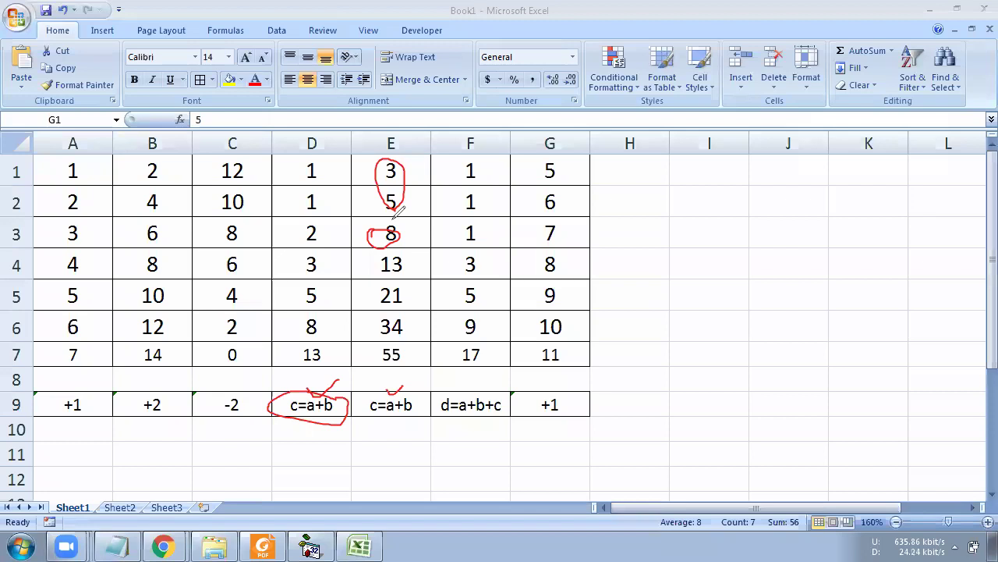
Step: Circle the rules in E9 and F9, the results 13 and 55, and the 3 in F4 in red, then clear the annotations
{"action": "mouse_move", "coordinate": [390, 384]}
{"action": "left_mouse_down"}
{"action": "mouse_move", "coordinate": [368, 411]}
{"action": "mouse_move", "coordinate": [394, 385]}
{"action": "left_mouse_up"}
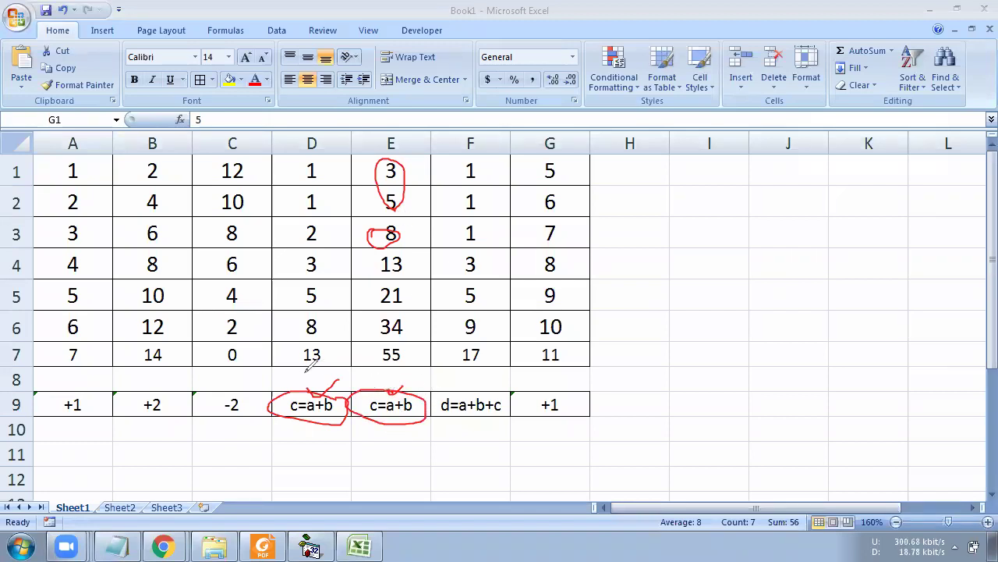
{"action": "mouse_move", "coordinate": [288, 343]}
{"action": "left_mouse_down"}
{"action": "mouse_move", "coordinate": [328, 390]}
{"action": "mouse_move", "coordinate": [418, 328]}
{"action": "mouse_move", "coordinate": [310, 328]}
{"action": "left_mouse_up"}
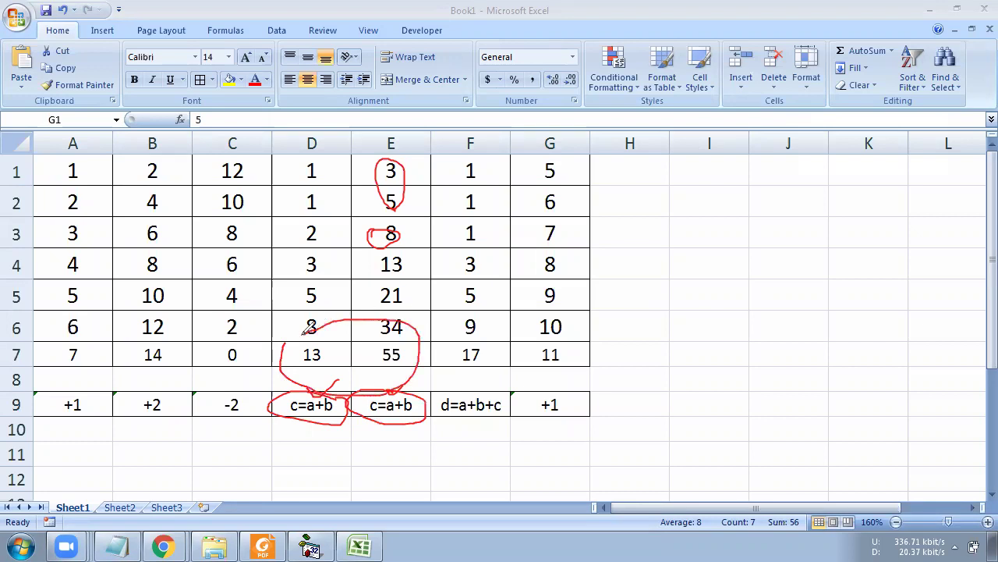
{"action": "mouse_move", "coordinate": [513, 390]}
{"action": "left_mouse_down"}
{"action": "mouse_move", "coordinate": [395, 422]}
{"action": "mouse_move", "coordinate": [521, 409]}
{"action": "mouse_move", "coordinate": [513, 388]}
{"action": "left_mouse_up"}
{"action": "mouse_move", "coordinate": [476, 248]}
{"action": "left_mouse_down"}
{"action": "mouse_move", "coordinate": [460, 261]}
{"action": "mouse_move", "coordinate": [493, 254]}
{"action": "mouse_move", "coordinate": [492, 153]}
{"action": "left_mouse_up"}
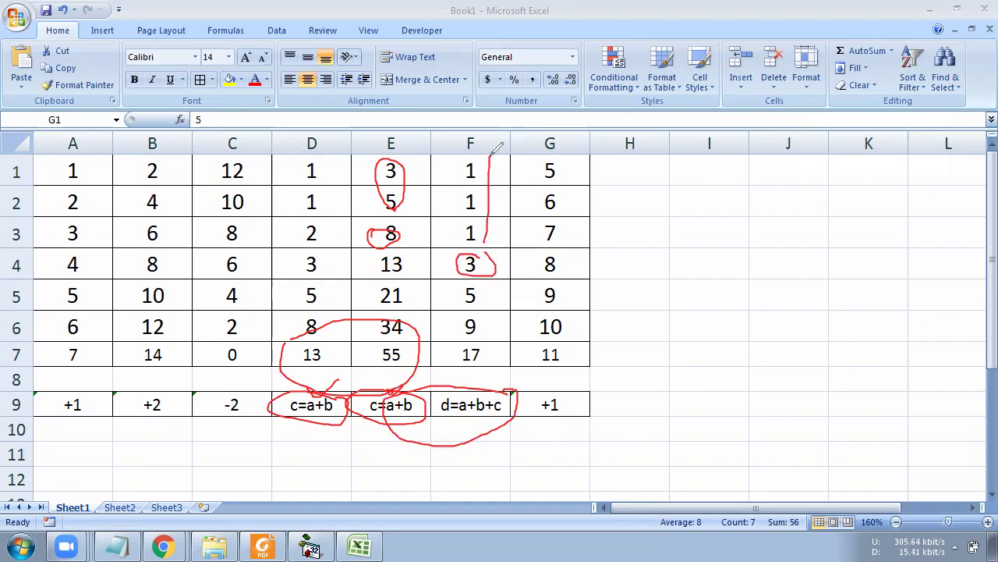
{"action": "left_click_drag", "start_coordinate": [454, 428], "coordinate": [529, 407]}
{"action": "key", "text": "e"}
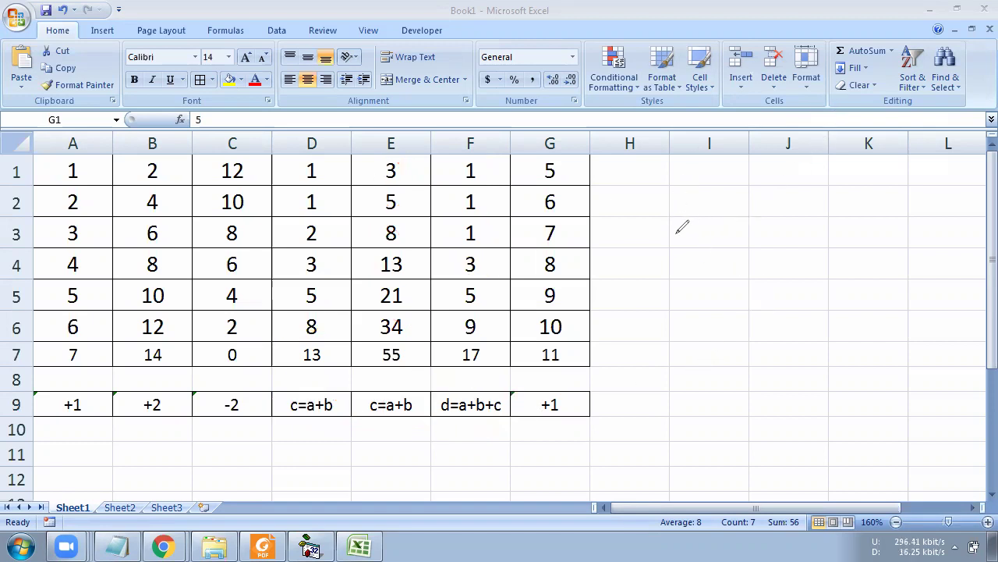
Step: Sketch two crossing red waves across columns H to L, circle the series in column E, and clear the annotations
{"action": "mouse_move", "coordinate": [657, 236]}
{"action": "left_mouse_down"}
{"action": "mouse_move", "coordinate": [640, 250]}
{"action": "mouse_move", "coordinate": [670, 250]}
{"action": "left_mouse_up"}
{"action": "mouse_move", "coordinate": [628, 360]}
{"action": "left_mouse_down"}
{"action": "mouse_move", "coordinate": [715, 315]}
{"action": "mouse_move", "coordinate": [781, 356]}
{"action": "mouse_move", "coordinate": [848, 279]}
{"action": "left_mouse_up"}
{"action": "left_click_drag", "start_coordinate": [877, 325], "coordinate": [938, 278]}
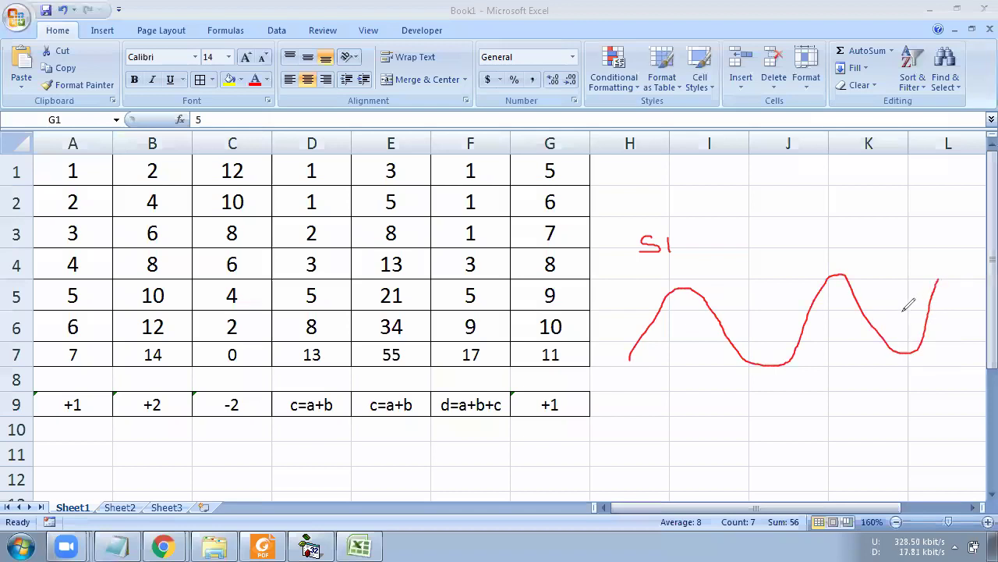
{"action": "mouse_move", "coordinate": [624, 294]}
{"action": "left_mouse_down"}
{"action": "mouse_move", "coordinate": [629, 305]}
{"action": "mouse_move", "coordinate": [763, 275]}
{"action": "mouse_move", "coordinate": [864, 301]}
{"action": "mouse_move", "coordinate": [889, 282]}
{"action": "left_mouse_up"}
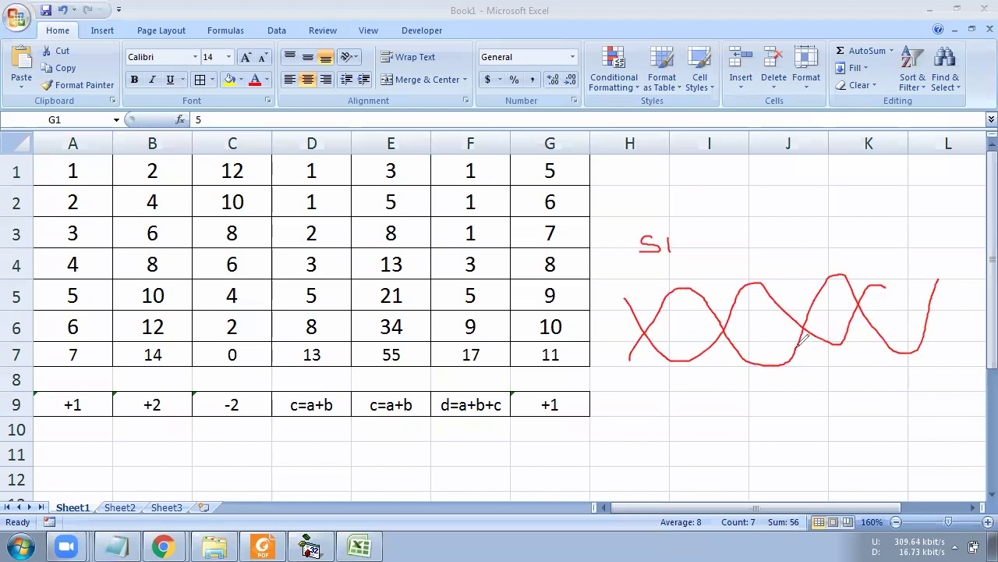
{"action": "left_click_drag", "start_coordinate": [726, 268], "coordinate": [780, 251]}
{"action": "key", "text": "e"}
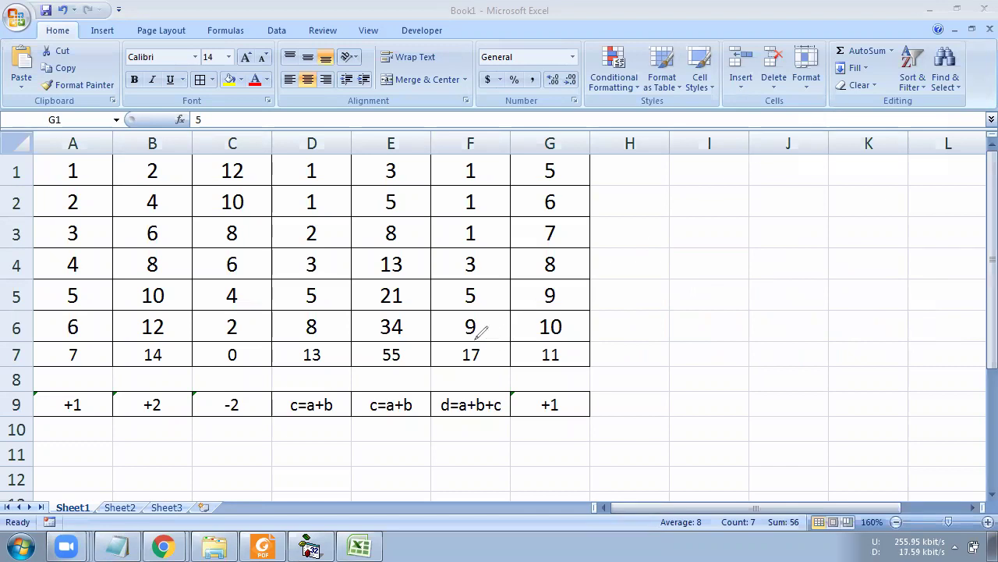
{"action": "mouse_move", "coordinate": [411, 164]}
{"action": "left_mouse_down"}
{"action": "mouse_move", "coordinate": [369, 175]}
{"action": "mouse_move", "coordinate": [350, 285]}
{"action": "mouse_move", "coordinate": [390, 376]}
{"action": "mouse_move", "coordinate": [436, 188]}
{"action": "mouse_move", "coordinate": [400, 145]}
{"action": "mouse_move", "coordinate": [374, 158]}
{"action": "left_mouse_up"}
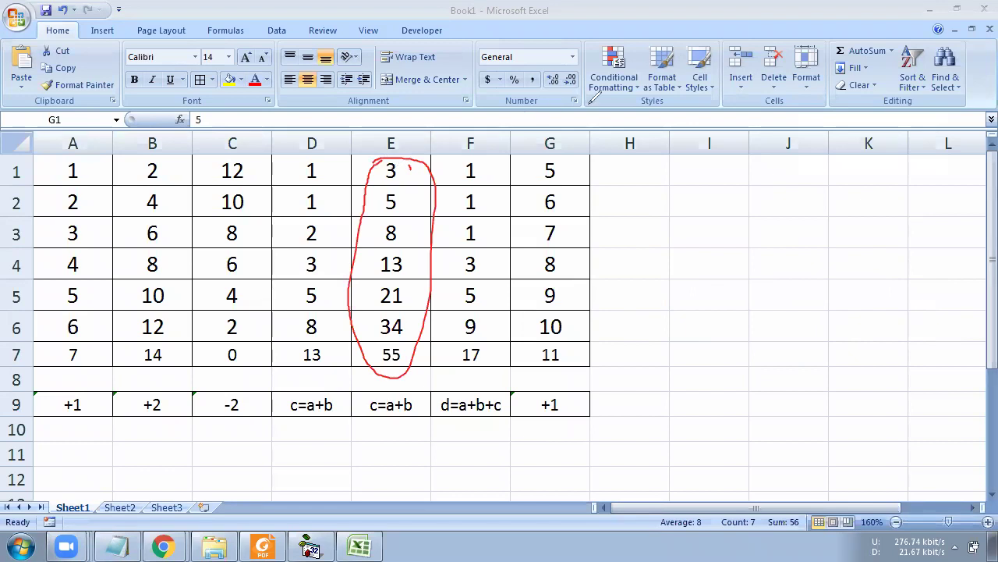
{"action": "key", "text": "e"}
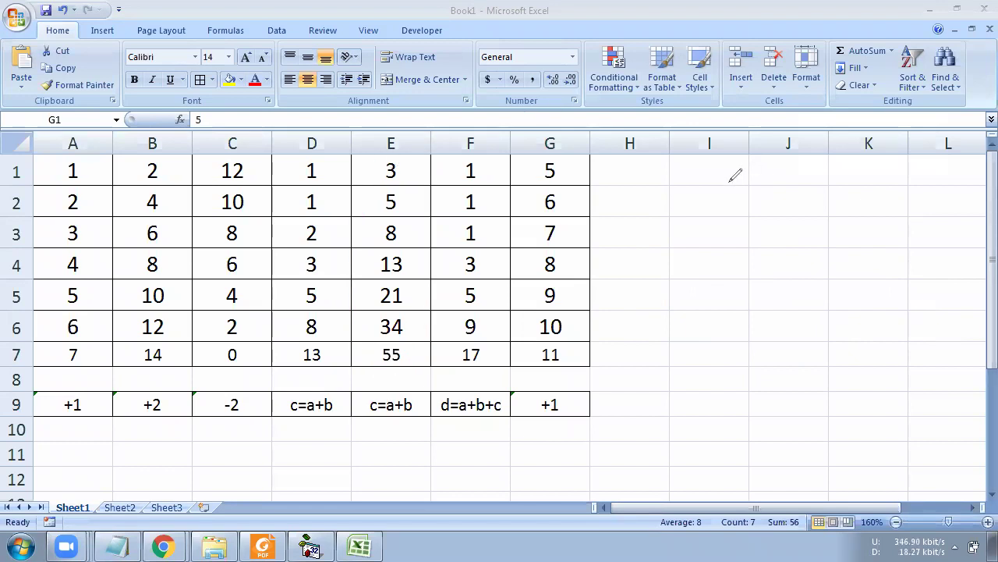
Step: Sketch a large red circle over columns I and J with petal loops around a small centre circle and a line leading outward
{"action": "mouse_move", "coordinate": [816, 204]}
{"action": "left_mouse_down"}
{"action": "mouse_move", "coordinate": [741, 180]}
{"action": "mouse_move", "coordinate": [671, 289]}
{"action": "mouse_move", "coordinate": [823, 322]}
{"action": "mouse_move", "coordinate": [813, 196]}
{"action": "left_mouse_up"}
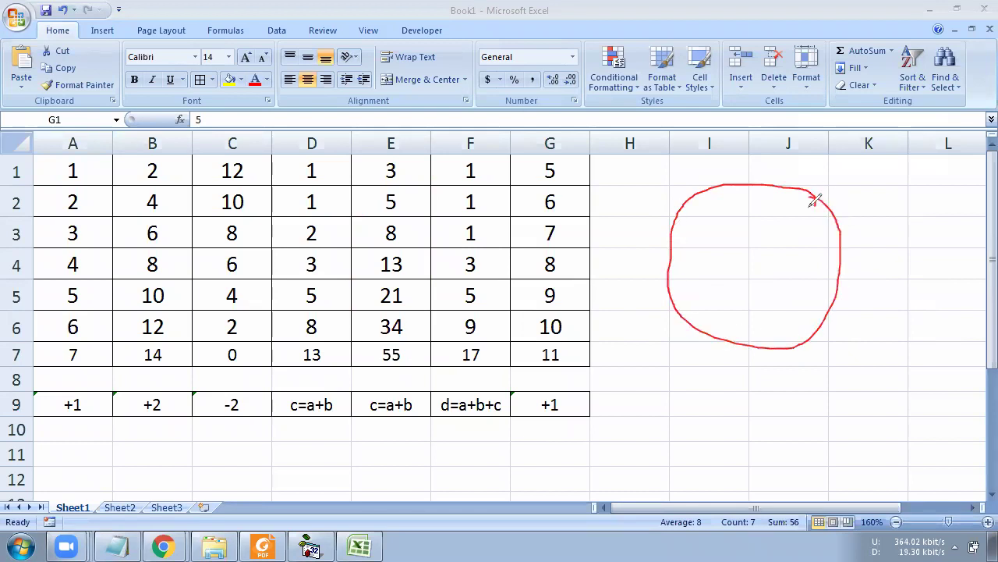
{"action": "mouse_move", "coordinate": [757, 238]}
{"action": "left_mouse_down"}
{"action": "mouse_move", "coordinate": [733, 236]}
{"action": "mouse_move", "coordinate": [772, 257]}
{"action": "mouse_move", "coordinate": [757, 227]}
{"action": "mouse_move", "coordinate": [753, 237]}
{"action": "left_mouse_up"}
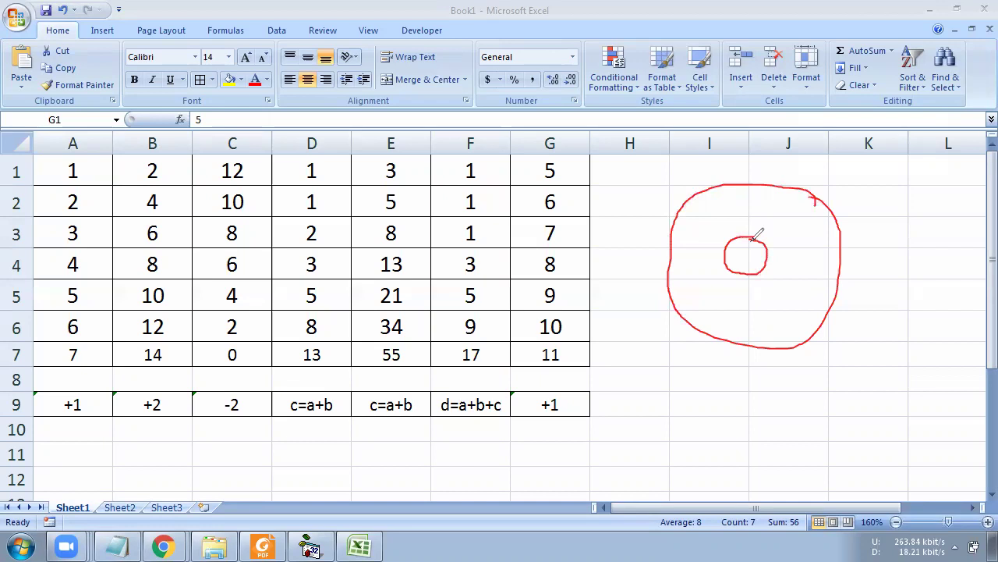
{"action": "mouse_move", "coordinate": [746, 239]}
{"action": "left_mouse_down"}
{"action": "mouse_move", "coordinate": [749, 228]}
{"action": "mouse_move", "coordinate": [781, 245]}
{"action": "mouse_move", "coordinate": [751, 286]}
{"action": "mouse_move", "coordinate": [719, 252]}
{"action": "mouse_move", "coordinate": [746, 226]}
{"action": "mouse_move", "coordinate": [773, 223]}
{"action": "mouse_move", "coordinate": [780, 248]}
{"action": "mouse_move", "coordinate": [742, 303]}
{"action": "mouse_move", "coordinate": [708, 251]}
{"action": "mouse_move", "coordinate": [733, 216]}
{"action": "mouse_move", "coordinate": [780, 221]}
{"action": "mouse_move", "coordinate": [795, 257]}
{"action": "mouse_move", "coordinate": [768, 298]}
{"action": "mouse_move", "coordinate": [696, 275]}
{"action": "mouse_move", "coordinate": [724, 210]}
{"action": "mouse_move", "coordinate": [783, 234]}
{"action": "mouse_move", "coordinate": [769, 228]}
{"action": "mouse_move", "coordinate": [886, 229]}
{"action": "mouse_move", "coordinate": [880, 238]}
{"action": "left_mouse_up"}
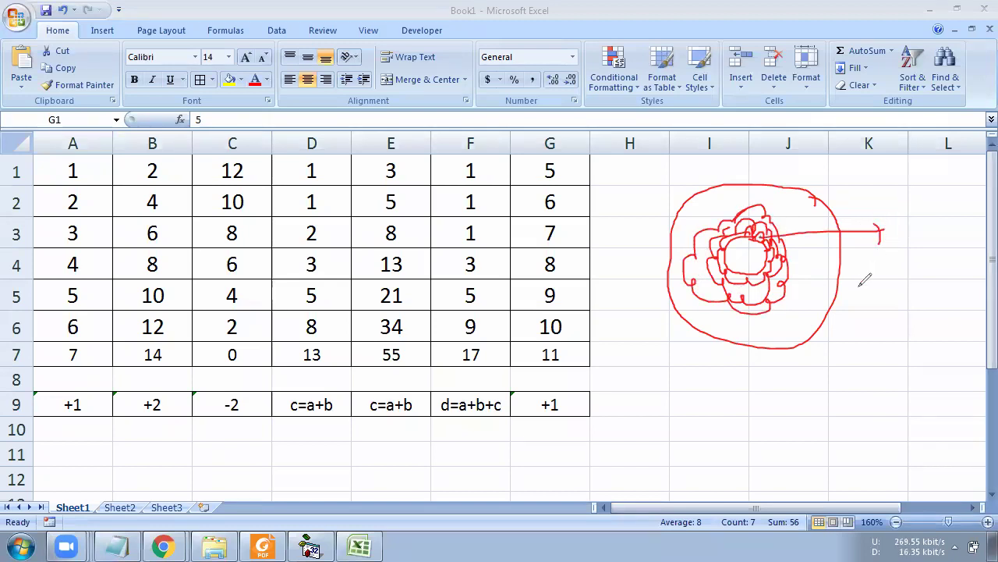
Step: Circle and tick the series in column E, draw nested circles labelled 3, 5, 8 and 13 around columns I to L, and clear the annotations
{"action": "mouse_move", "coordinate": [868, 365]}
{"action": "left_mouse_down"}
{"action": "mouse_move", "coordinate": [807, 357]}
{"action": "mouse_move", "coordinate": [830, 410]}
{"action": "mouse_move", "coordinate": [878, 404]}
{"action": "mouse_move", "coordinate": [865, 360]}
{"action": "left_mouse_up"}
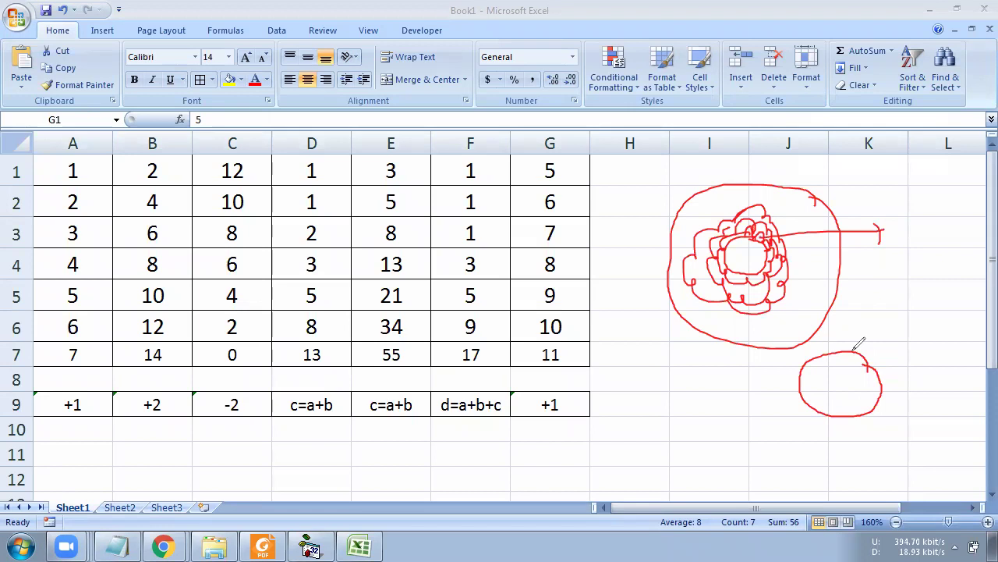
{"action": "mouse_move", "coordinate": [405, 161]}
{"action": "left_mouse_down"}
{"action": "mouse_move", "coordinate": [412, 275]}
{"action": "mouse_move", "coordinate": [397, 378]}
{"action": "mouse_move", "coordinate": [381, 212]}
{"action": "mouse_move", "coordinate": [395, 160]}
{"action": "left_mouse_up"}
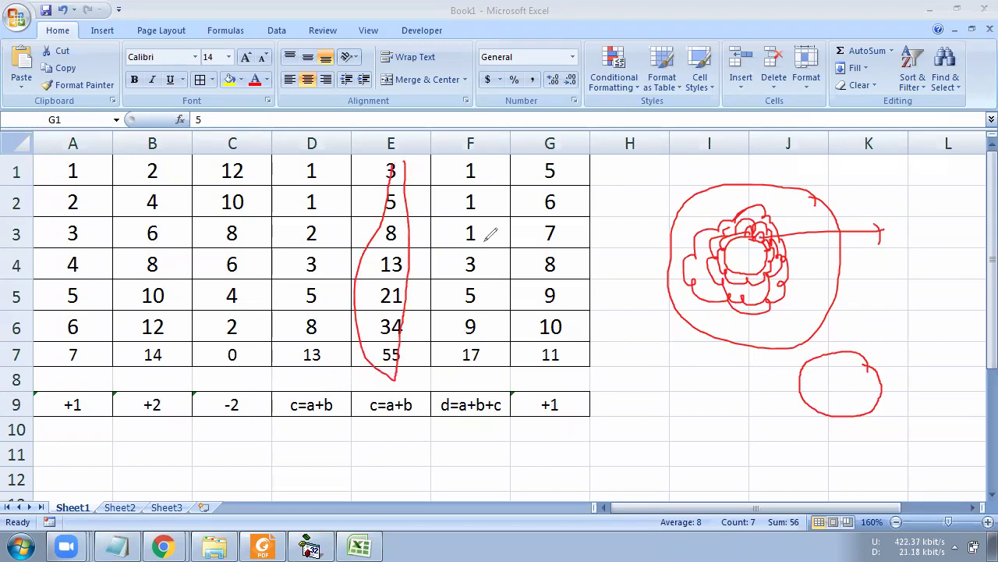
{"action": "mouse_move", "coordinate": [855, 351]}
{"action": "left_mouse_down"}
{"action": "mouse_move", "coordinate": [872, 343]}
{"action": "mouse_move", "coordinate": [835, 331]}
{"action": "mouse_move", "coordinate": [820, 404]}
{"action": "mouse_move", "coordinate": [910, 345]}
{"action": "mouse_move", "coordinate": [876, 330]}
{"action": "mouse_move", "coordinate": [757, 375]}
{"action": "mouse_move", "coordinate": [931, 429]}
{"action": "mouse_move", "coordinate": [902, 300]}
{"action": "left_mouse_up"}
{"action": "left_click_drag", "start_coordinate": [441, 256], "coordinate": [412, 272]}
{"action": "left_click_drag", "start_coordinate": [857, 301], "coordinate": [745, 341]}
{"action": "mouse_move", "coordinate": [788, 456]}
{"action": "left_mouse_down"}
{"action": "mouse_move", "coordinate": [973, 332]}
{"action": "mouse_move", "coordinate": [858, 303]}
{"action": "mouse_move", "coordinate": [867, 287]}
{"action": "mouse_move", "coordinate": [887, 290]}
{"action": "mouse_move", "coordinate": [865, 312]}
{"action": "left_mouse_up"}
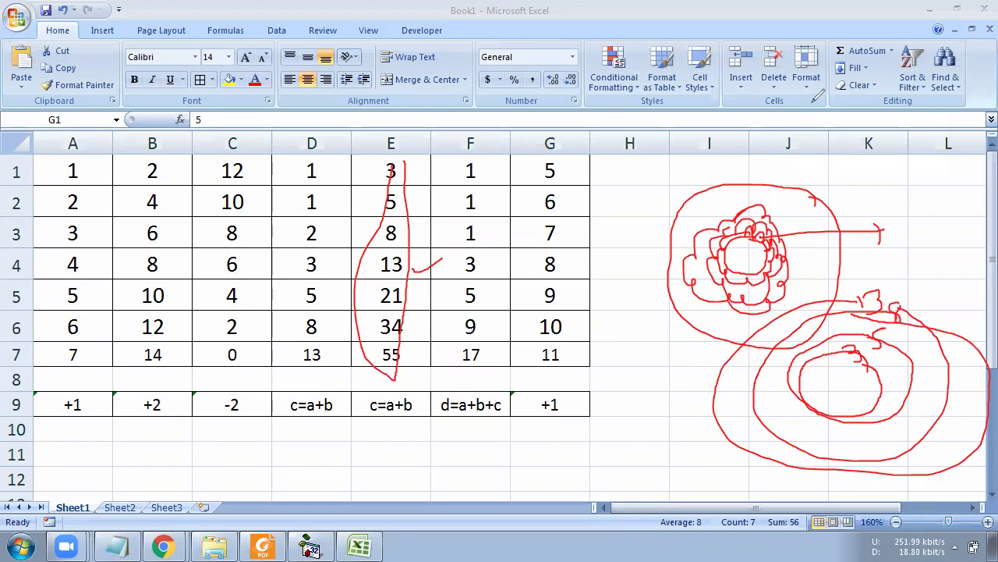
{"action": "key", "text": "e"}
Step: Sketch a large red circle with small loops inside and a second overlapping outline over columns H to K, and clear the annotations
{"action": "mouse_move", "coordinate": [781, 200]}
{"action": "left_mouse_down"}
{"action": "mouse_move", "coordinate": [663, 292]}
{"action": "mouse_move", "coordinate": [819, 200]}
{"action": "mouse_move", "coordinate": [769, 199]}
{"action": "mouse_move", "coordinate": [724, 235]}
{"action": "left_mouse_up"}
{"action": "left_click_drag", "start_coordinate": [700, 270], "coordinate": [718, 265]}
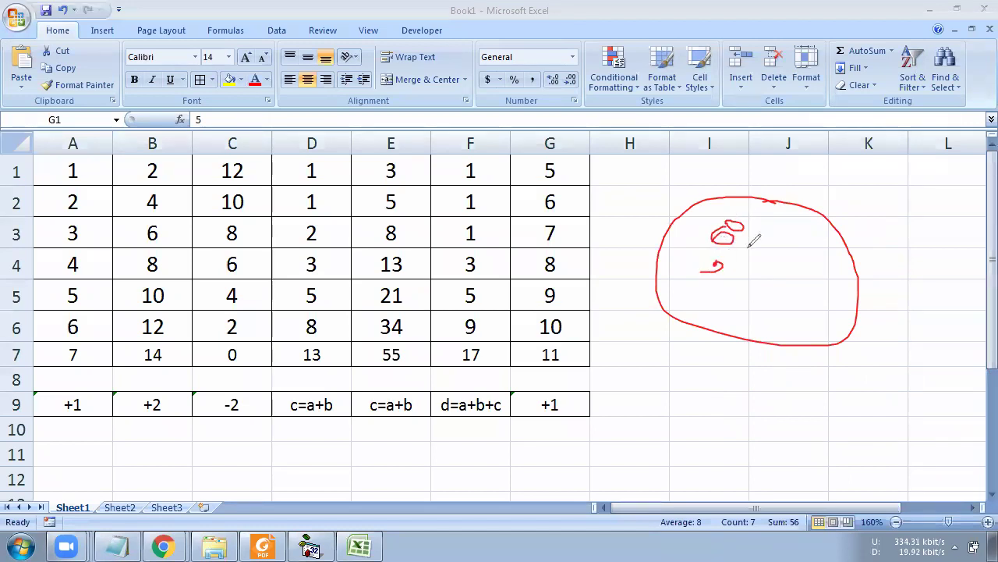
{"action": "left_click_drag", "start_coordinate": [745, 216], "coordinate": [715, 316]}
{"action": "mouse_move", "coordinate": [814, 331]}
{"action": "left_mouse_down"}
{"action": "mouse_move", "coordinate": [783, 192]}
{"action": "mouse_move", "coordinate": [711, 204]}
{"action": "left_mouse_up"}
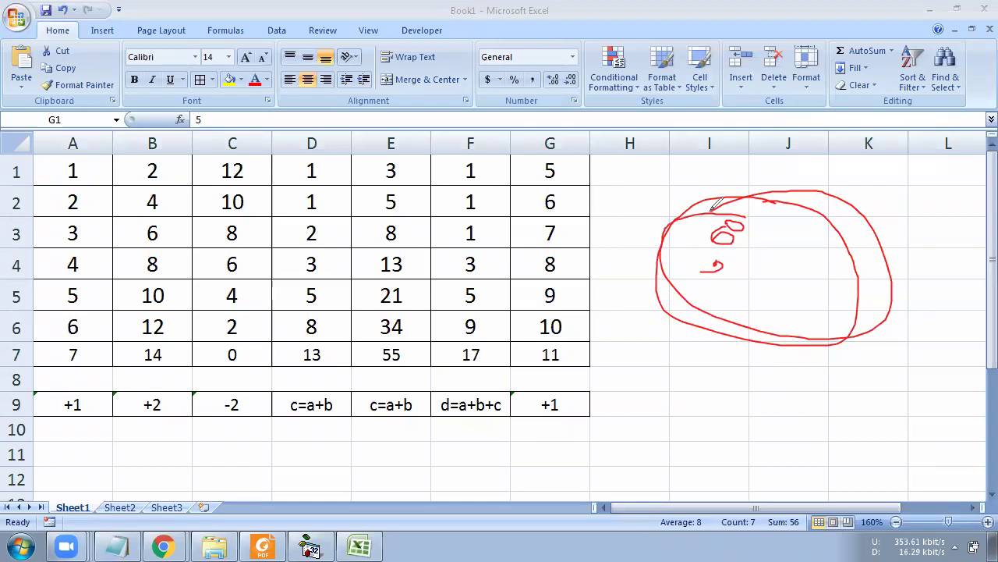
{"action": "key", "text": "e"}
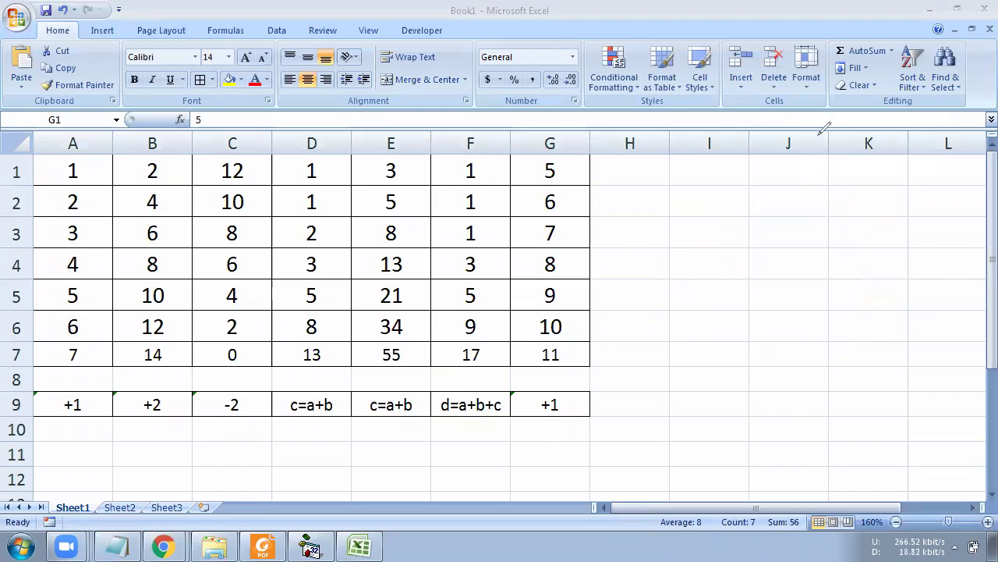
Step: Tick the rules in row 9 and mark the span from row 1 to row 7 in red beside column G
{"action": "mouse_move", "coordinate": [598, 399]}
{"action": "left_mouse_down"}
{"action": "mouse_move", "coordinate": [606, 408]}
{"action": "mouse_move", "coordinate": [677, 371]}
{"action": "left_mouse_up"}
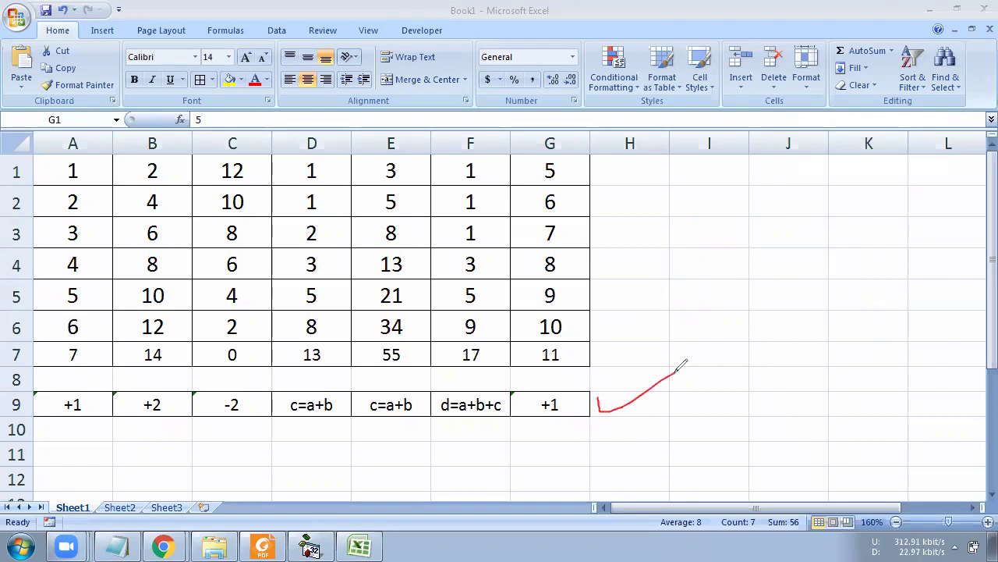
{"action": "left_click_drag", "start_coordinate": [594, 166], "coordinate": [622, 164]}
{"action": "left_click_drag", "start_coordinate": [599, 355], "coordinate": [625, 353]}
{"action": "left_click_drag", "start_coordinate": [602, 185], "coordinate": [605, 341]}
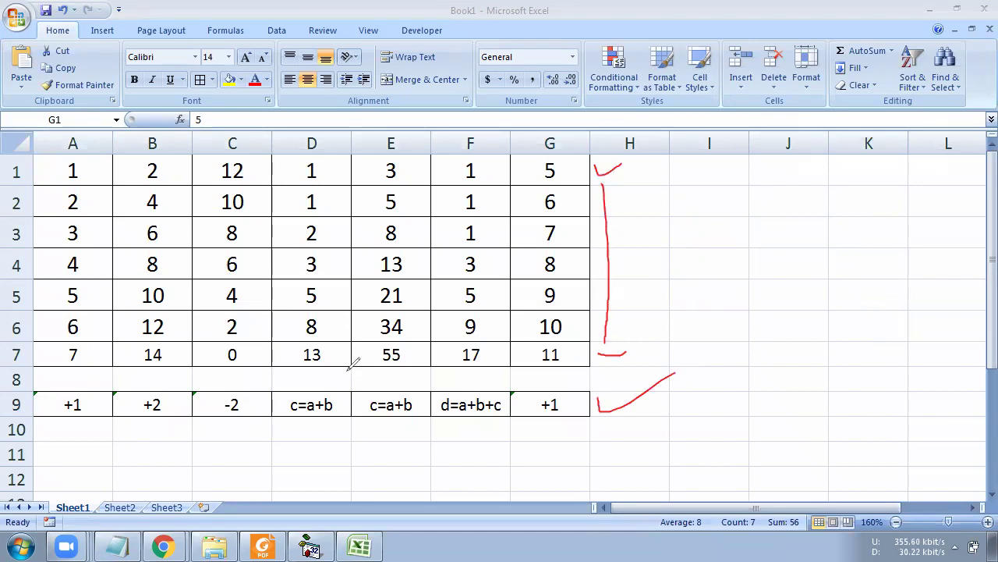
Step: Tick the +1 rule in A9, circle the 7 in A7, mark the c=a+b rules in D9 and E9, and leave annotation mode
{"action": "mouse_move", "coordinate": [79, 394]}
{"action": "left_mouse_down"}
{"action": "mouse_move", "coordinate": [110, 370]}
{"action": "mouse_move", "coordinate": [89, 337]}
{"action": "mouse_move", "coordinate": [78, 368]}
{"action": "mouse_move", "coordinate": [89, 339]}
{"action": "left_mouse_up"}
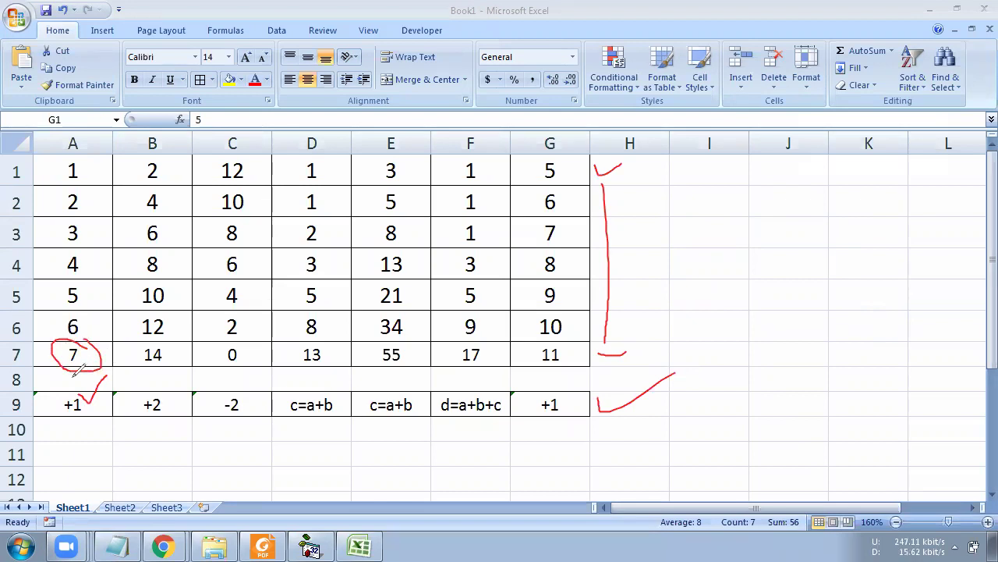
{"action": "mouse_move", "coordinate": [296, 389]}
{"action": "left_mouse_down"}
{"action": "mouse_move", "coordinate": [290, 406]}
{"action": "mouse_move", "coordinate": [355, 399]}
{"action": "mouse_move", "coordinate": [295, 385]}
{"action": "left_mouse_up"}
{"action": "mouse_move", "coordinate": [401, 387]}
{"action": "left_mouse_down"}
{"action": "mouse_move", "coordinate": [371, 399]}
{"action": "mouse_move", "coordinate": [409, 425]}
{"action": "mouse_move", "coordinate": [400, 385]}
{"action": "left_mouse_up"}
{"action": "key", "text": "Escape"}
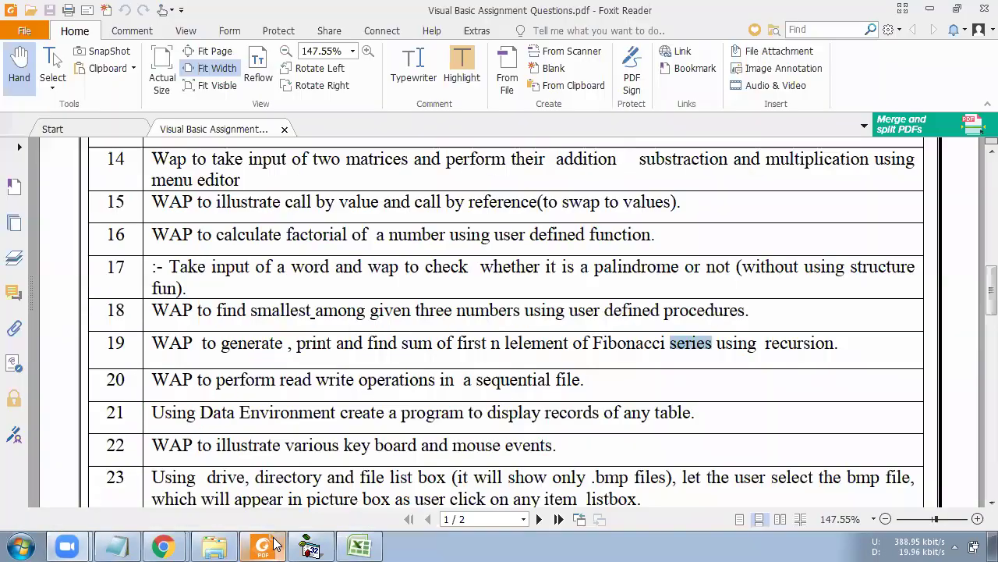
Step: Switch to the assignment PDF in Foxit Reader and highlight the "n lelement of" wording in question 19 on the Fibonacci series
{"action": "left_click", "coordinate": [276, 545]}
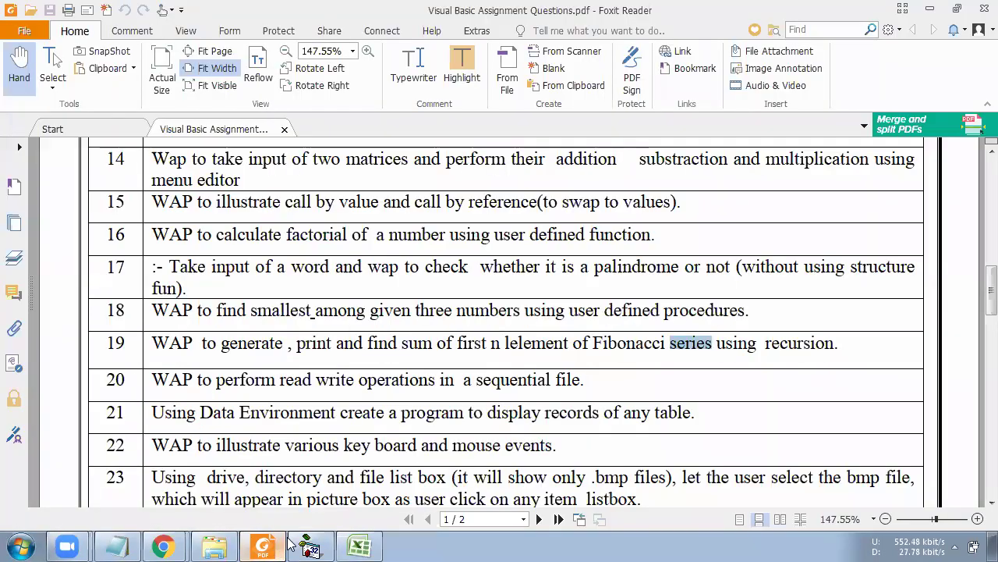
{"action": "left_click", "coordinate": [211, 348]}
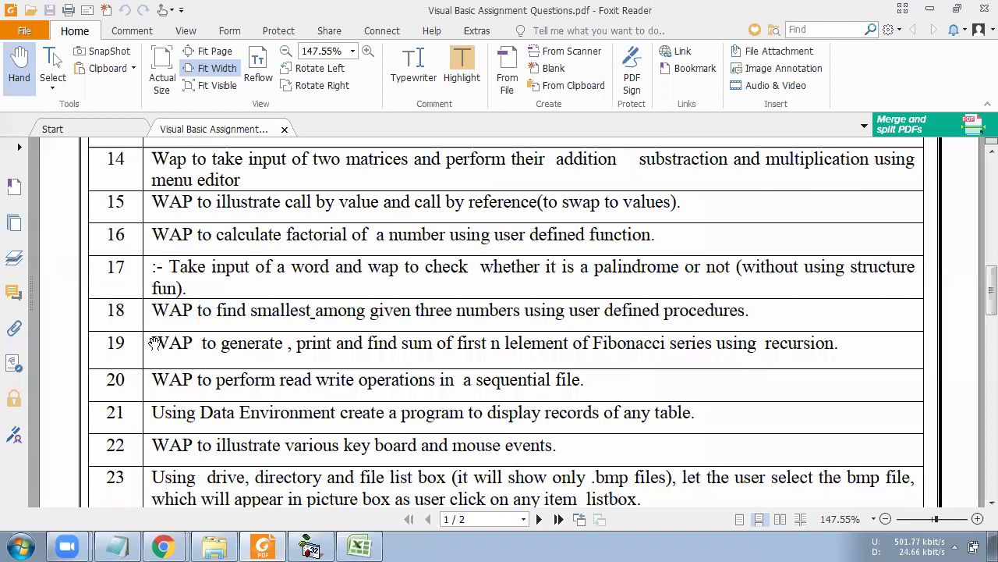
{"action": "left_click_drag", "start_coordinate": [155, 337], "coordinate": [715, 345]}
{"action": "left_click_drag", "start_coordinate": [489, 346], "coordinate": [544, 343]}
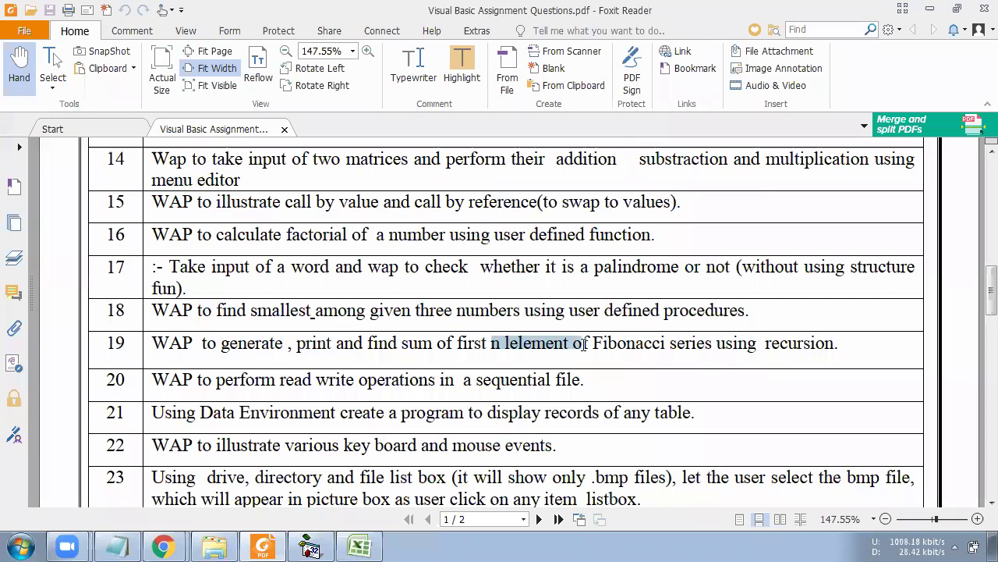
Step: Switch to the Excel sheet and check the sums of E1:E2 and the first five series elements in E1:E5
{"action": "left_click", "coordinate": [360, 546]}
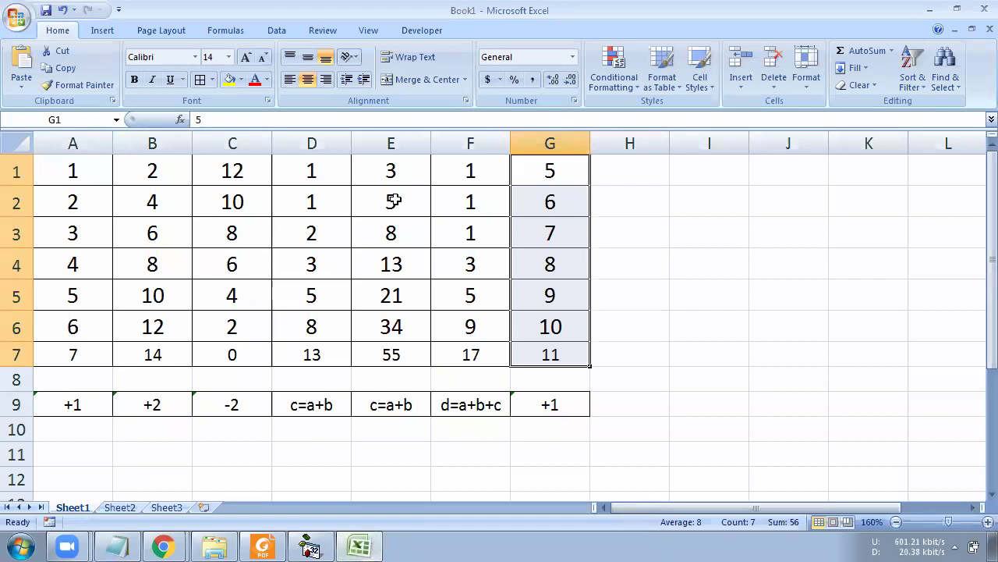
{"action": "left_click_drag", "start_coordinate": [394, 177], "coordinate": [396, 206]}
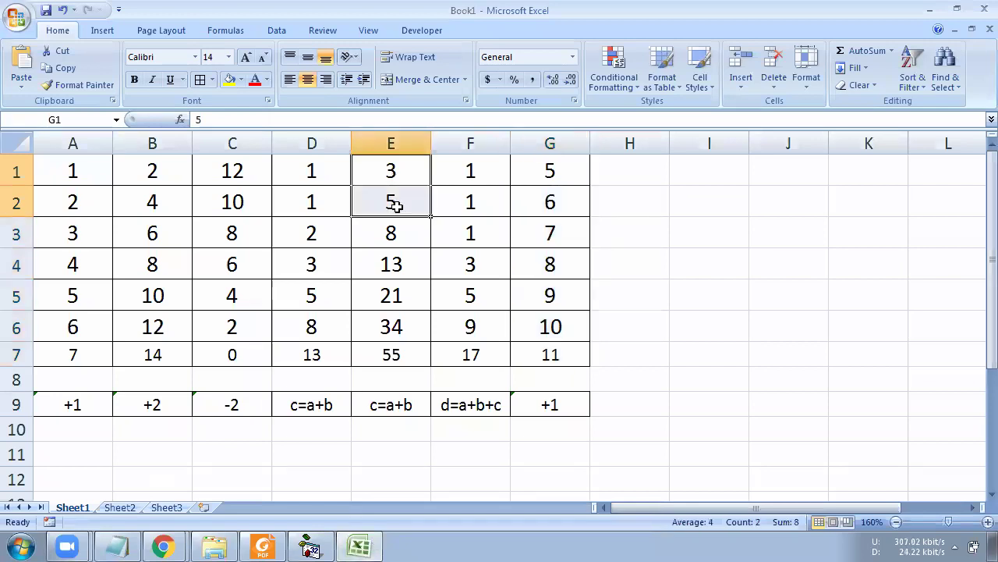
{"action": "left_click_drag", "start_coordinate": [401, 182], "coordinate": [392, 285]}
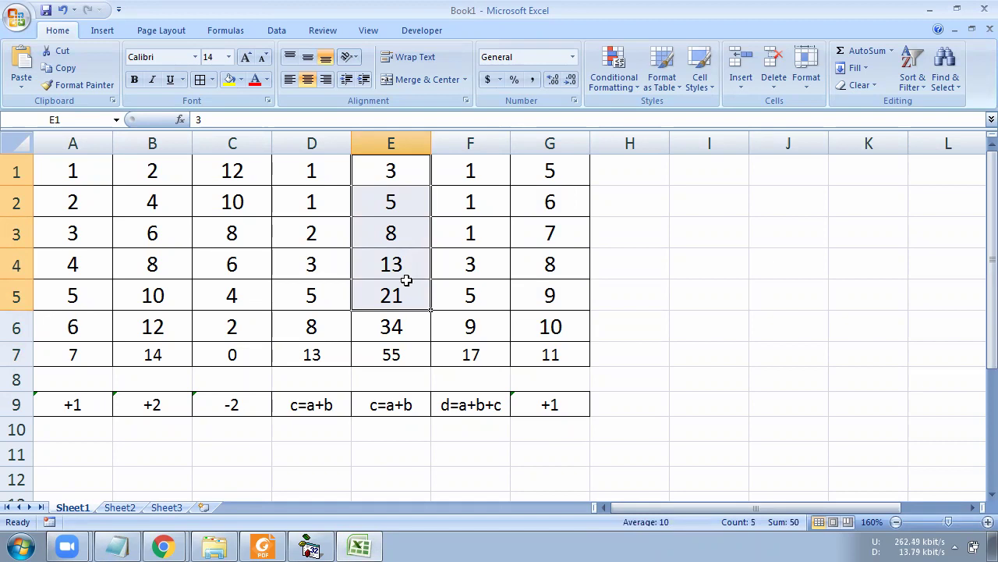
Step: Enter 50 in E11 and n=5 in D11
{"action": "left_click", "coordinate": [386, 450]}
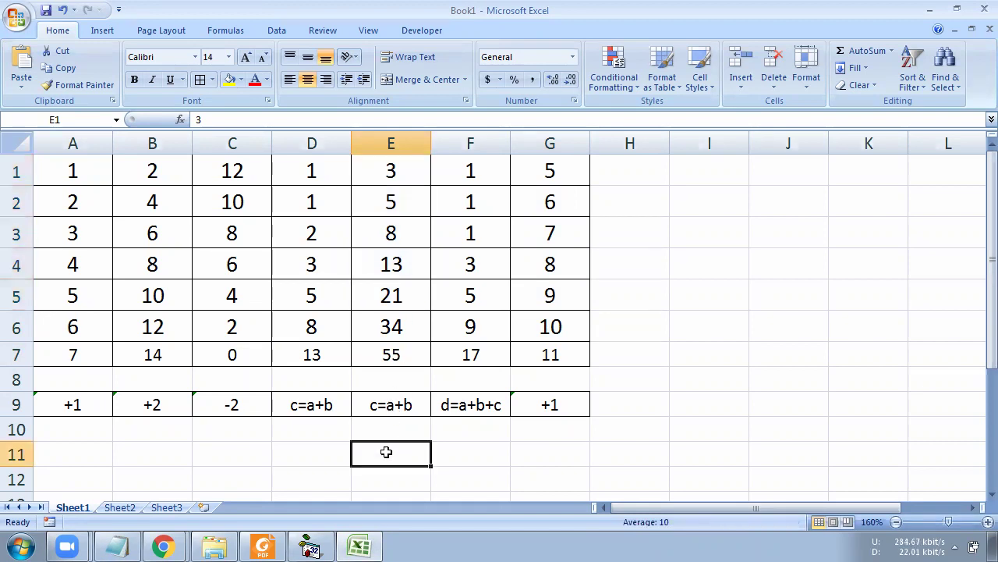
{"action": "type", "text": "50"}
{"action": "key", "text": "Return"}
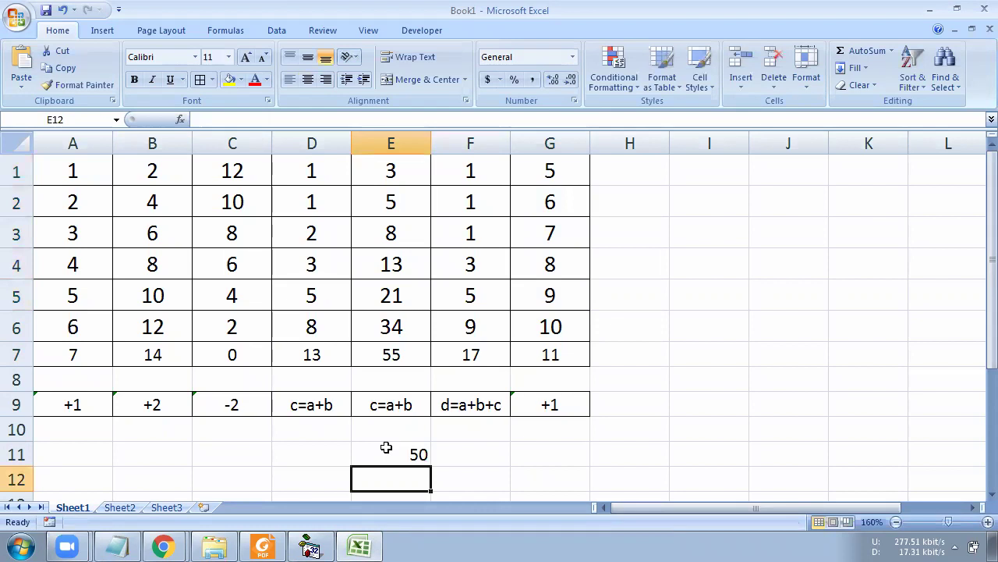
{"action": "left_click", "coordinate": [336, 450]}
{"action": "type", "text": "n=5"}
{"action": "key", "text": "Return"}
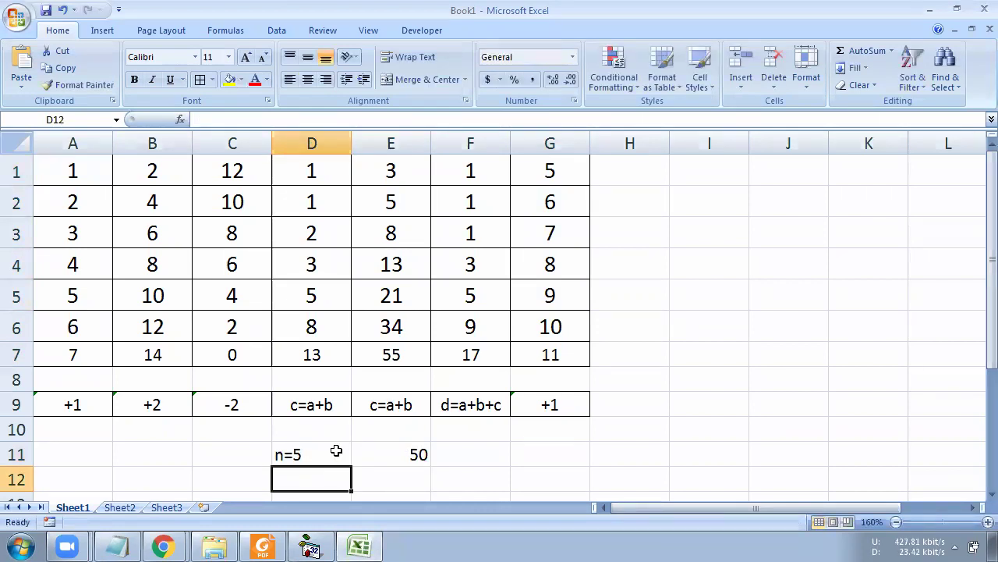
Step: Check the sums of the first four, six and seven elements in column E by selecting E1:E4, E1:E6 and E1:E7
{"action": "left_click_drag", "start_coordinate": [382, 177], "coordinate": [388, 327]}
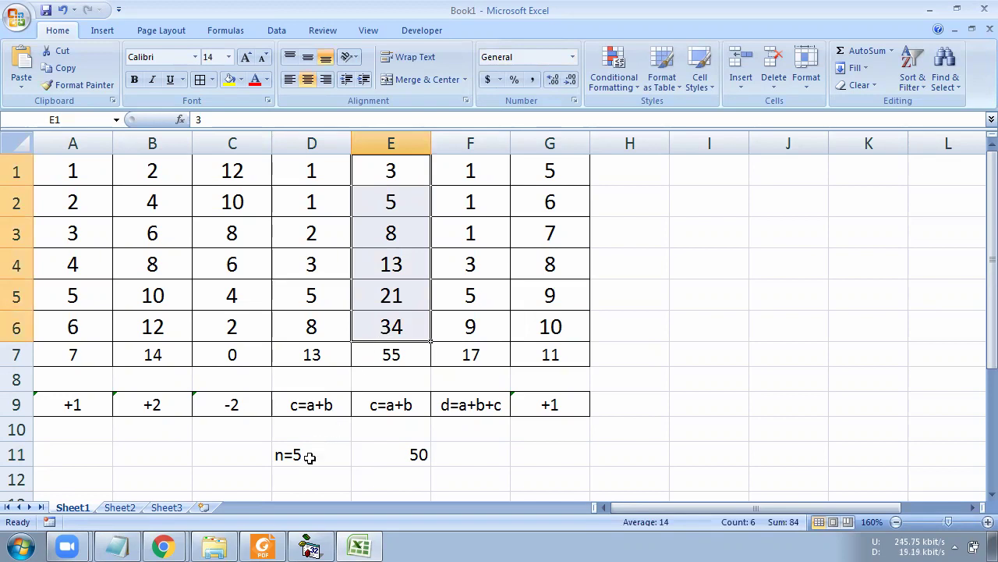
{"action": "left_click_drag", "start_coordinate": [395, 174], "coordinate": [397, 262]}
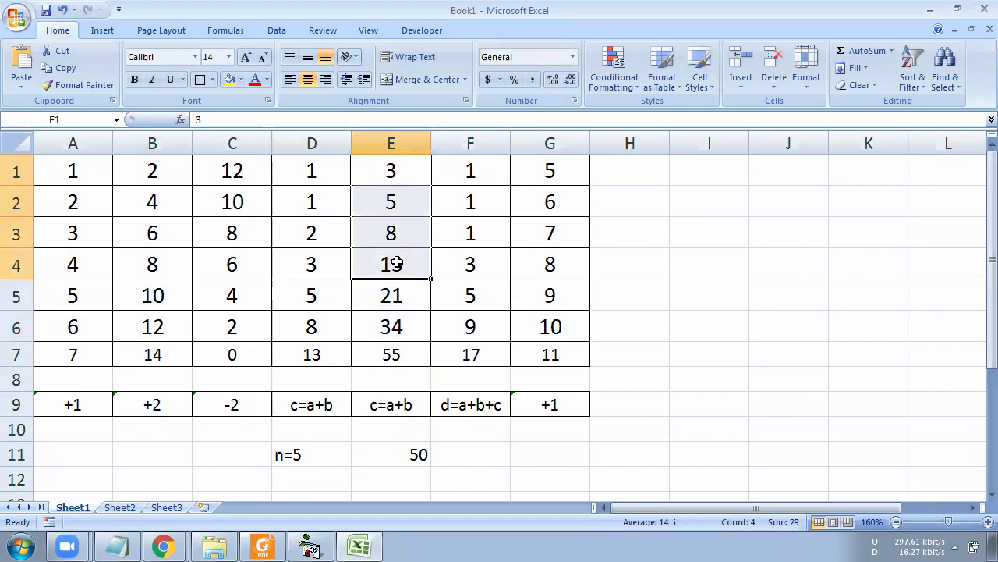
{"action": "left_click_drag", "start_coordinate": [405, 174], "coordinate": [390, 322]}
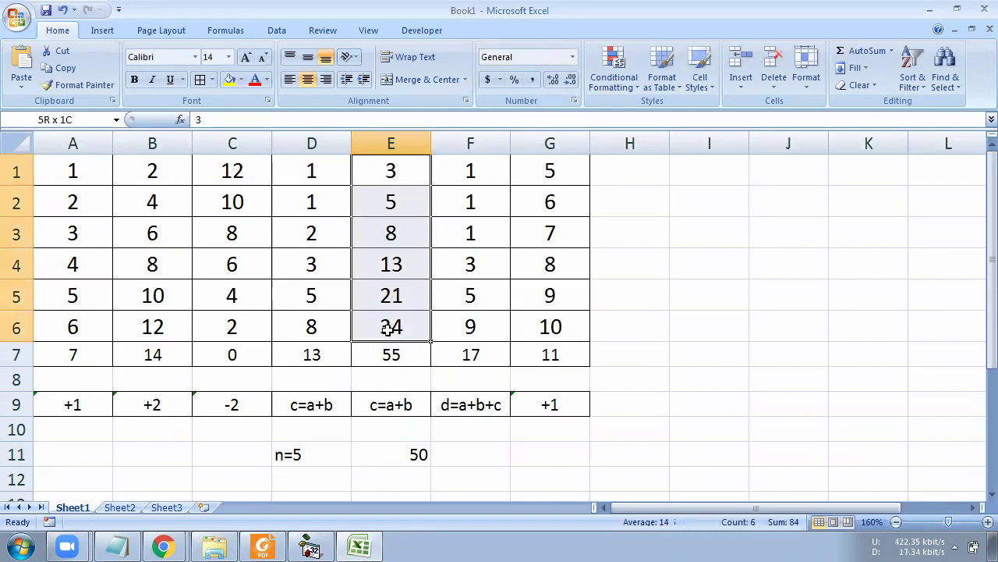
{"action": "left_click_drag", "start_coordinate": [397, 173], "coordinate": [395, 353]}
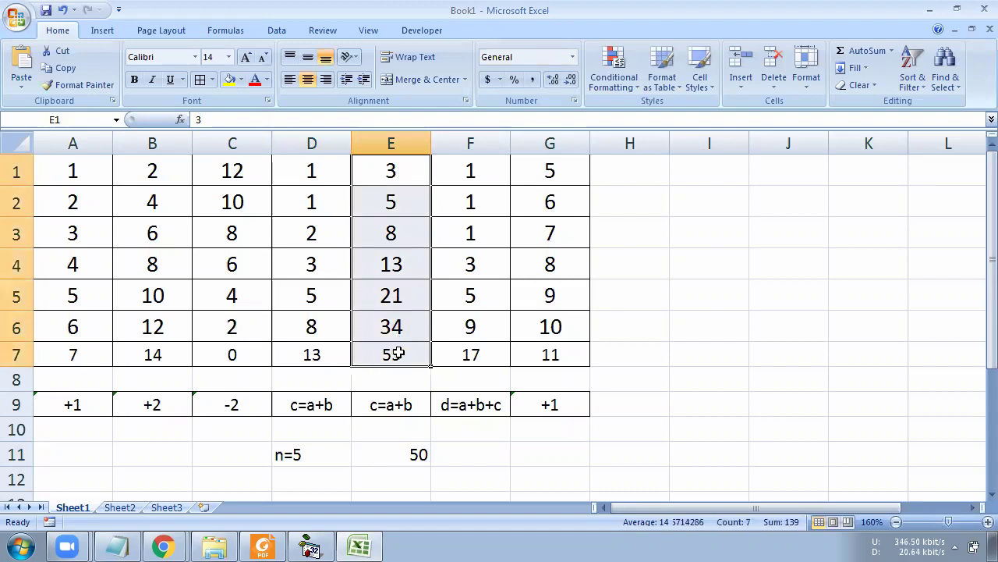
Step: Delete columns F and G with the d=a+b+c and +1 series from the sheet
{"action": "left_click_drag", "start_coordinate": [392, 170], "coordinate": [394, 347]}
{"action": "left_click", "coordinate": [486, 145]}
{"action": "left_click_drag", "start_coordinate": [486, 144], "coordinate": [535, 144]}
{"action": "right_click", "coordinate": [538, 145]}
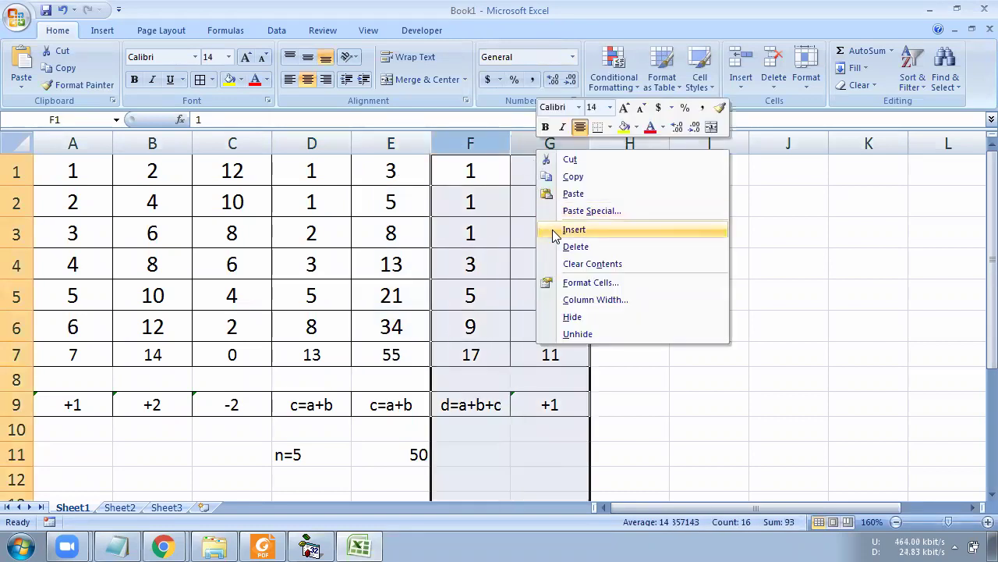
{"action": "left_click", "coordinate": [575, 246]}
Step: Delete columns A through D so that only the series starting with 3 and 5 is kept
{"action": "left_click_drag", "start_coordinate": [314, 144], "coordinate": [92, 145]}
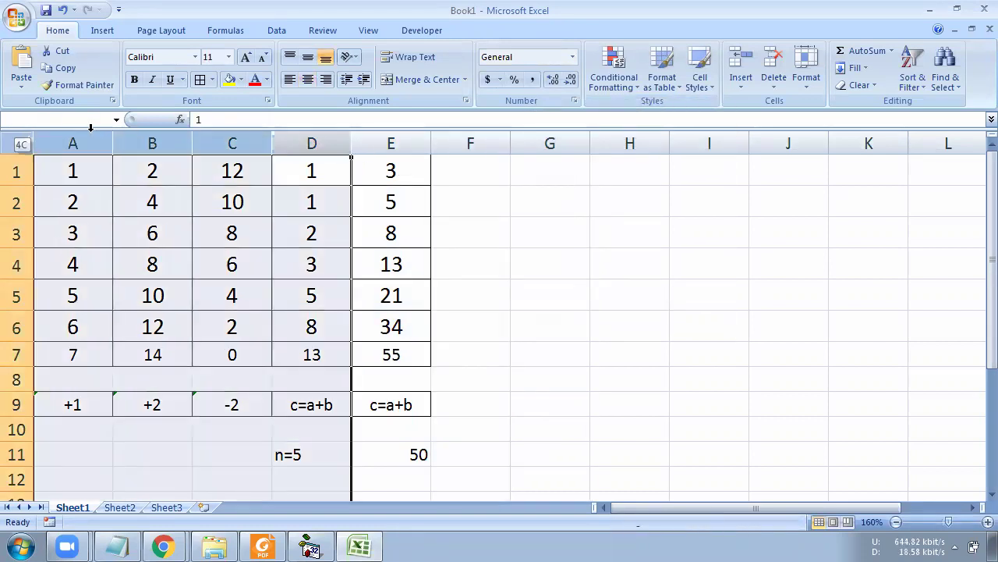
{"action": "right_click", "coordinate": [92, 147]}
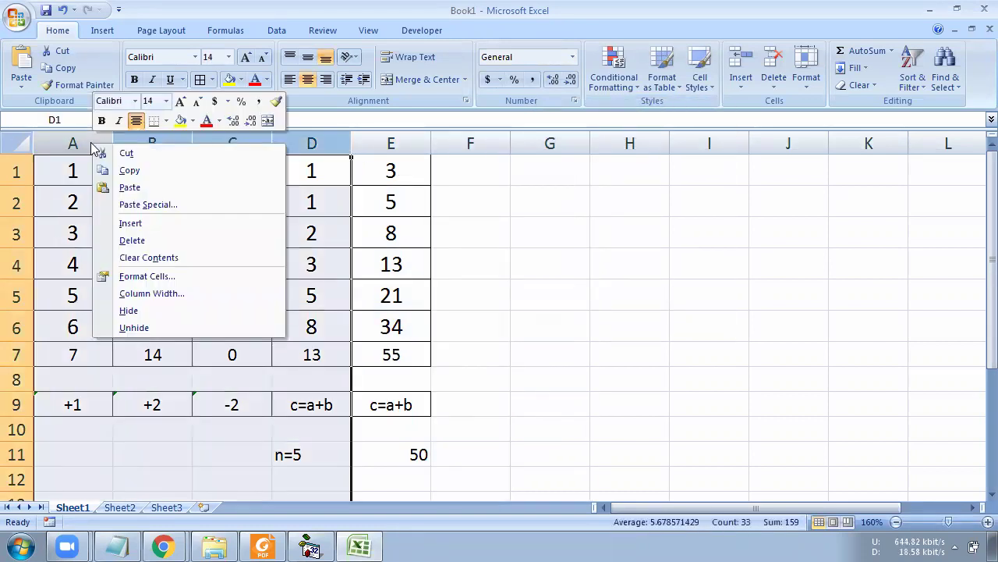
{"action": "left_click", "coordinate": [125, 239]}
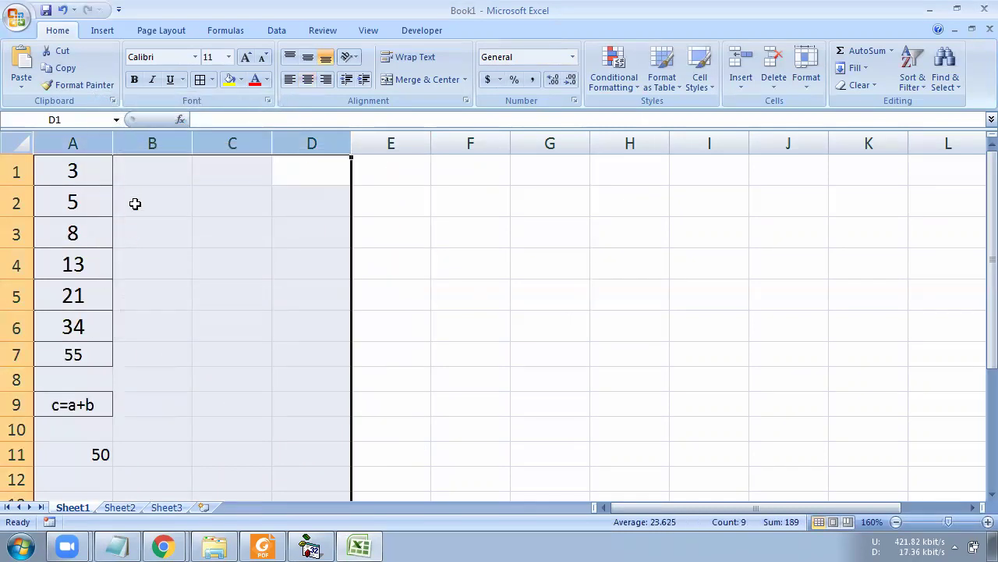
{"action": "left_click", "coordinate": [134, 203]}
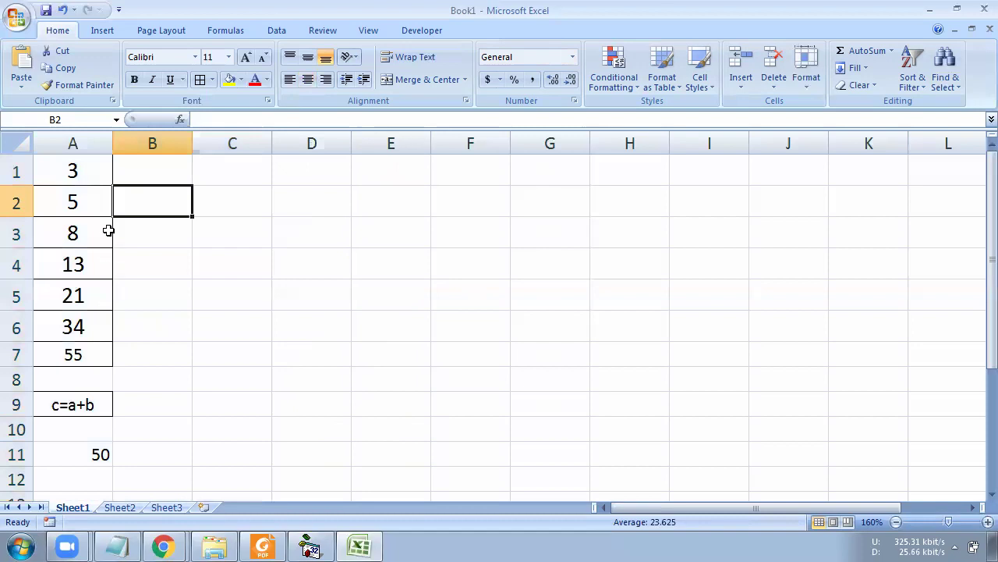
Step: Label the first two series elements s1 in B1 and s2 in B2
{"action": "left_click", "coordinate": [131, 167]}
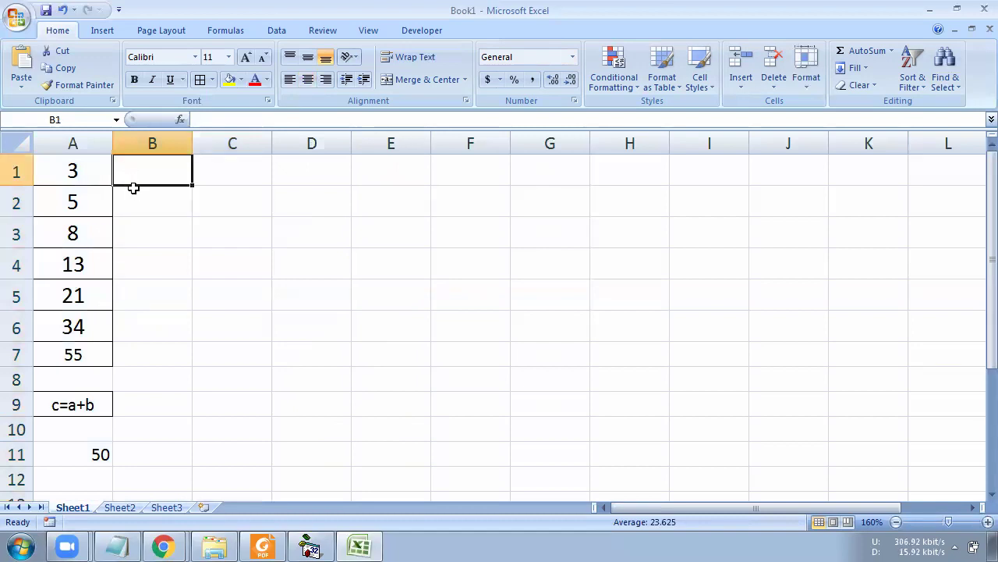
{"action": "type", "text": "s"}
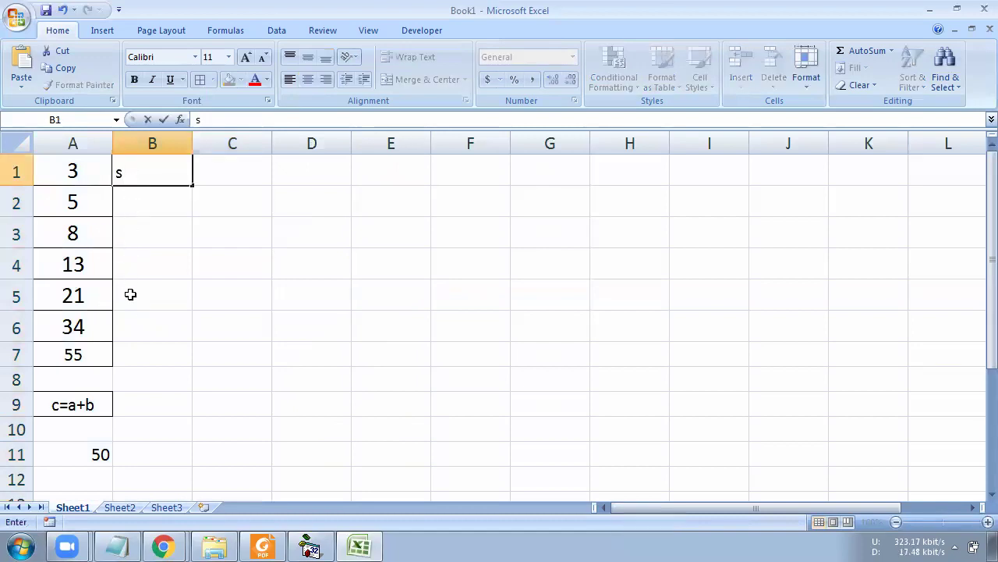
{"action": "type", "text": "1"}
{"action": "left_click", "coordinate": [136, 199]}
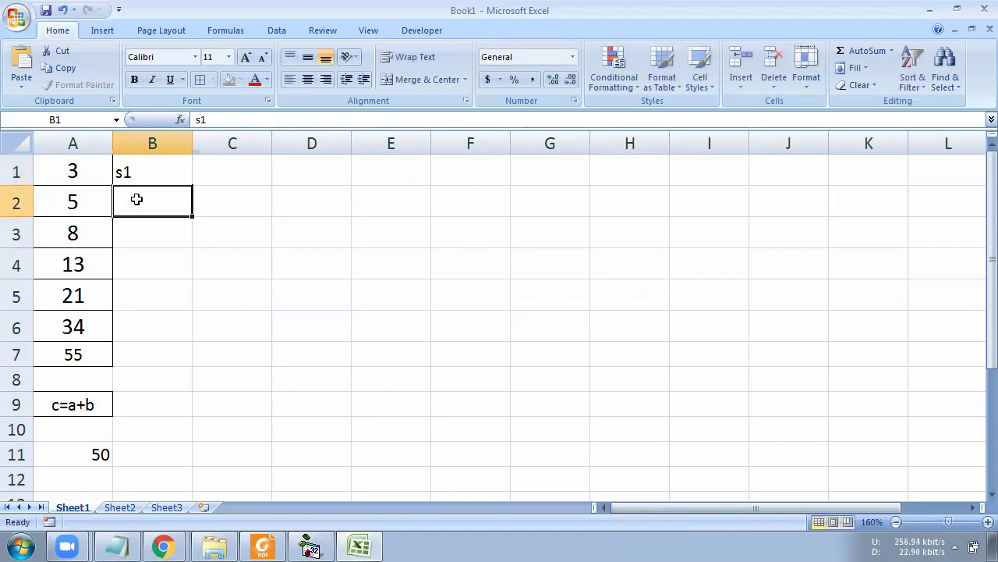
{"action": "type", "text": "s2"}
{"action": "left_click", "coordinate": [133, 257]}
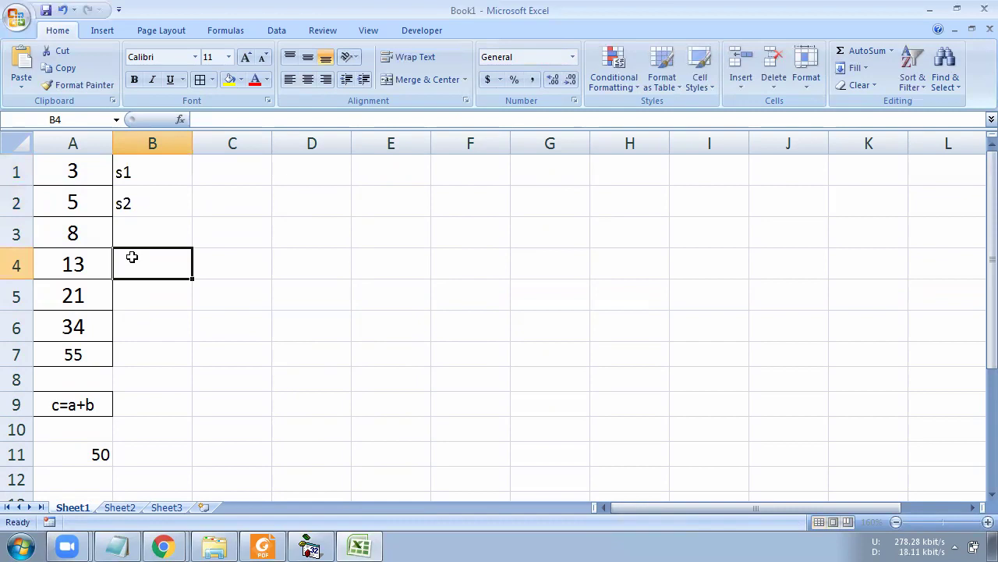
{"action": "left_click_drag", "start_coordinate": [132, 170], "coordinate": [152, 193]}
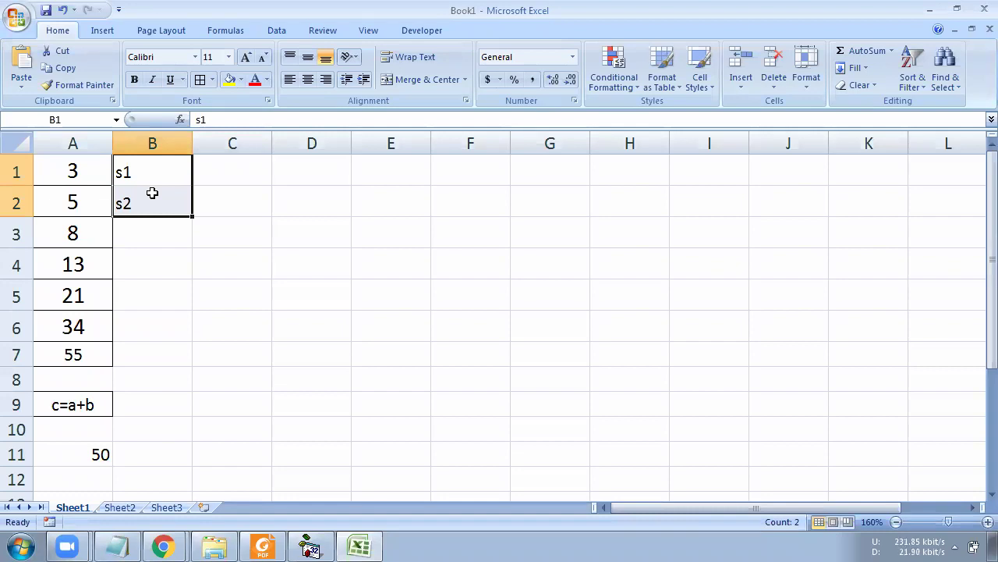
Step: Enter the example series 3, 70, 73 and 143 in cells D1:D4, checking the sum of D2:D3 for the last element
{"action": "left_click", "coordinate": [333, 167]}
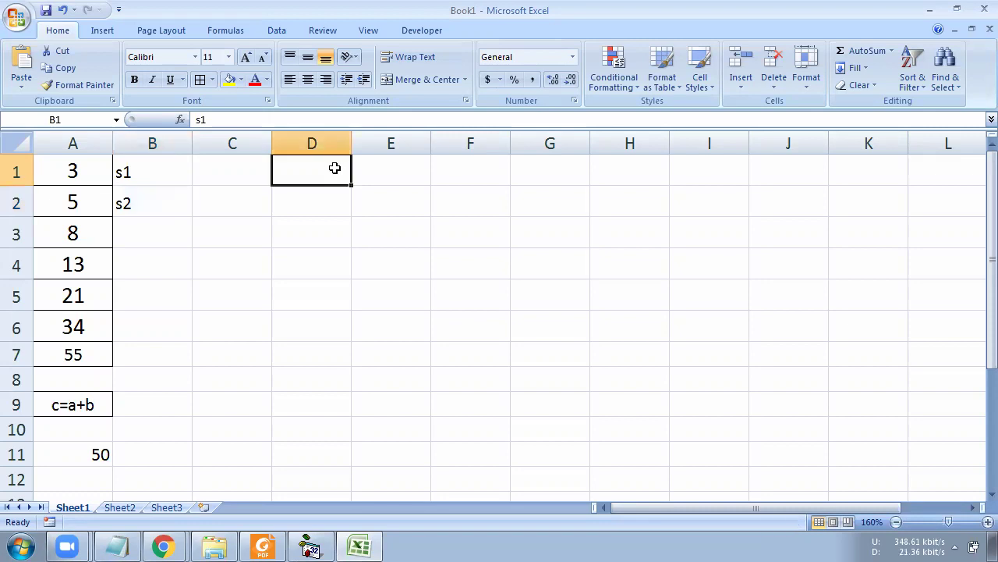
{"action": "type", "text": "3"}
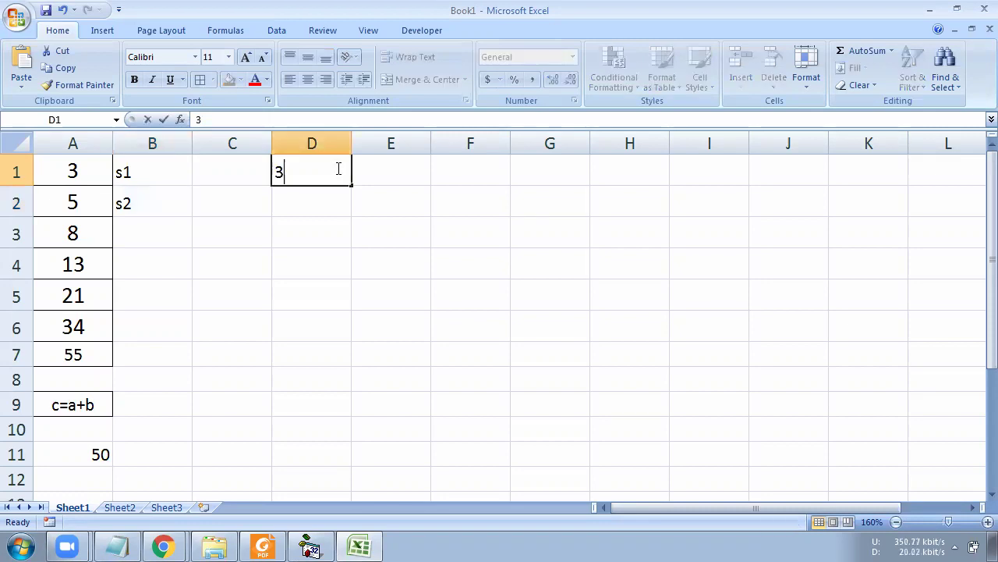
{"action": "left_click", "coordinate": [305, 201]}
{"action": "type", "text": "70"}
{"action": "left_click", "coordinate": [305, 224]}
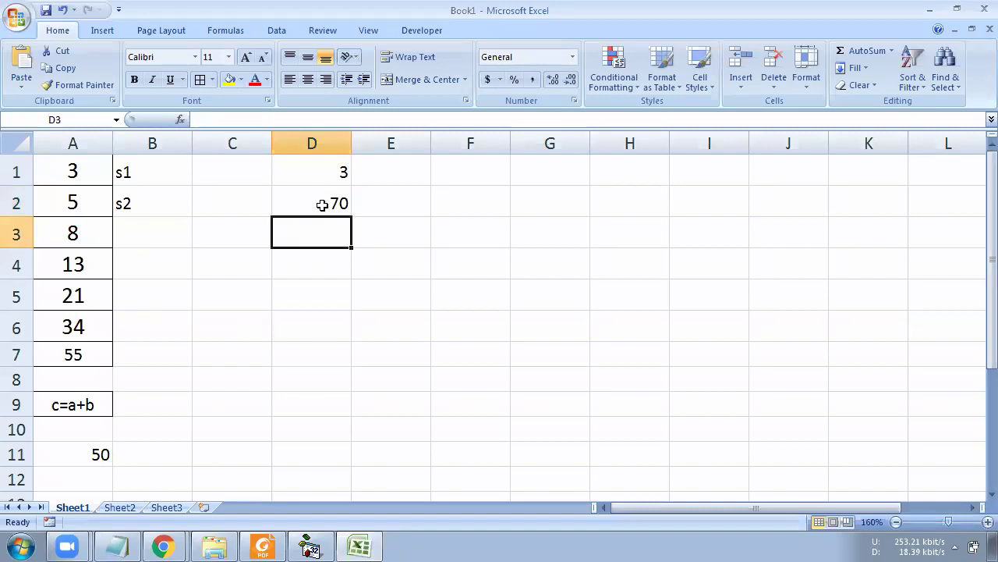
{"action": "type", "text": "73"}
{"action": "left_click", "coordinate": [322, 255]}
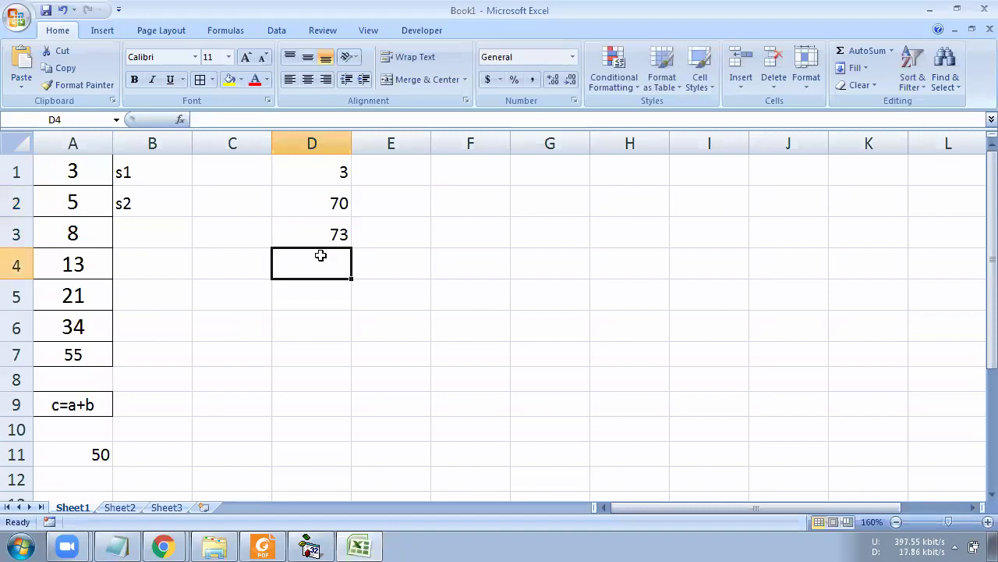
{"action": "left_click_drag", "start_coordinate": [328, 215], "coordinate": [330, 234]}
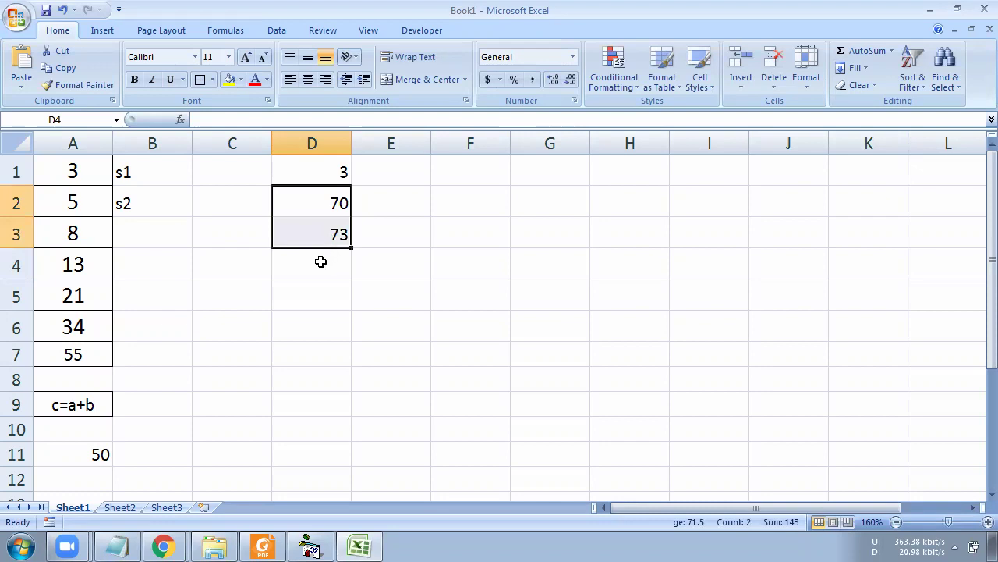
{"action": "left_click", "coordinate": [320, 260]}
{"action": "type", "text": "143"}
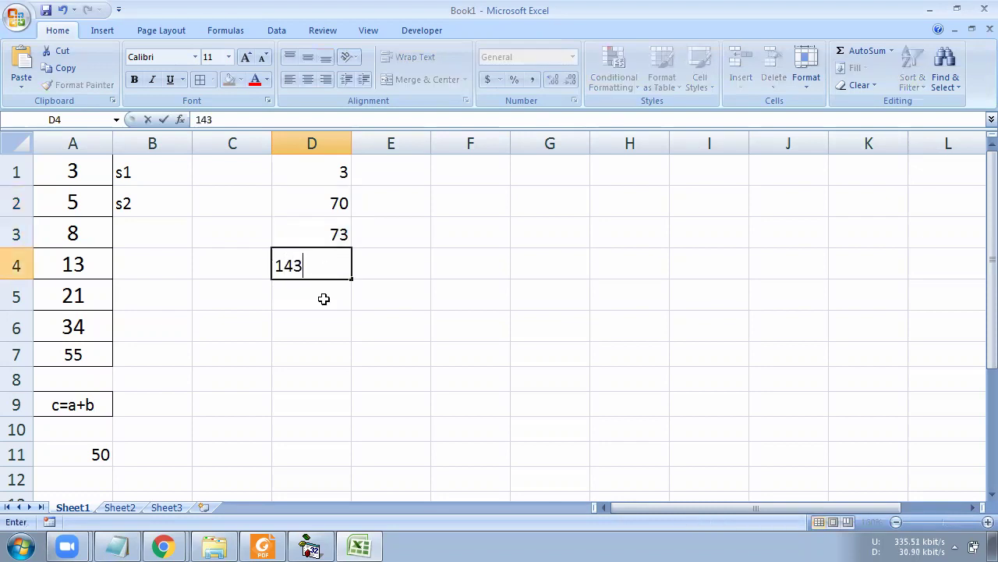
{"action": "left_click", "coordinate": [323, 296]}
Step: Check the example series and its first two elements, and clear the values from D1:D4
{"action": "left_click_drag", "start_coordinate": [328, 171], "coordinate": [328, 266]}
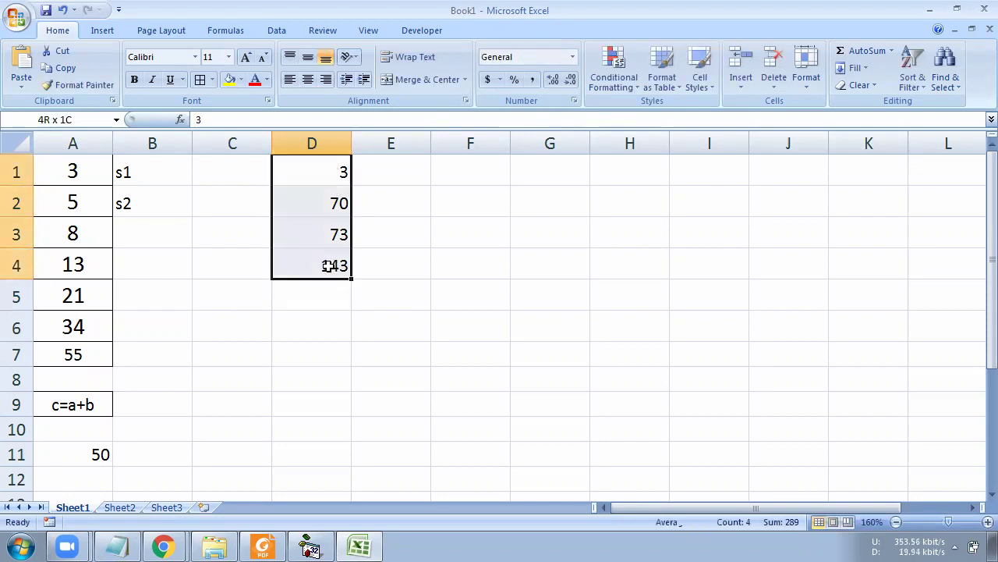
{"action": "left_click_drag", "start_coordinate": [334, 172], "coordinate": [334, 203]}
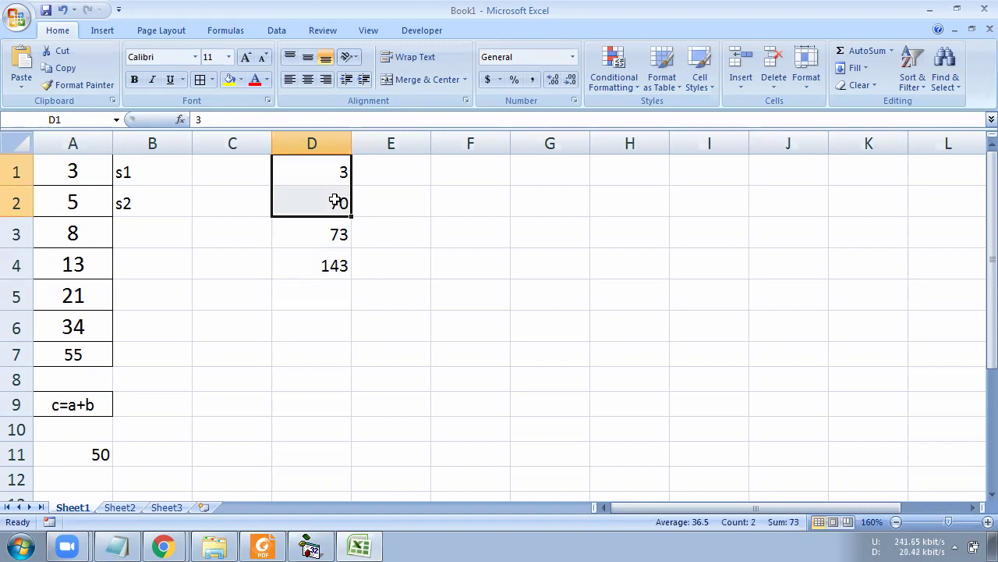
{"action": "left_click_drag", "start_coordinate": [331, 176], "coordinate": [337, 257]}
{"action": "key", "text": "Delete"}
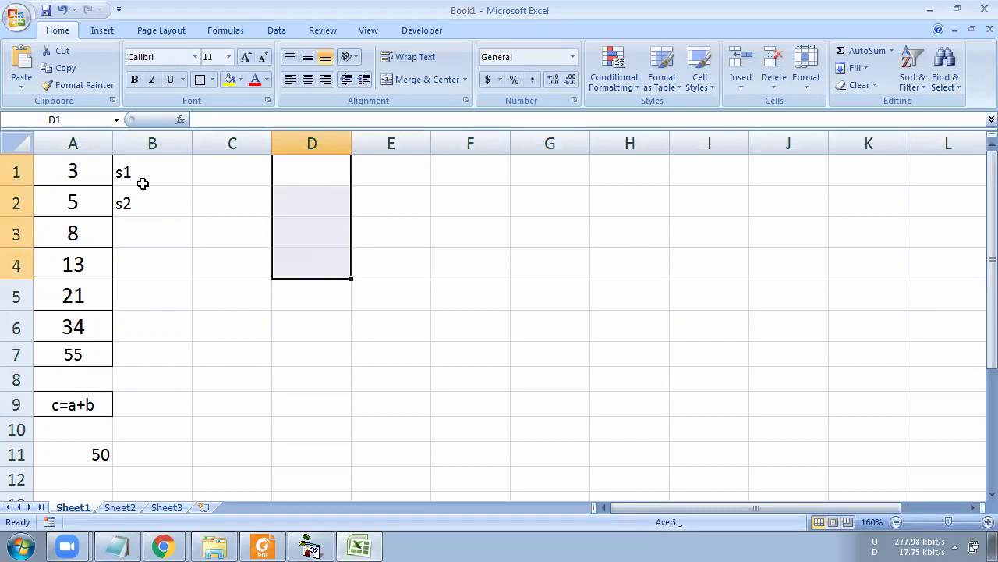
Step: Examine the s1 and s2 rows and each remaining series element in rows 3 to 7, both individually and as a block
{"action": "left_click", "coordinate": [139, 173]}
{"action": "left_click_drag", "start_coordinate": [82, 195], "coordinate": [127, 203]}
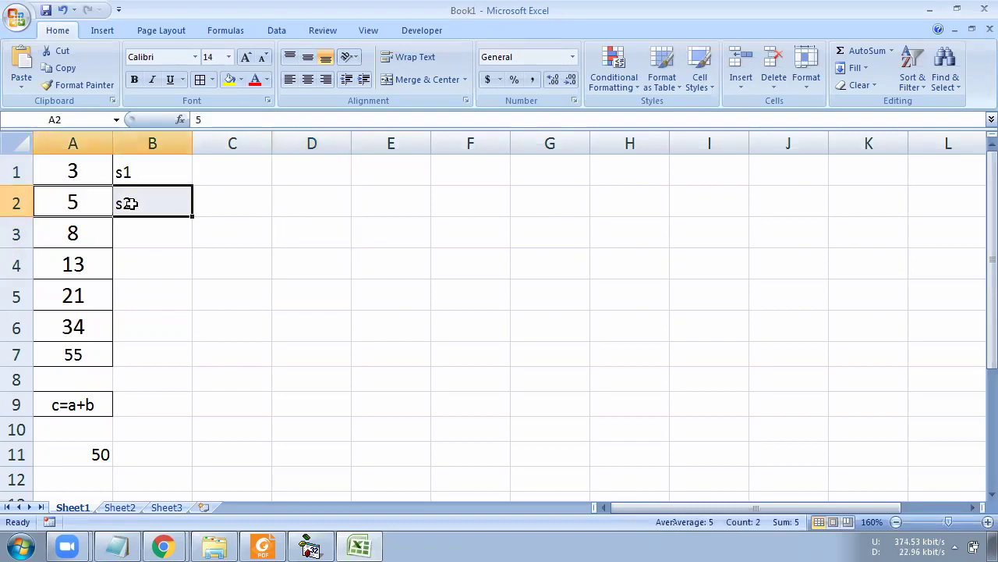
{"action": "left_click_drag", "start_coordinate": [80, 167], "coordinate": [139, 195]}
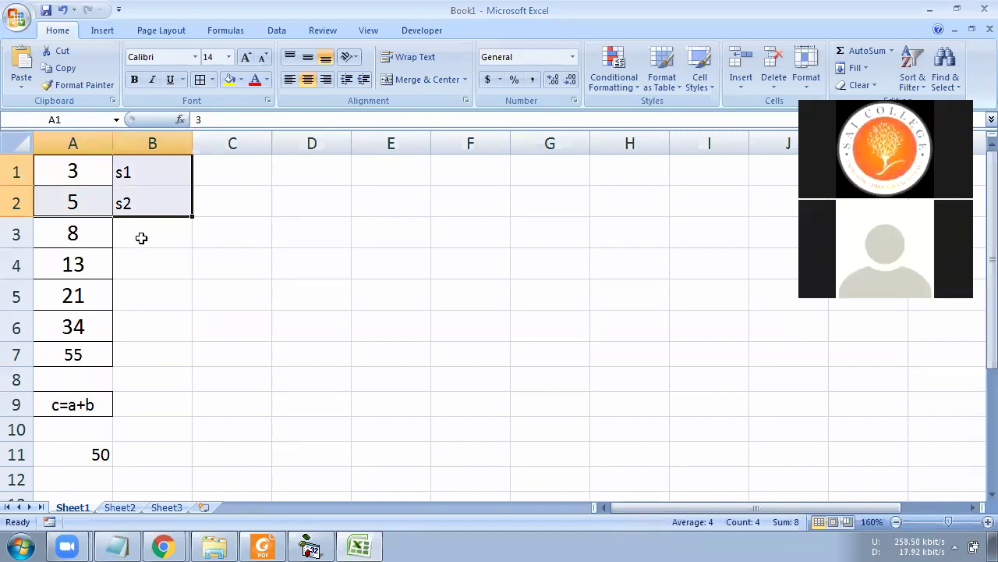
{"action": "left_click_drag", "start_coordinate": [69, 230], "coordinate": [152, 239]}
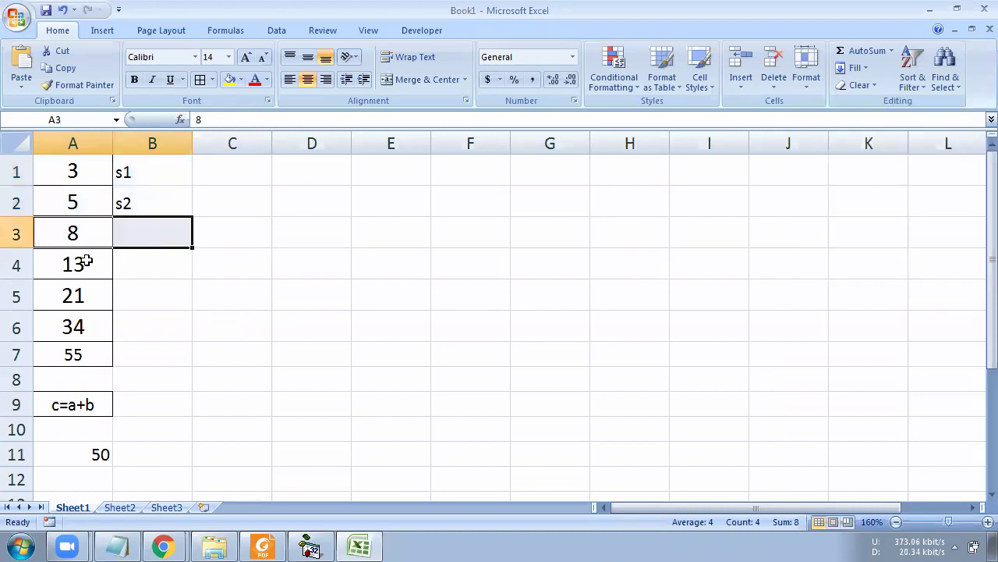
{"action": "left_click_drag", "start_coordinate": [85, 258], "coordinate": [145, 270]}
{"action": "left_click_drag", "start_coordinate": [87, 295], "coordinate": [128, 298]}
{"action": "left_click_drag", "start_coordinate": [82, 327], "coordinate": [129, 328]}
{"action": "left_click_drag", "start_coordinate": [78, 355], "coordinate": [116, 361]}
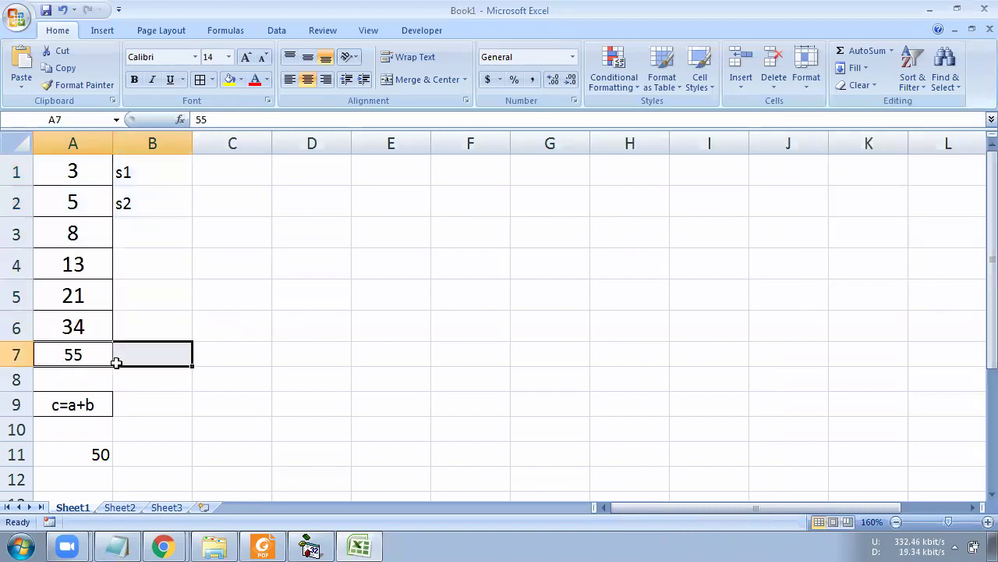
{"action": "left_click_drag", "start_coordinate": [76, 231], "coordinate": [138, 354]}
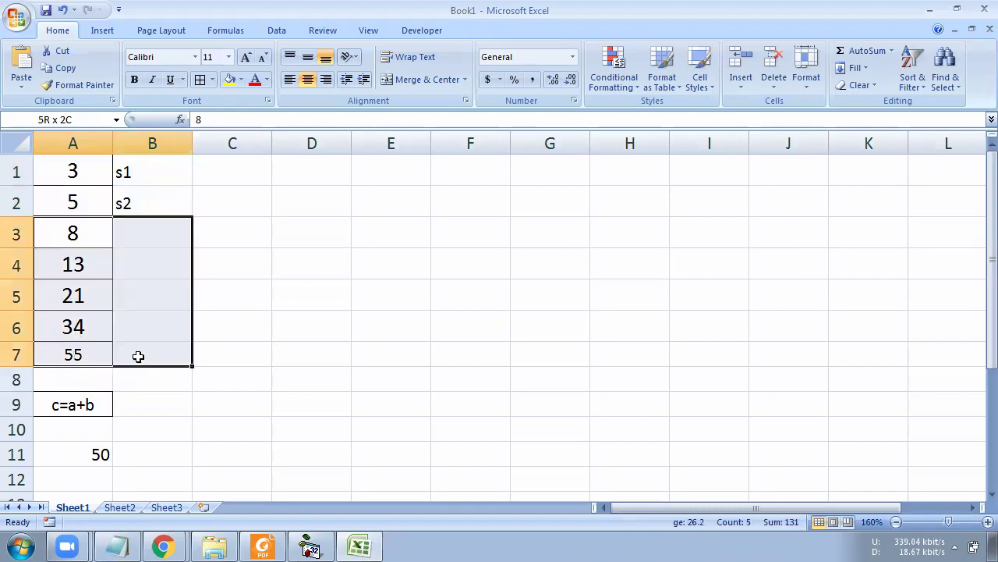
{"action": "left_click_drag", "start_coordinate": [62, 160], "coordinate": [141, 347]}
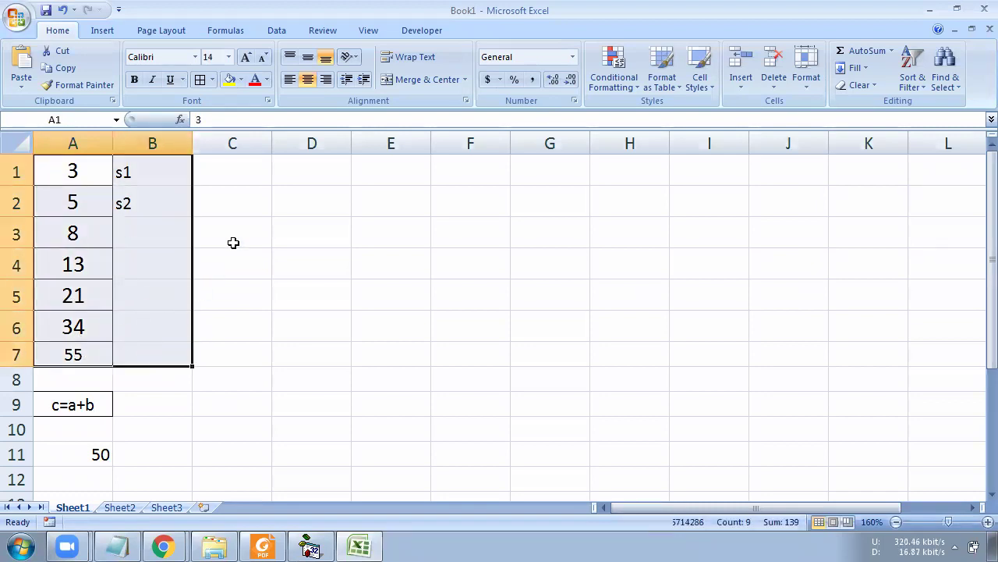
Step: Enter n-2 in C1 and point out the c=a+b rule in A9
{"action": "left_click", "coordinate": [245, 169]}
{"action": "type", "text": "n-2"}
{"action": "key", "text": "Return"}
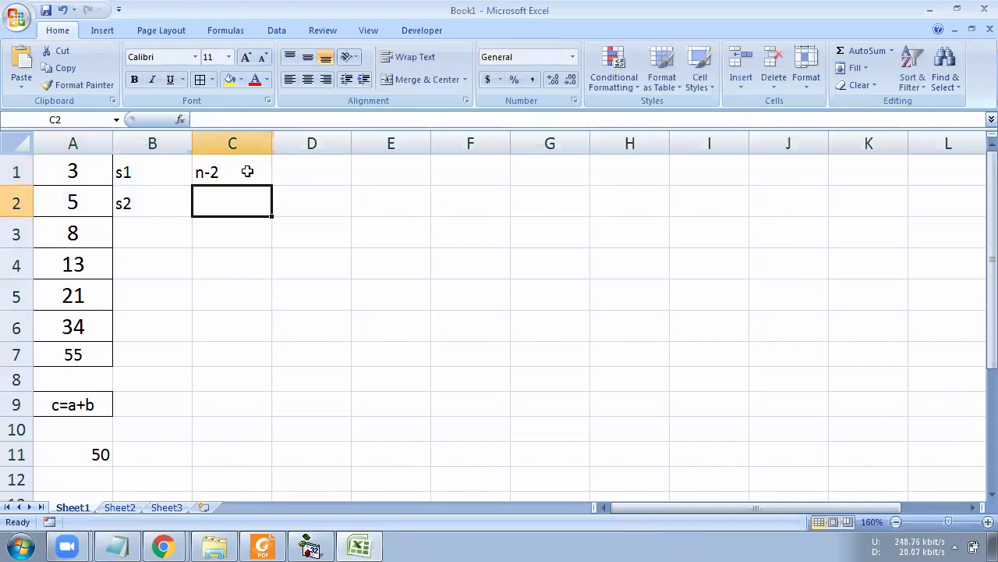
{"action": "left_click", "coordinate": [247, 172]}
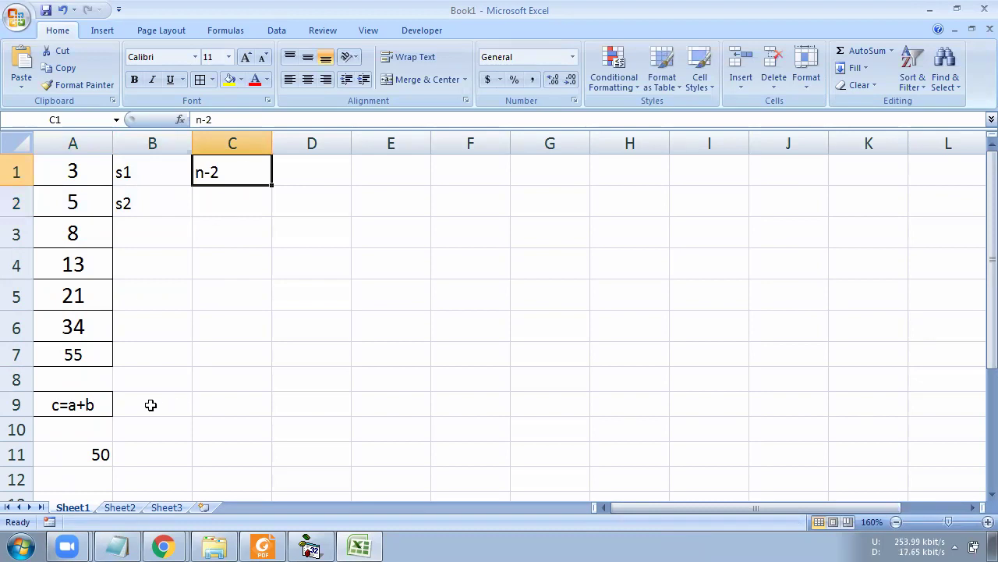
{"action": "left_click", "coordinate": [101, 401]}
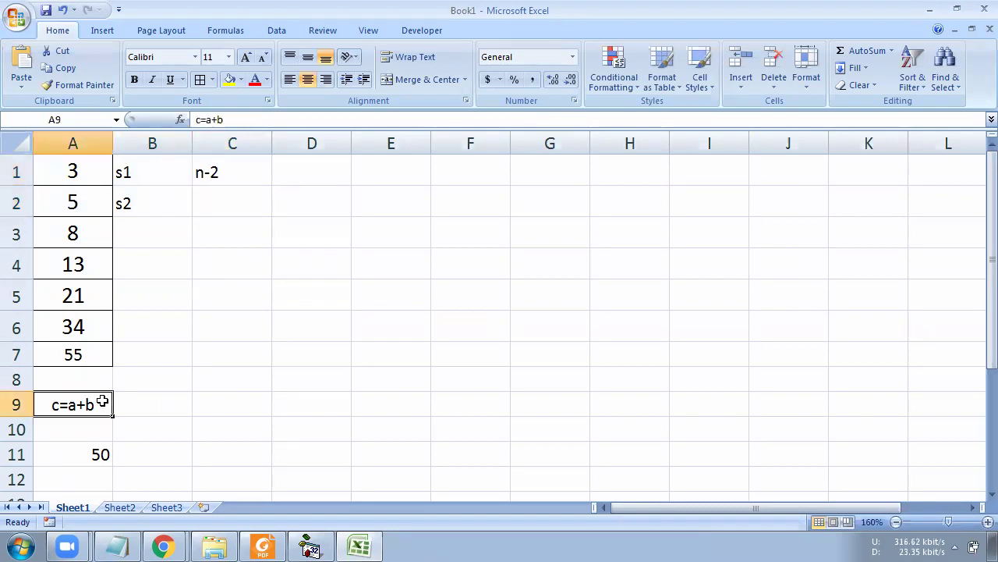
Step: Switch to Visual Basic and delete all existing code from Form1's code module
{"action": "left_click", "coordinate": [310, 546]}
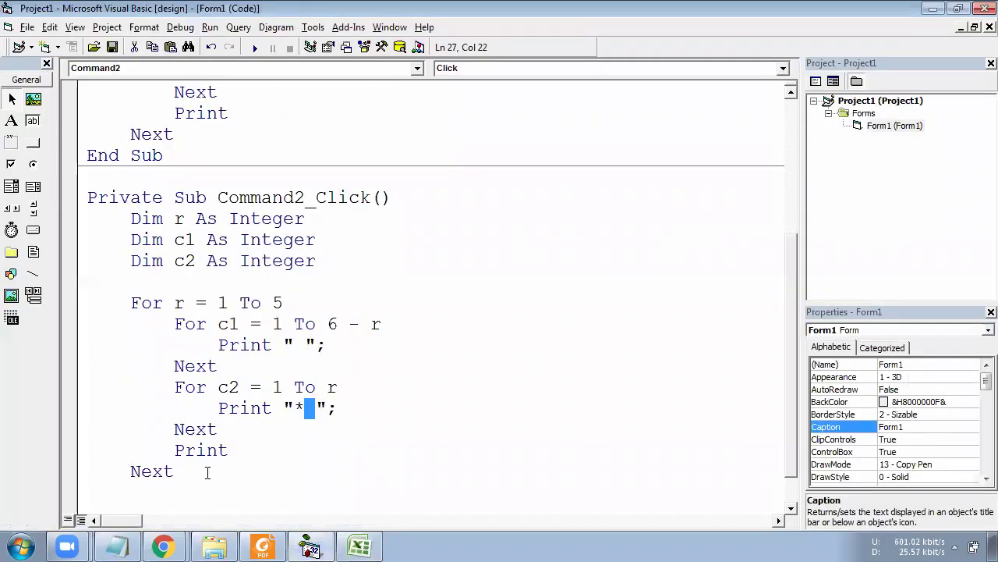
{"action": "key", "text": "ctrl+a"}
{"action": "key", "text": "Delete"}
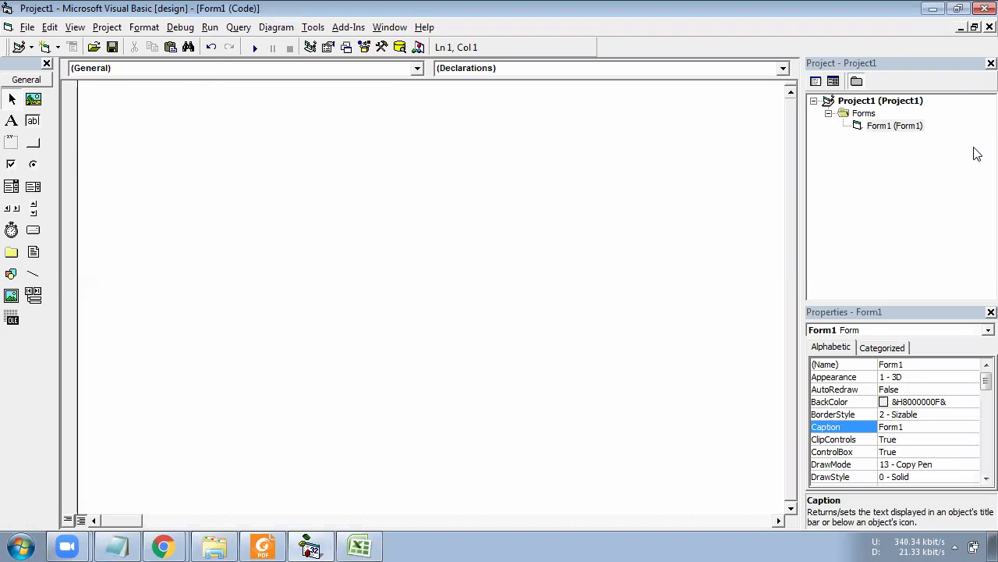
Step: Remove the P8 button from Form1 and set the P7 button's caption to Sum
{"action": "left_click", "coordinate": [893, 127]}
{"action": "double_click", "coordinate": [893, 128]}
{"action": "left_click", "coordinate": [674, 240]}
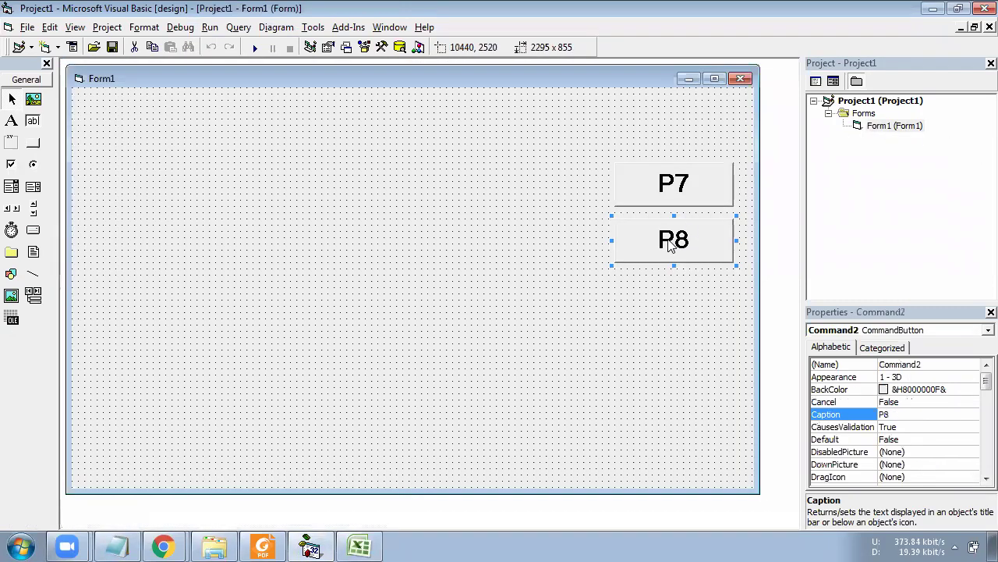
{"action": "key", "text": "Delete"}
{"action": "left_click", "coordinate": [676, 183]}
{"action": "double_click", "coordinate": [890, 414]}
{"action": "type", "text": "Sum"}
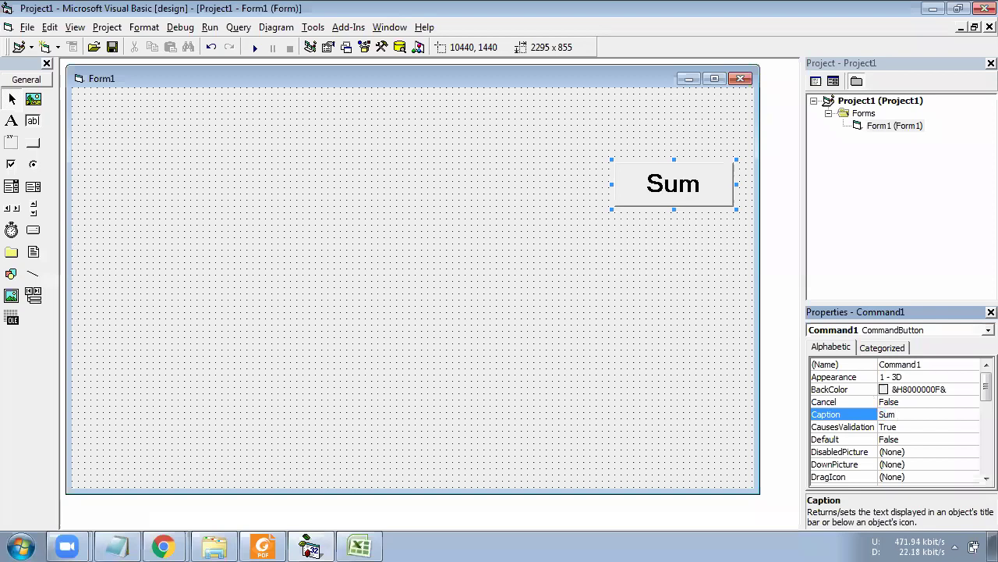
Step: Open the Sum button's click procedure and declare a, b and c as Integer
{"action": "double_click", "coordinate": [684, 189]}
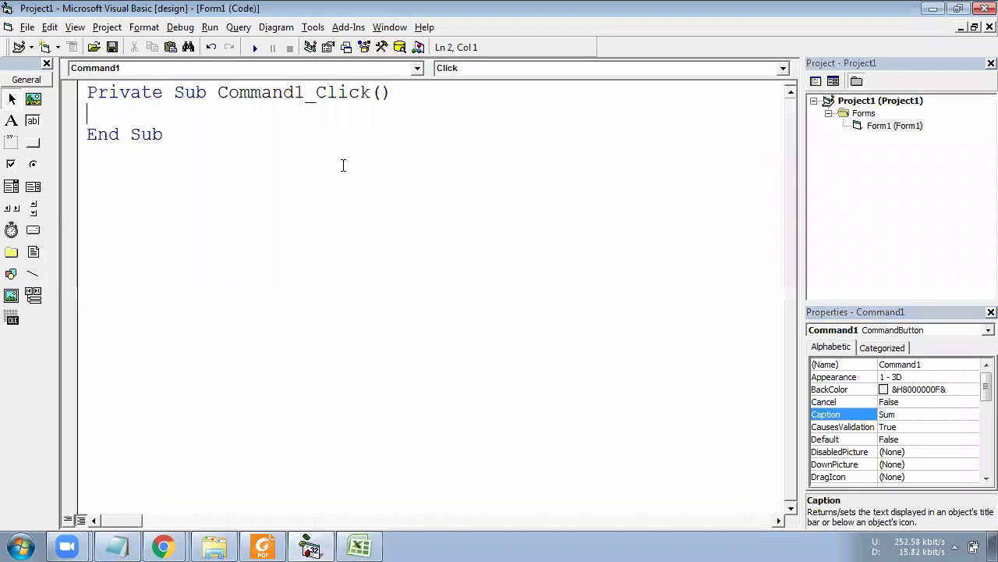
{"action": "type", "text": "dim "}
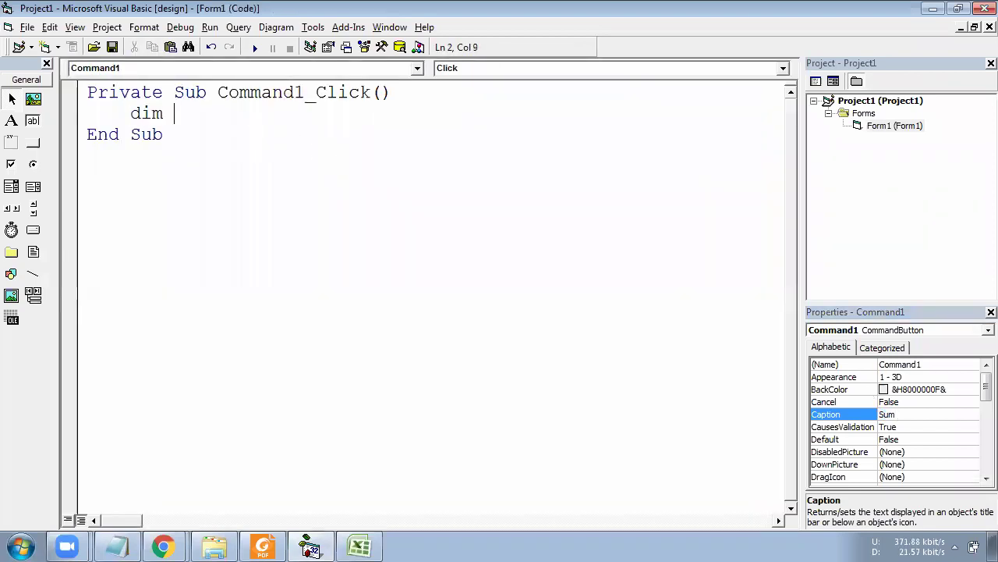
{"action": "type", "text": "a as Integer"}
{"action": "key", "text": "Return"}
{"action": "type", "text": "dim b as in"}
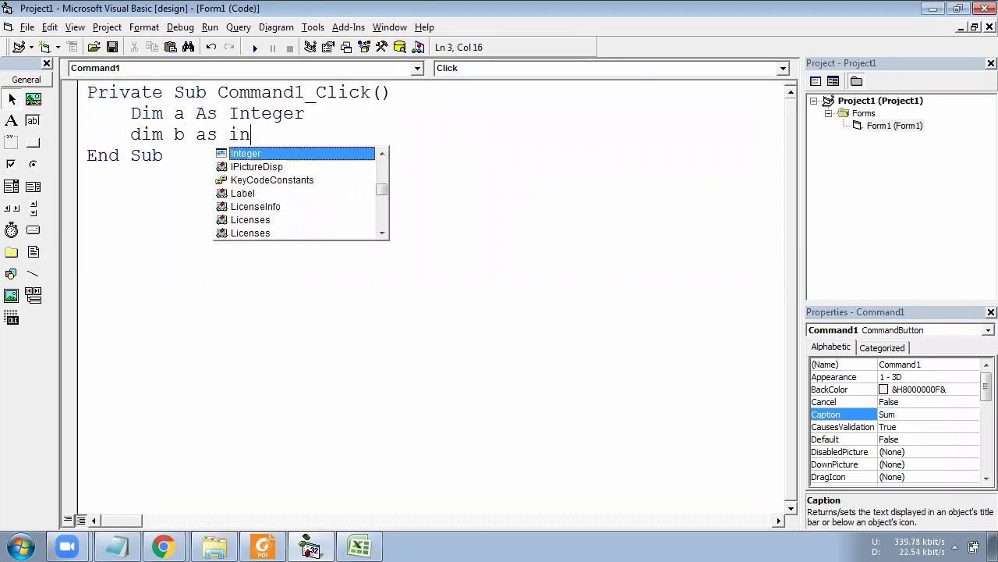
{"action": "key", "text": "Return"}
{"action": "type", "text": "dim c as in"}
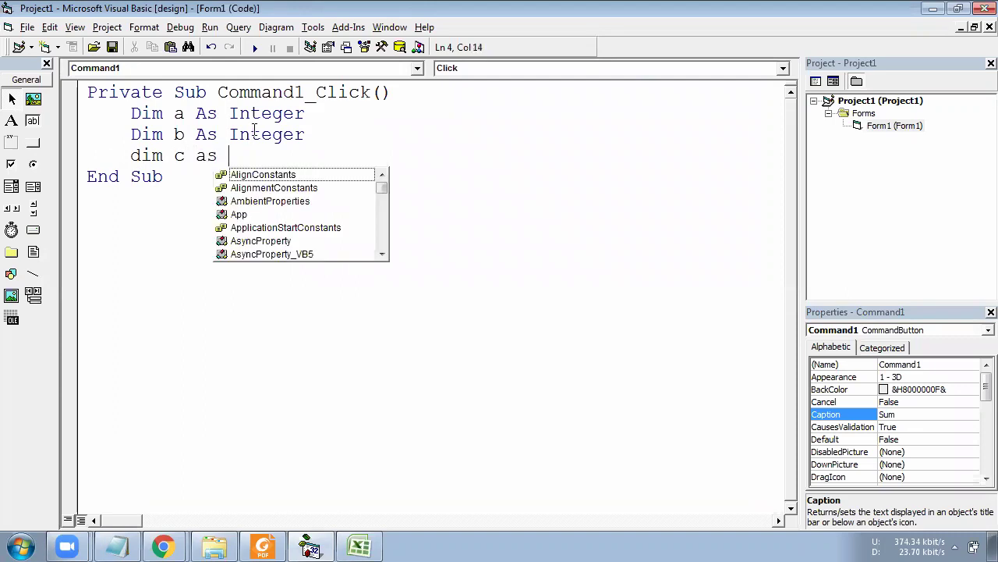
{"action": "key", "text": "Return"}
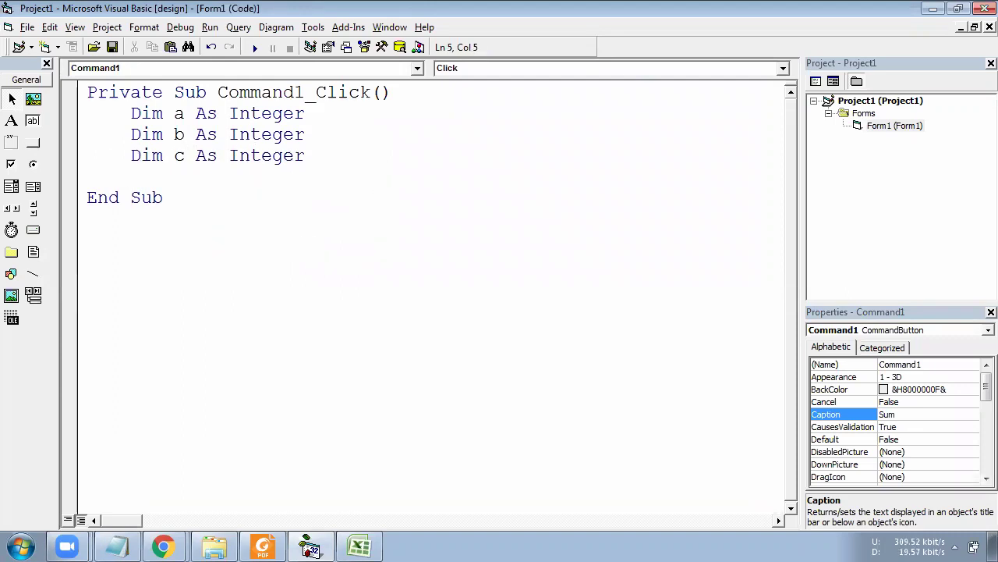
Step: Assign 3 to a and 5 to b, and add Print statements for both variables
{"action": "type", "text": "a = 3"}
{"action": "key", "text": "Return"}
{"action": "type", "text": "b = "}
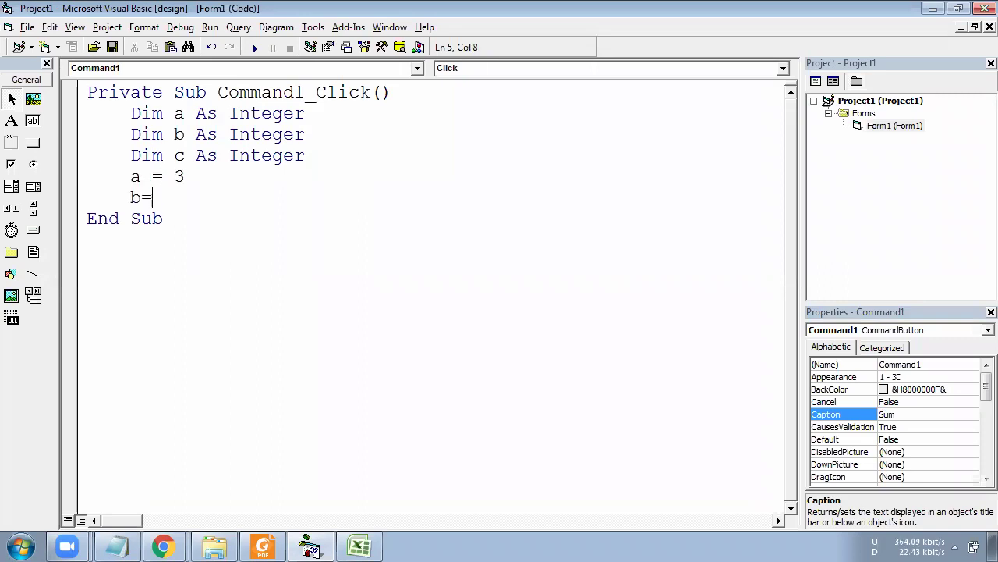
{"action": "type", "text": "5"}
{"action": "key", "text": "Return"}
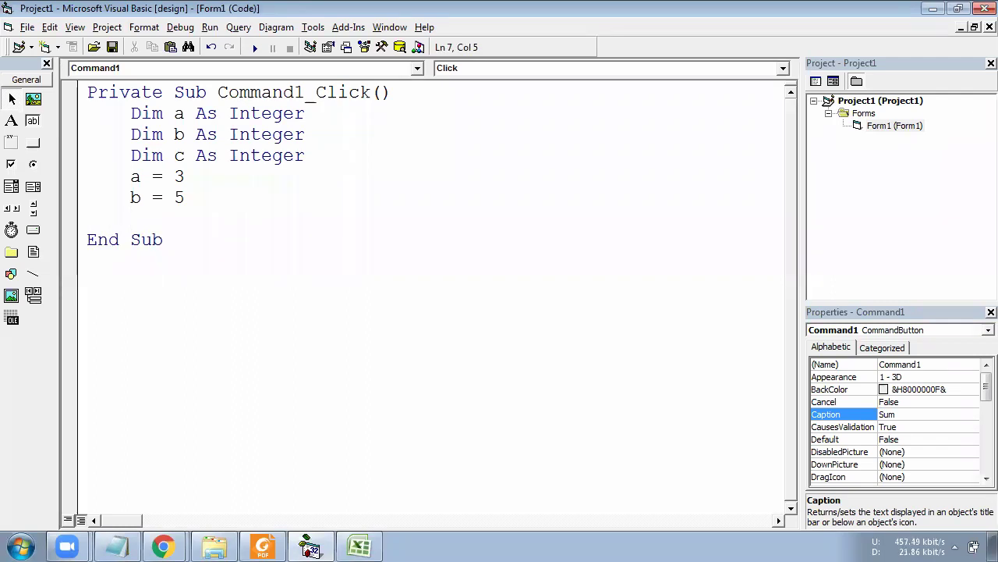
{"action": "type", "text": "p"}
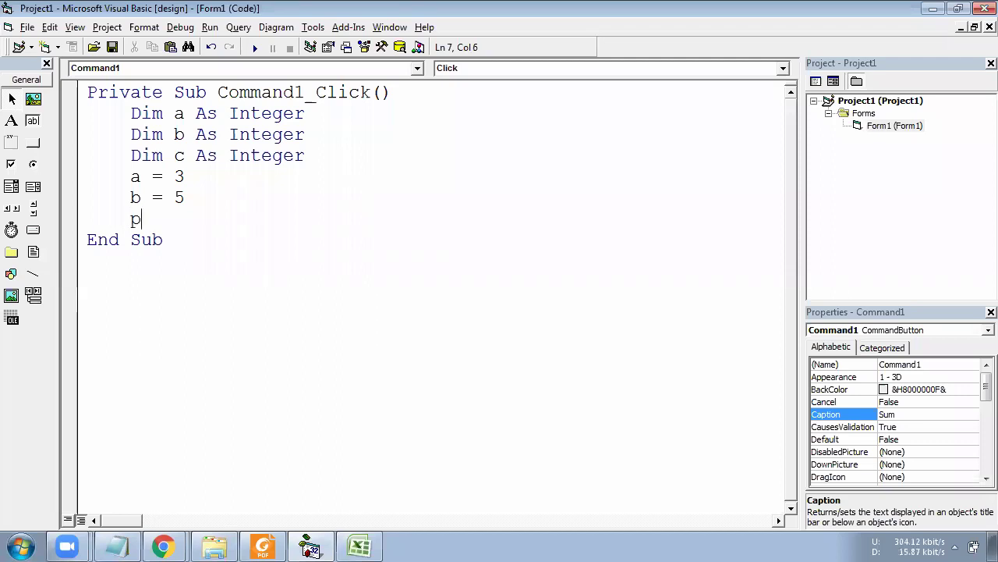
{"action": "type", "text": "rint a"}
{"action": "key", "text": "Return"}
{"action": "type", "text": "print b"}
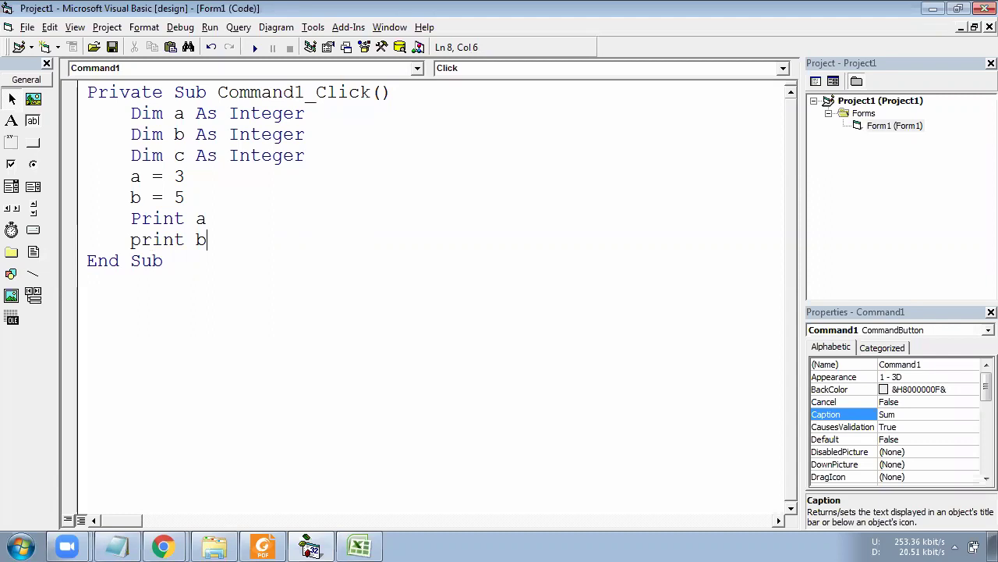
{"action": "key", "text": "Return"}
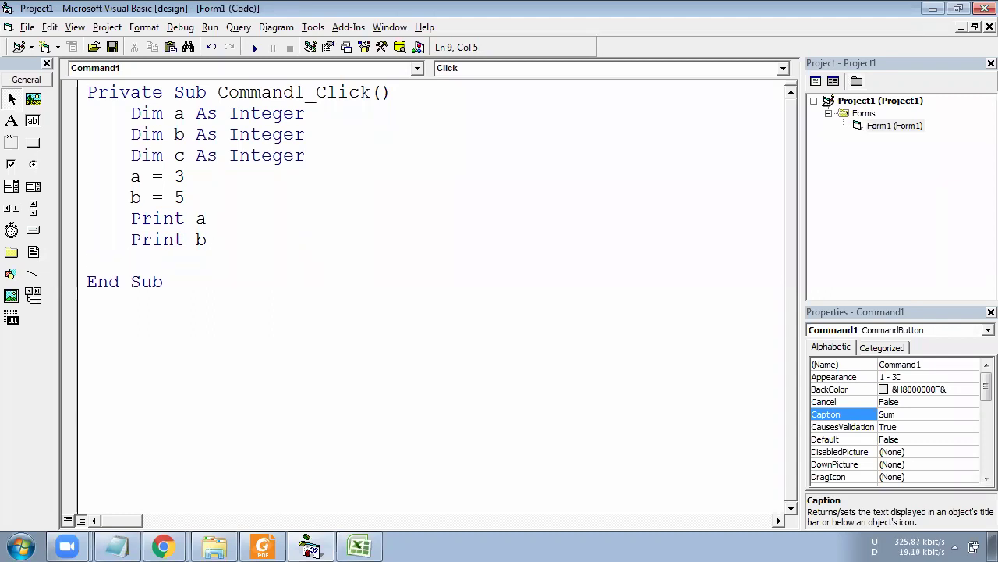
Step: Add an InputBox statement with the prompt "Enter n :" below the Print lines
{"action": "type", "text": "nputbox \""}
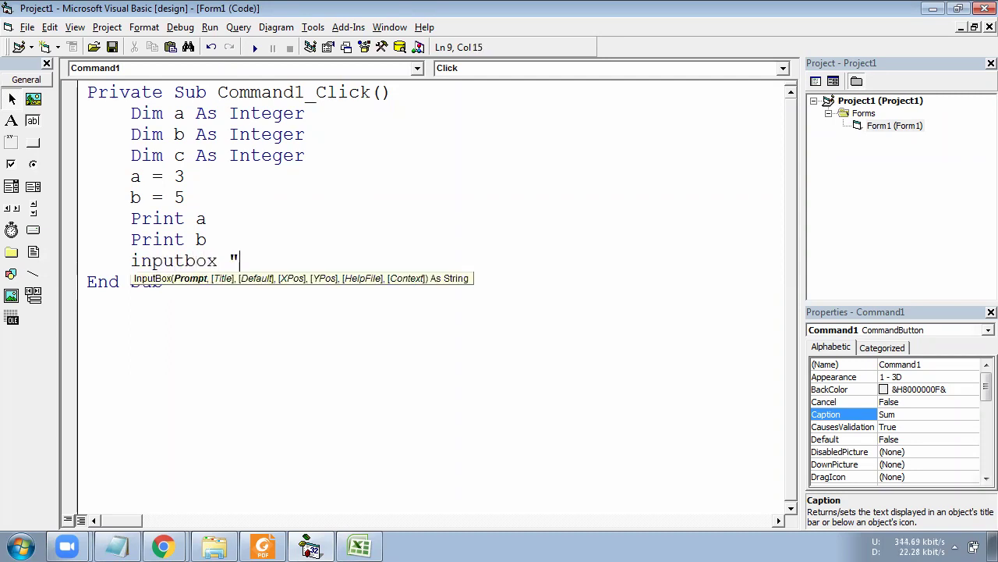
{"action": "key", "text": "BackSpace"}
{"action": "type", "text": "\"Enter no of ter"}
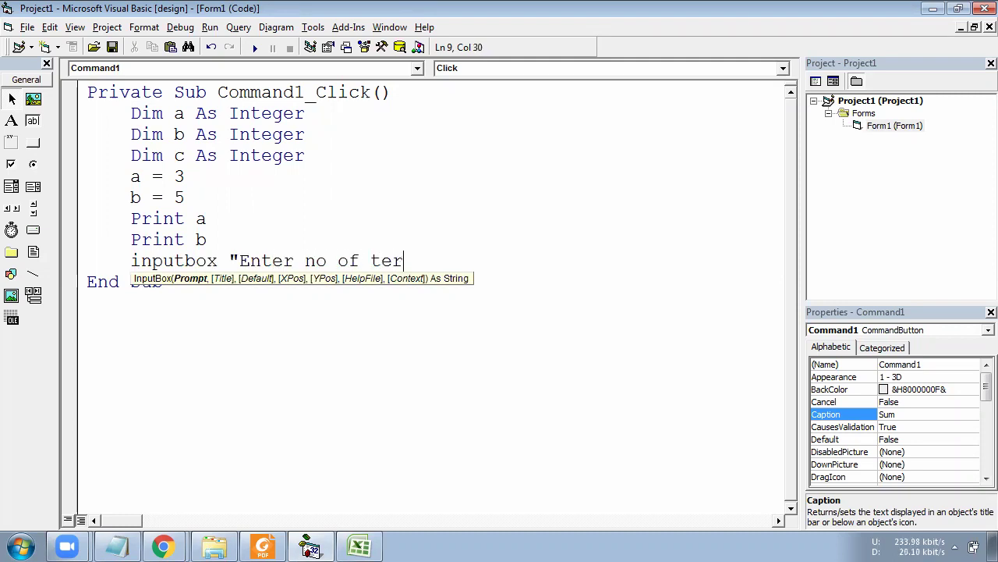
{"action": "type", "text": "m"}
{"action": "key", "text": "BackSpace"}
{"action": "key", "text": "BackSpace"}
{"action": "key", "text": "BackSpace"}
{"action": "key", "text": "BackSpace"}
{"action": "key", "text": "BackSpace"}
{"action": "key", "text": "BackSpace"}
{"action": "key", "text": "BackSpace"}
{"action": "key", "text": "BackSpace"}
{"action": "key", "text": "BackSpace"}
{"action": "type", "text": ":\""}
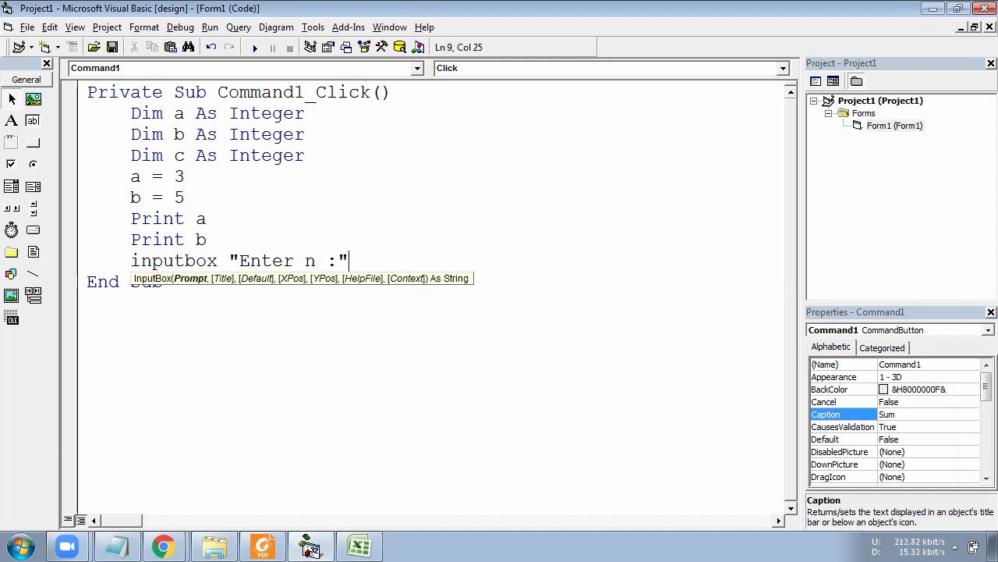
{"action": "key", "text": "Return"}
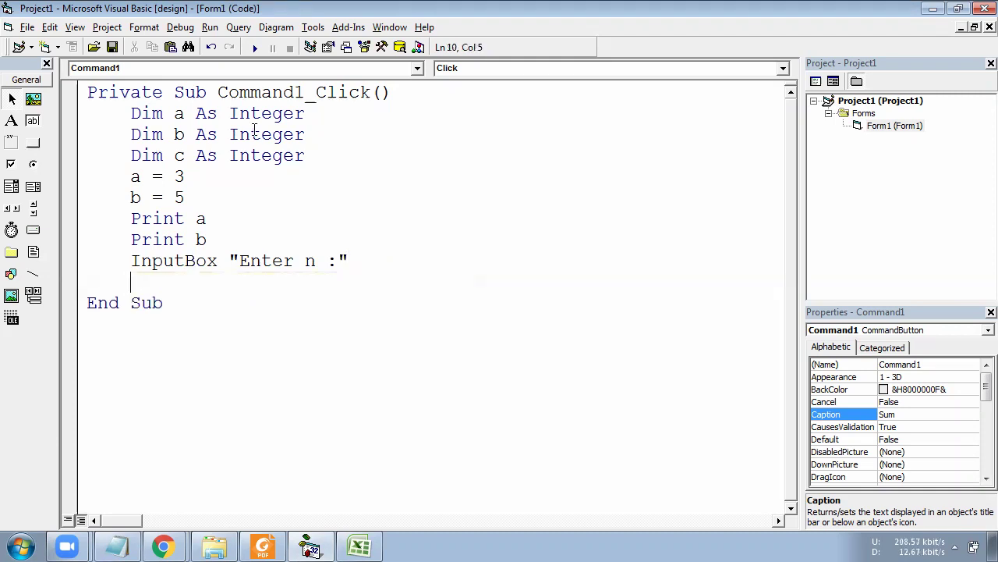
Step: Assign the InputBox statement to n and declare n as Integer below the declaration of c
{"action": "key", "text": "Up"}
{"action": "type", "text": "n="}
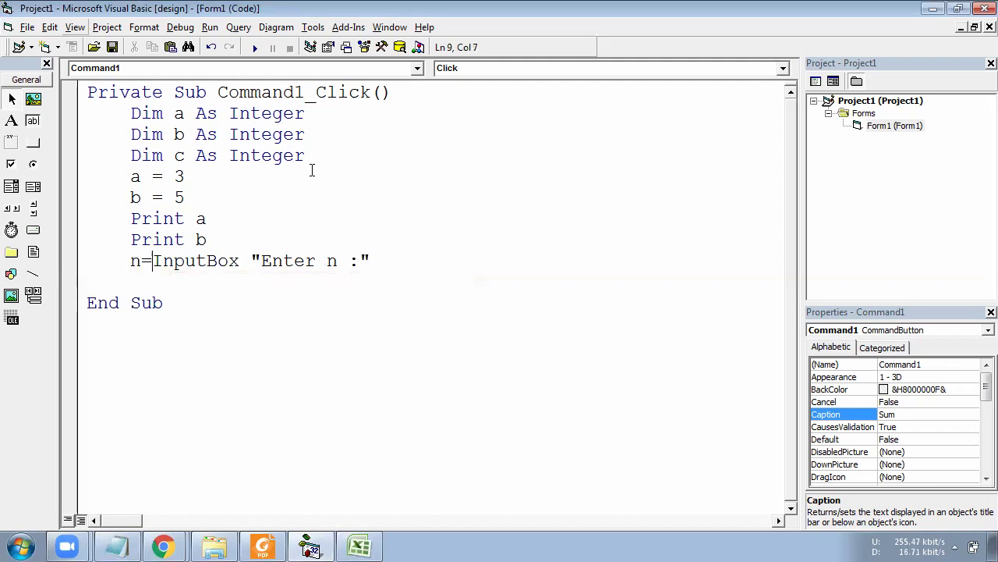
{"action": "left_click", "coordinate": [316, 163]}
{"action": "left_click", "coordinate": [471, 334]}
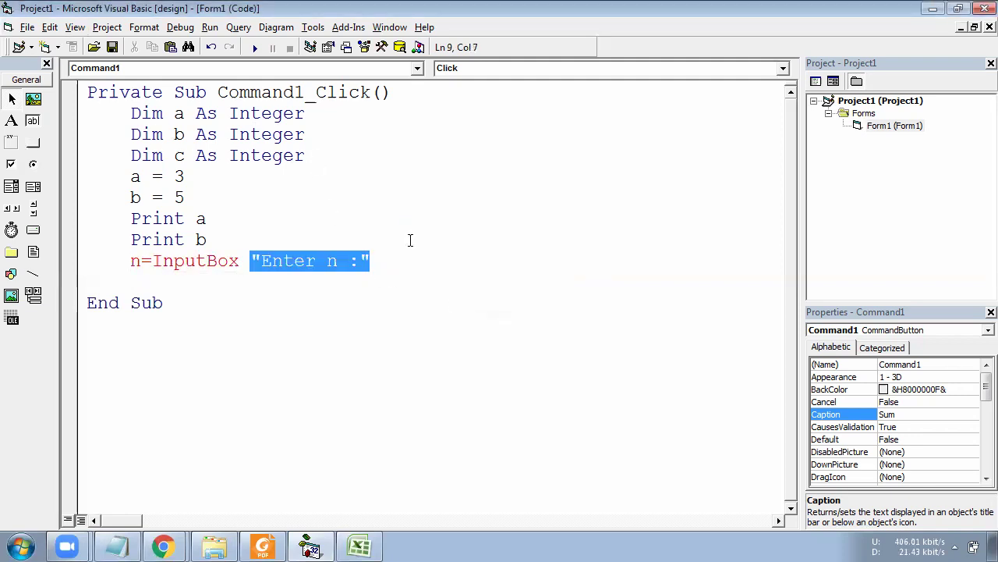
{"action": "key", "text": "End"}
{"action": "left_click", "coordinate": [339, 160]}
{"action": "key", "text": "Return"}
{"action": "type", "text": "dim n as Integer"}
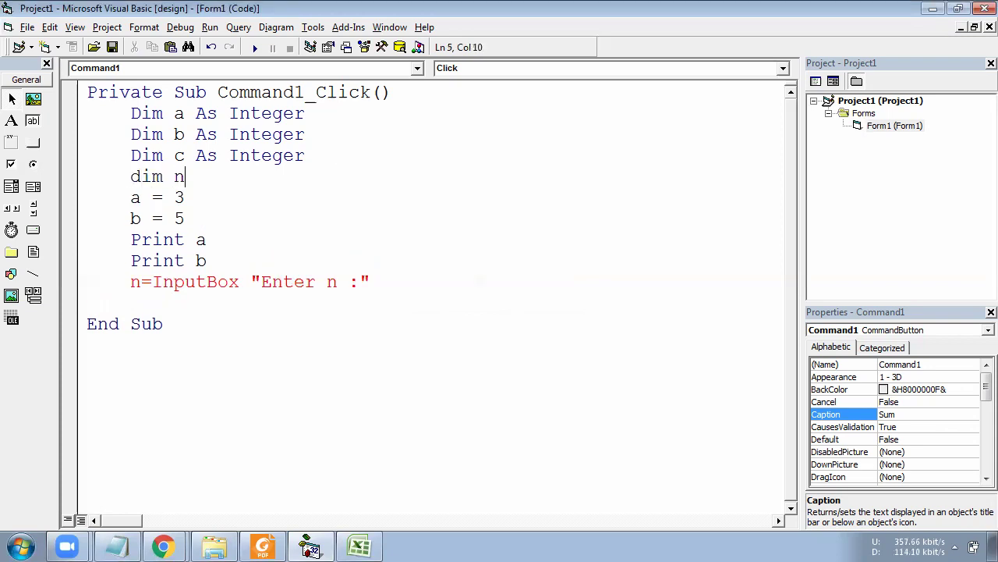
Step: Enclose the InputBox prompt in parentheses
{"action": "left_click", "coordinate": [248, 281]}
{"action": "type", "text": "("}
{"action": "key", "text": "End"}
{"action": "type", "text": ")"}
{"action": "left_click", "coordinate": [348, 312]}
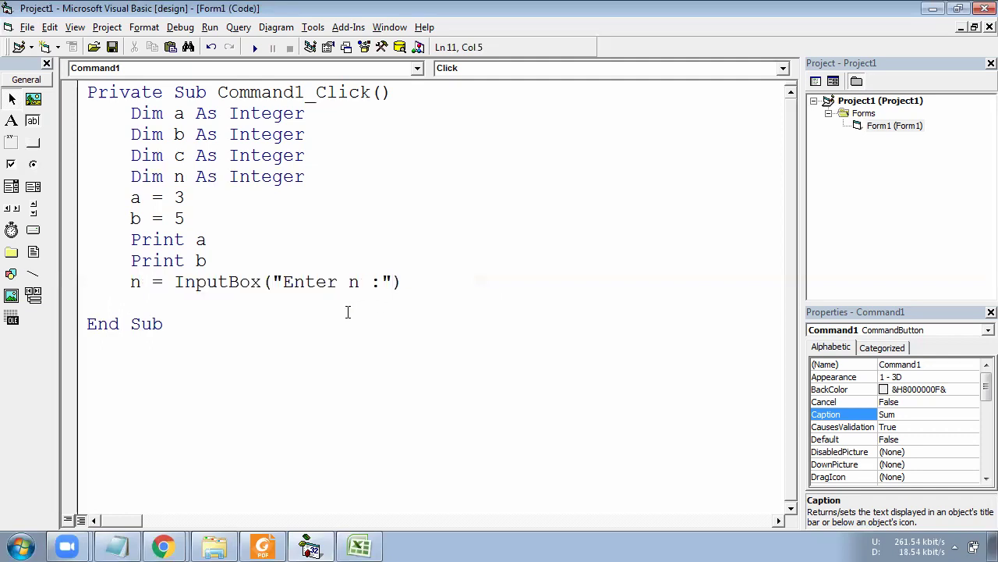
{"action": "left_click_drag", "start_coordinate": [130, 282], "coordinate": [391, 282]}
Step: Add an empty For loop with i running from 1 to n - 2, closed with Next, below the InputBox line
{"action": "left_click", "coordinate": [135, 312]}
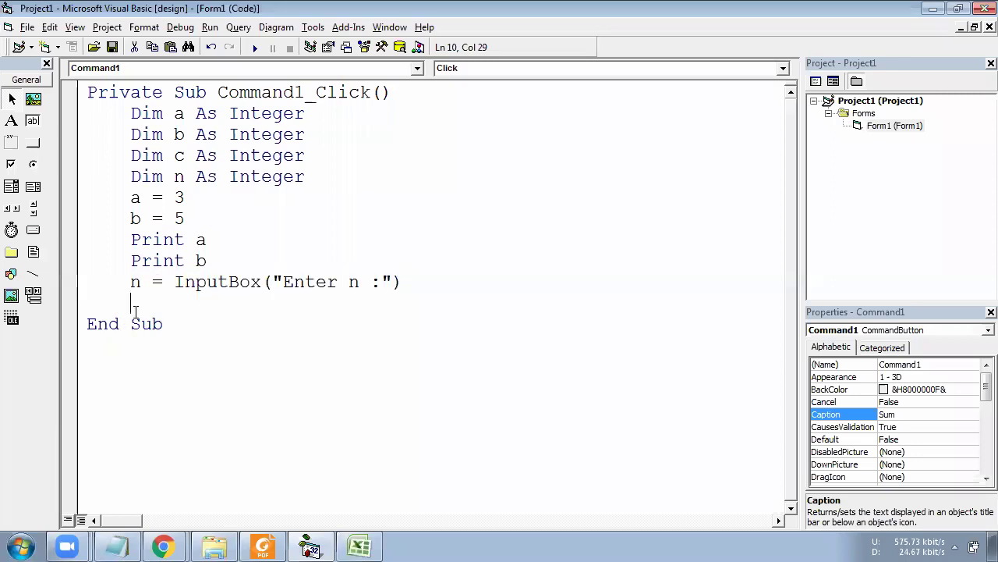
{"action": "type", "text": "for "}
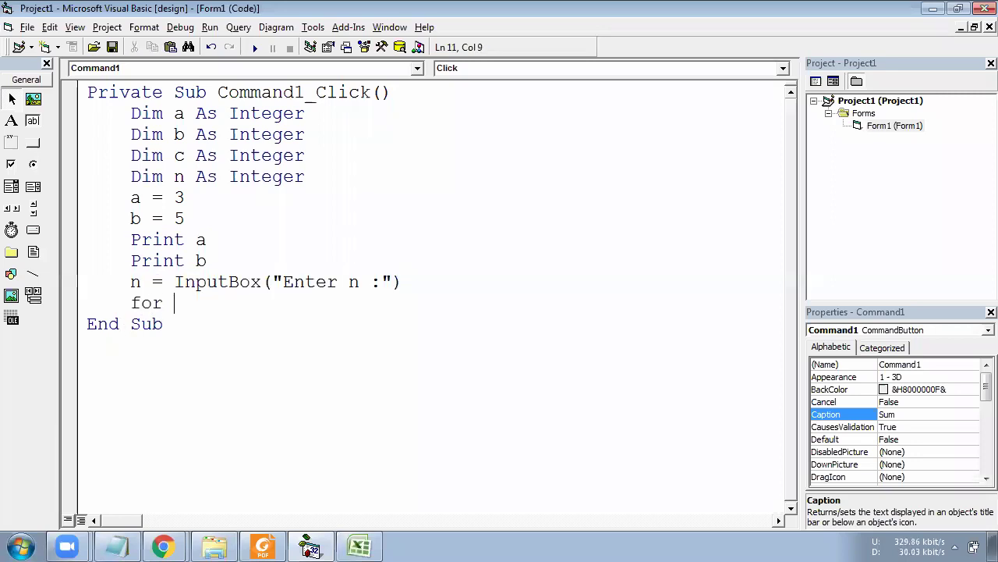
{"action": "type", "text": "i=1 to n-2"}
{"action": "key", "text": "Return"}
{"action": "key", "text": "Return"}
{"action": "type", "text": "next"}
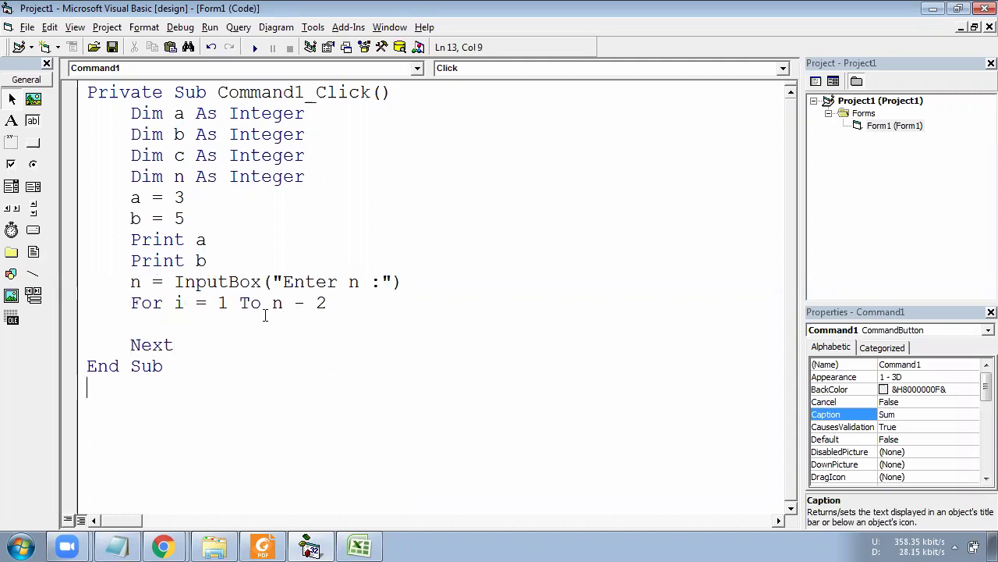
Step: Relate the loop's n - 2 limit to the series in Excel, examining its first two rows and the remaining elements in A3:A7
{"action": "left_click_drag", "start_coordinate": [271, 304], "coordinate": [360, 304]}
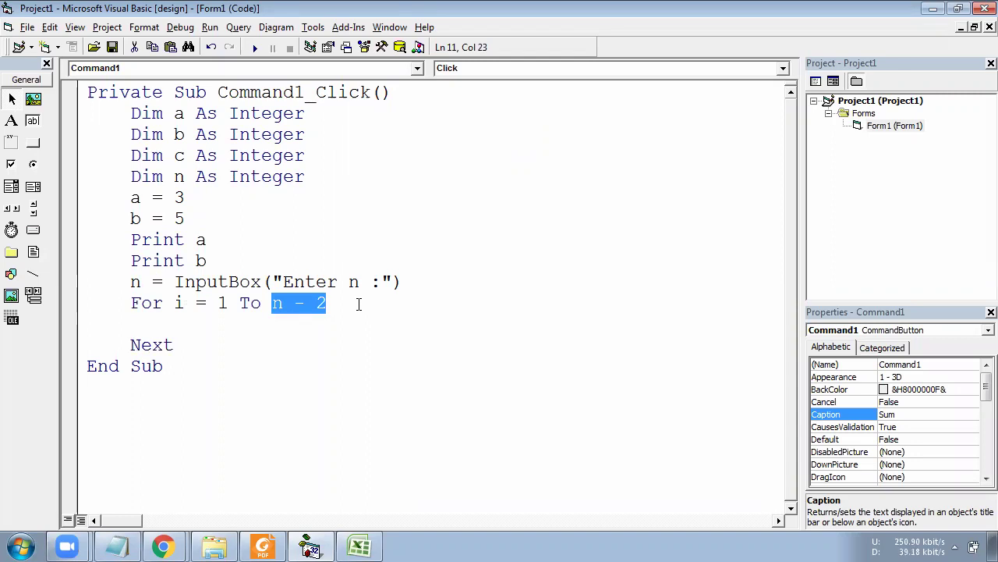
{"action": "left_click", "coordinate": [359, 546]}
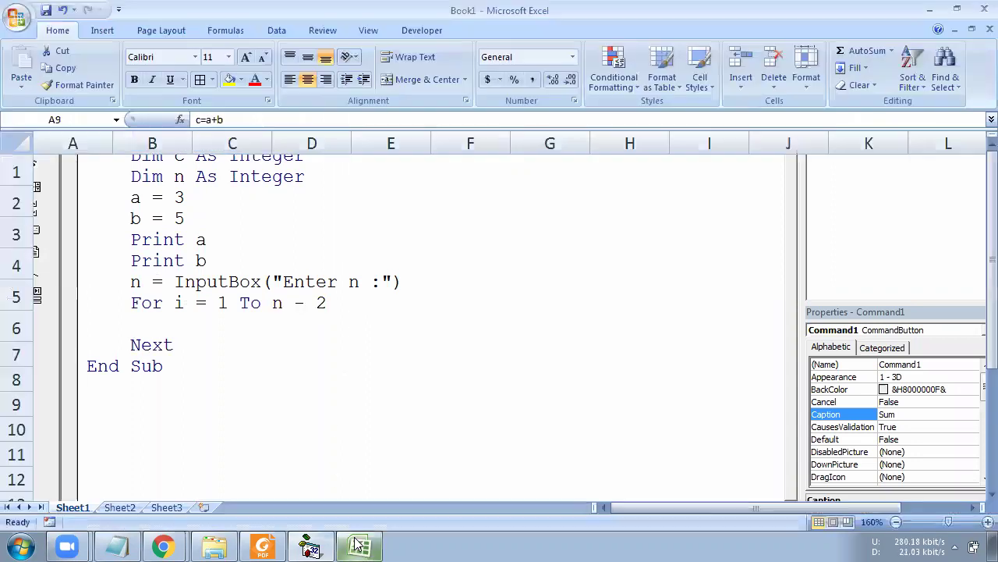
{"action": "left_click_drag", "start_coordinate": [86, 171], "coordinate": [71, 352]}
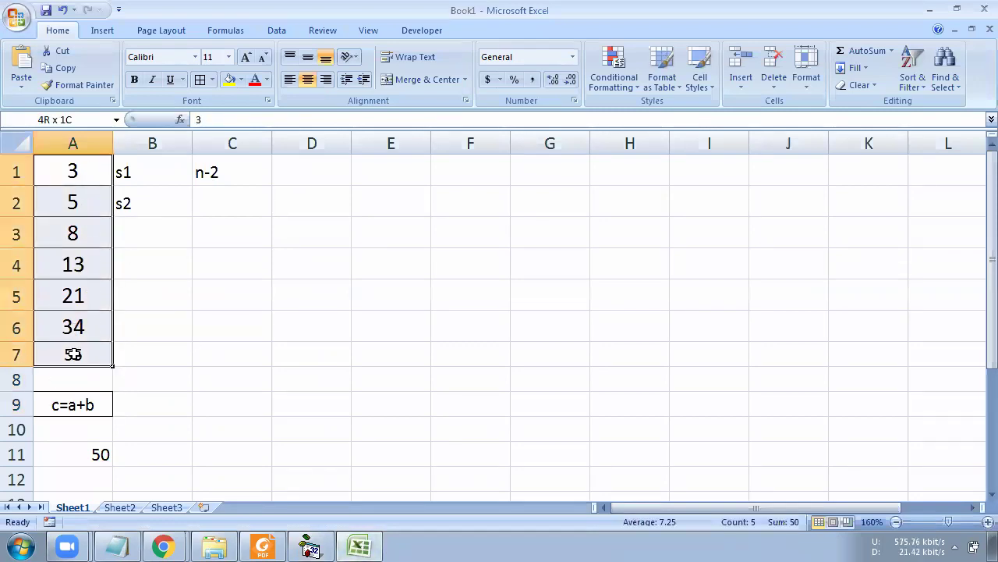
{"action": "left_click_drag", "start_coordinate": [94, 184], "coordinate": [201, 207]}
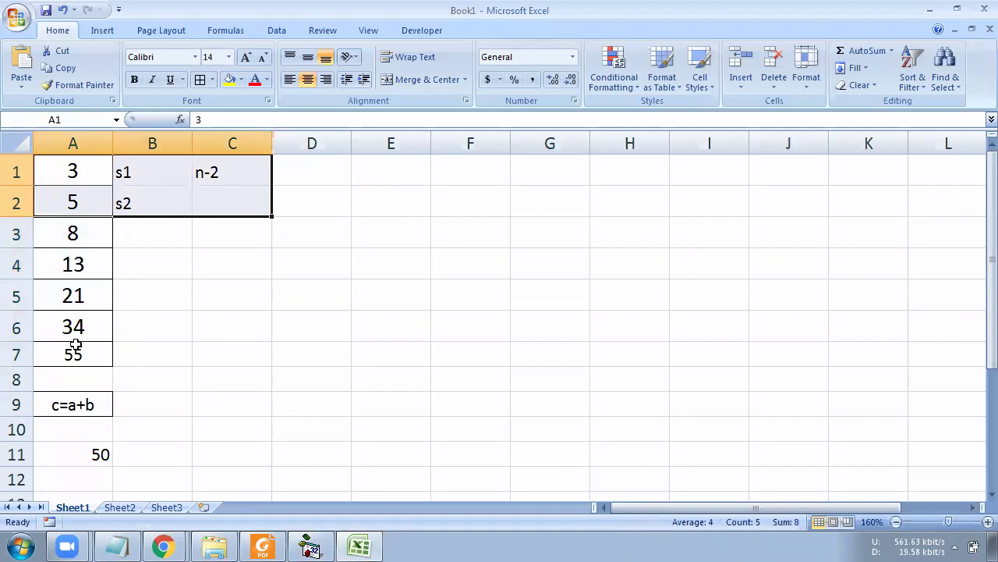
{"action": "left_click_drag", "start_coordinate": [80, 232], "coordinate": [73, 353]}
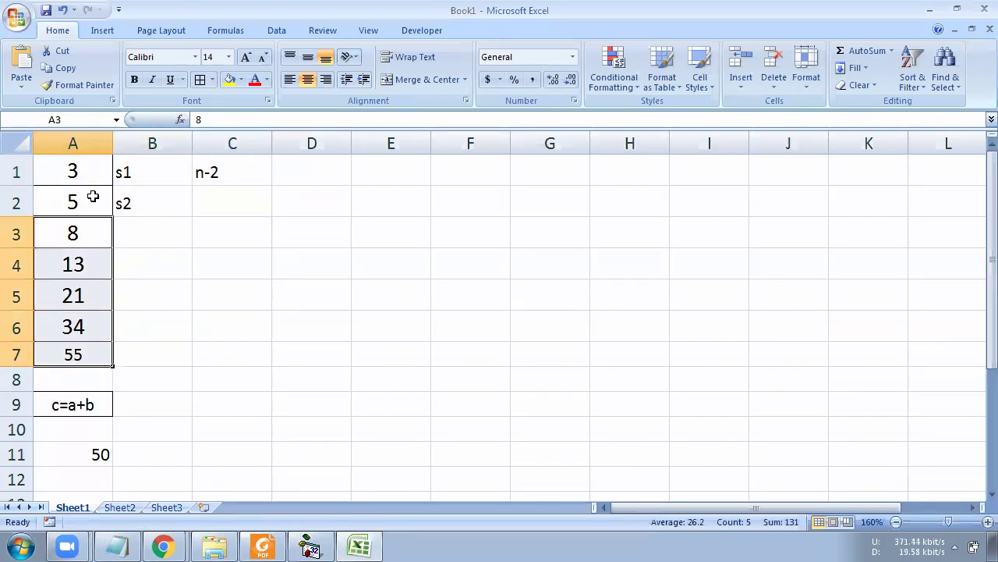
Step: Switch back to Visual Basic and add c = a + b and Print c inside the For loop
{"action": "left_click", "coordinate": [326, 541]}
{"action": "left_click", "coordinate": [226, 329]}
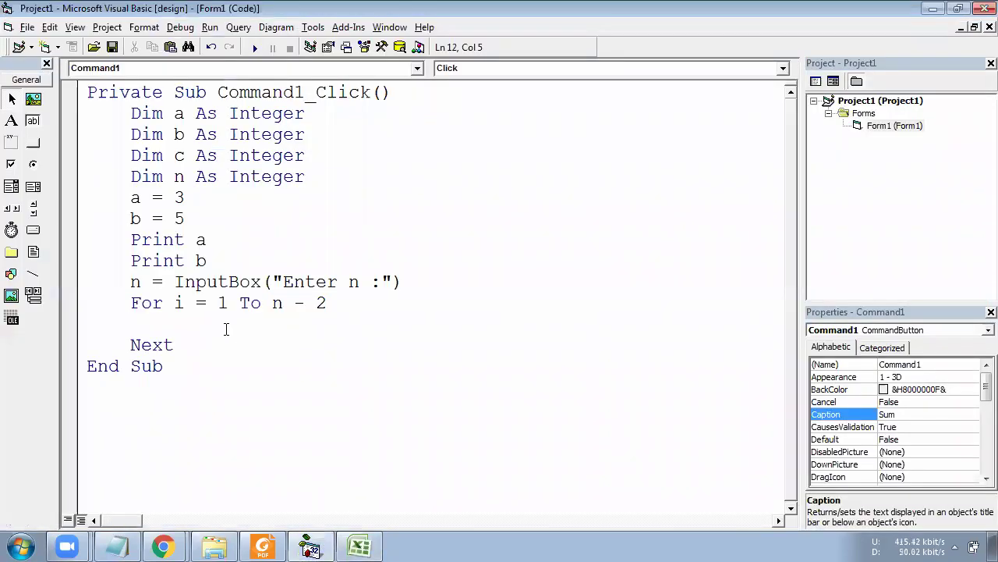
{"action": "type", "text": "c=a+b"}
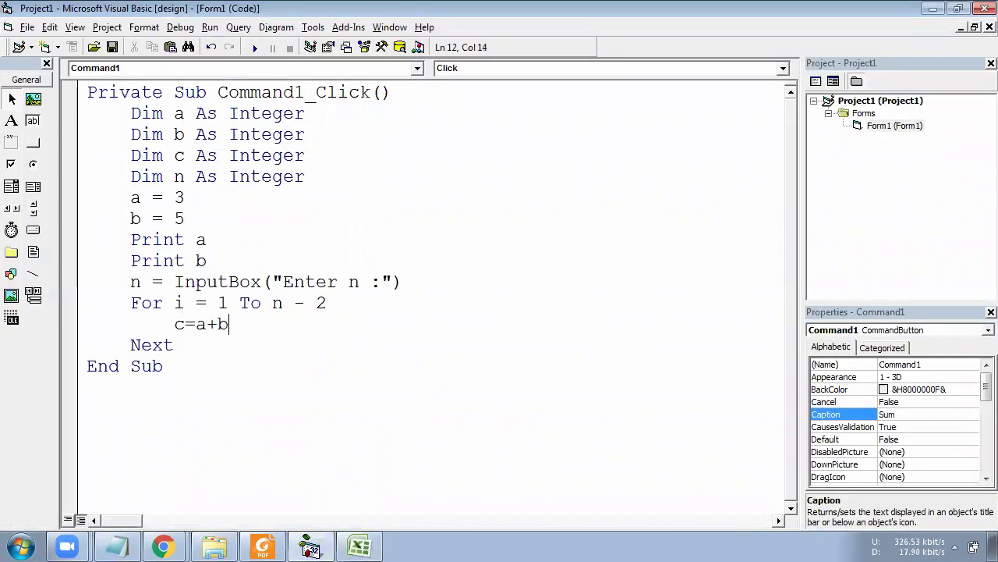
{"action": "key", "text": "Return"}
{"action": "type", "text": "print c"}
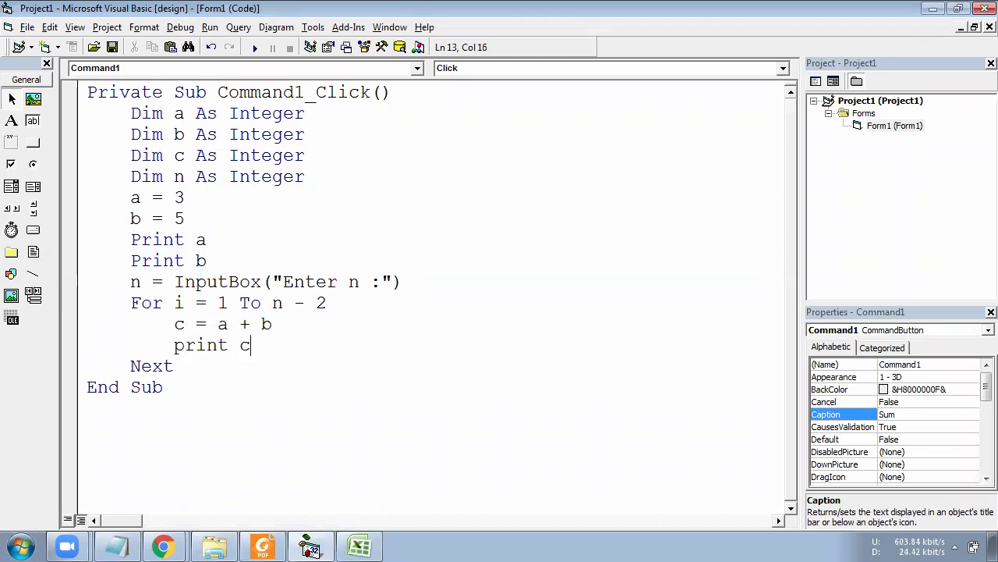
{"action": "key", "text": "Return"}
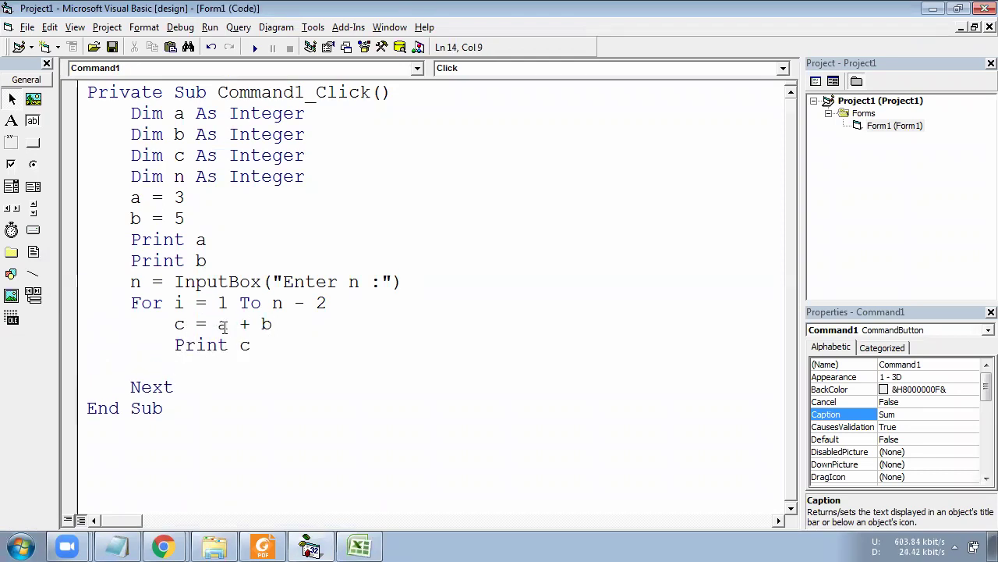
Step: Switch to Excel, relabel B1 as a and B2 as b, and clear the n-2 note from C1
{"action": "left_click", "coordinate": [359, 546]}
{"action": "left_click", "coordinate": [165, 172]}
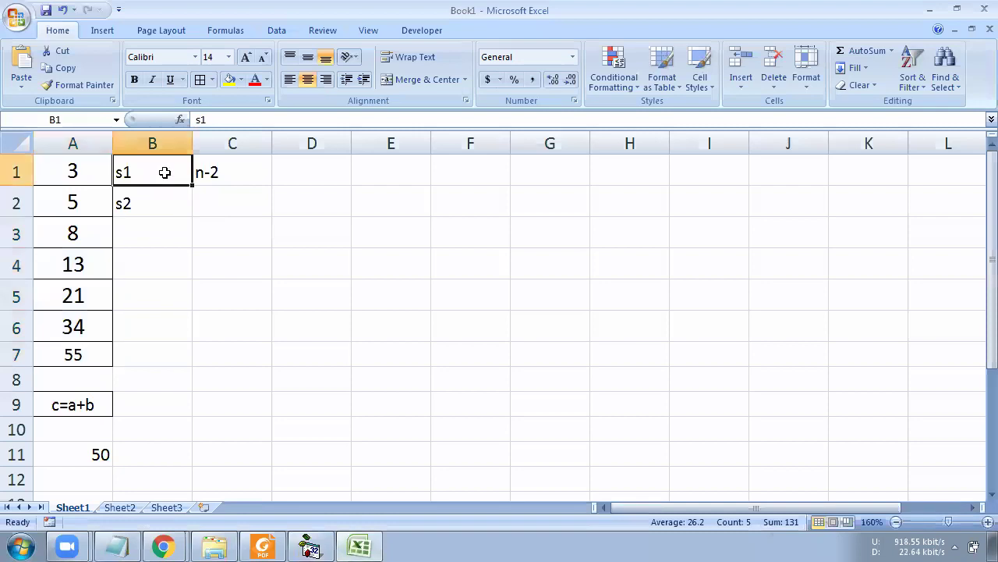
{"action": "type", "text": "a"}
{"action": "key", "text": "Return"}
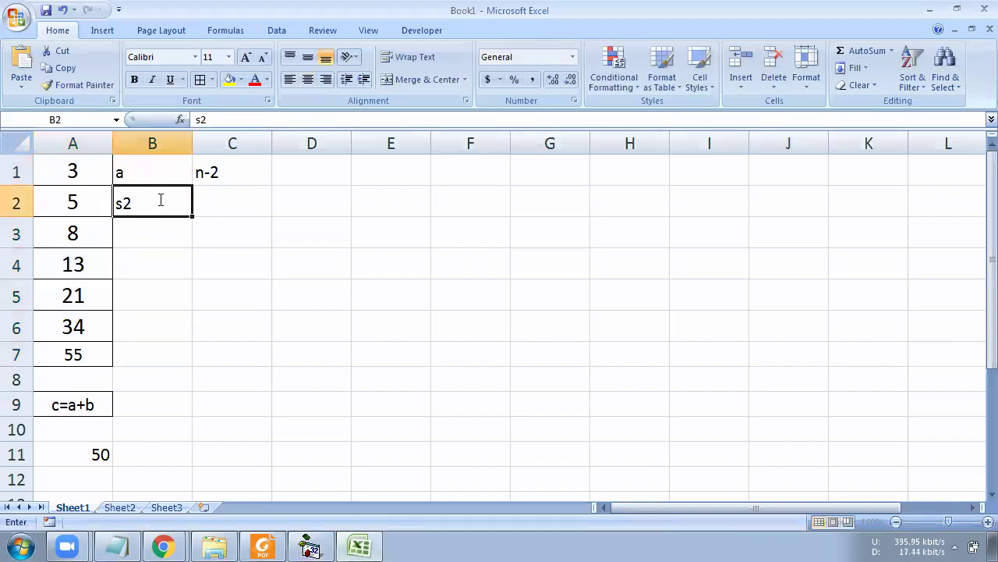
{"action": "type", "text": "b"}
{"action": "key", "text": "Return"}
{"action": "left_click", "coordinate": [207, 177]}
{"action": "key", "text": "Delete"}
Step: Enter c=a+b in B3 and point out the a and b rows above it
{"action": "left_click", "coordinate": [149, 227]}
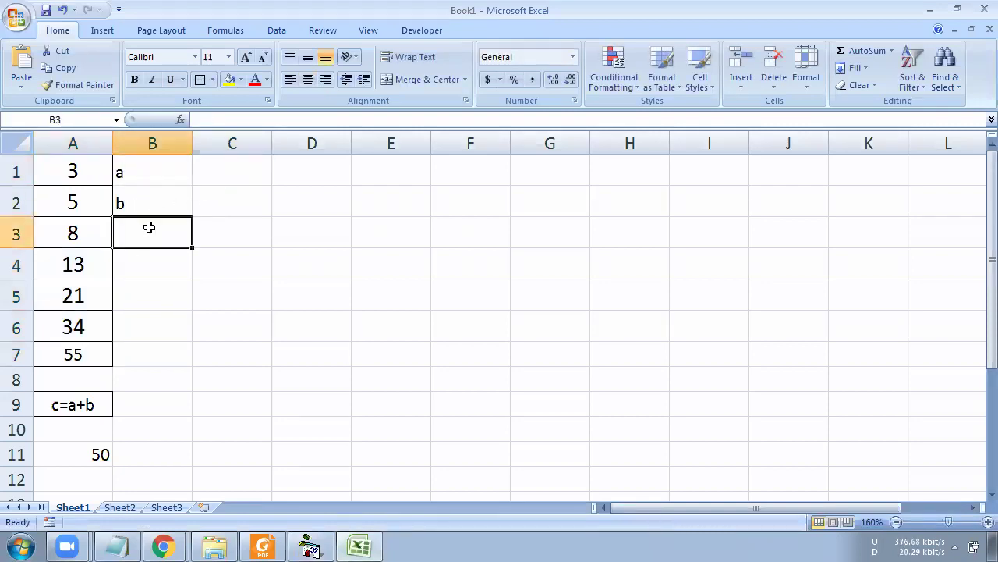
{"action": "type", "text": "c=a+b"}
{"action": "key", "text": "Return"}
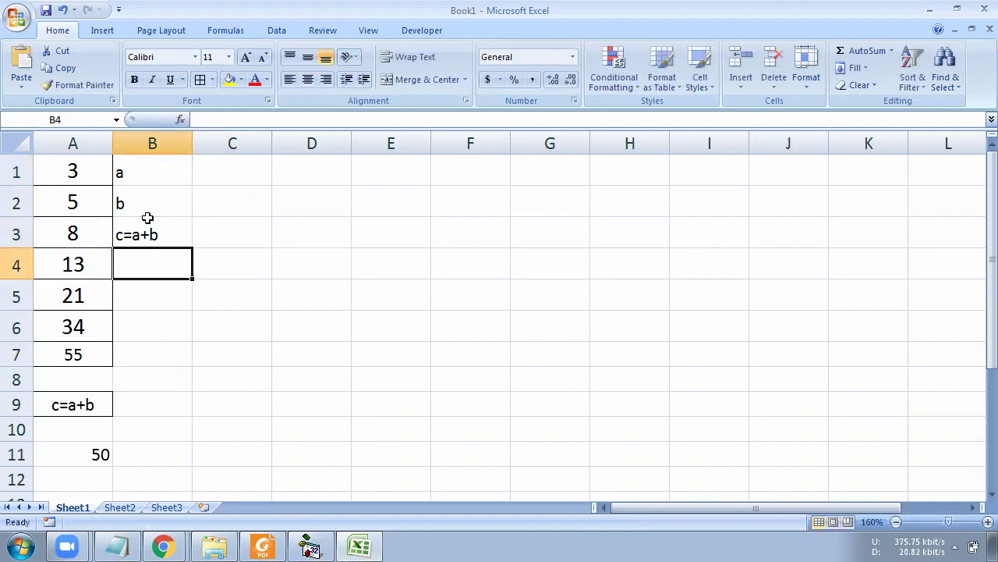
{"action": "left_click_drag", "start_coordinate": [106, 167], "coordinate": [138, 169]}
{"action": "left_click_drag", "start_coordinate": [89, 196], "coordinate": [152, 200]}
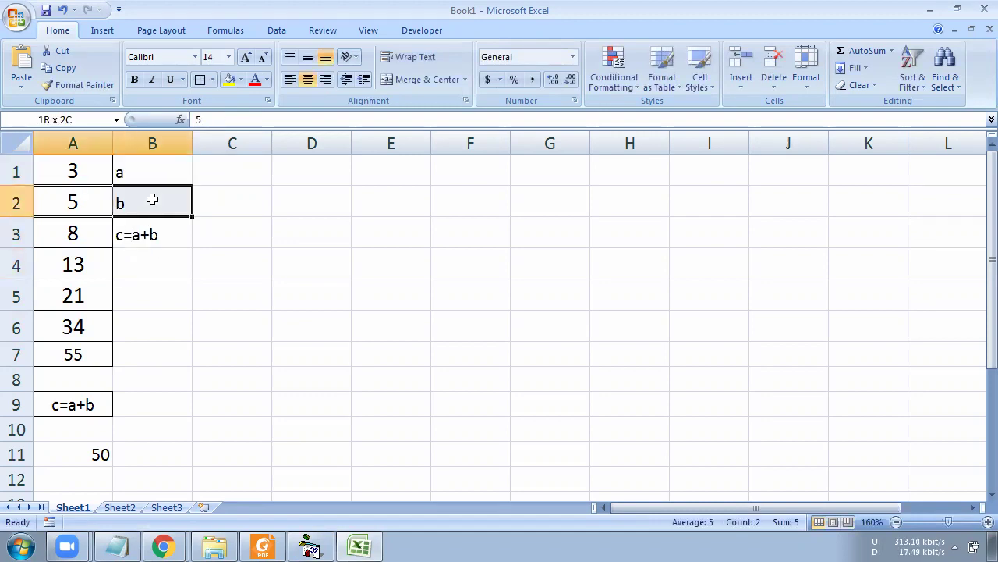
Step: Label the shifted terms in column C of the sheet with a in C2, b in C3 and c=a+b in C4
{"action": "left_click", "coordinate": [127, 235]}
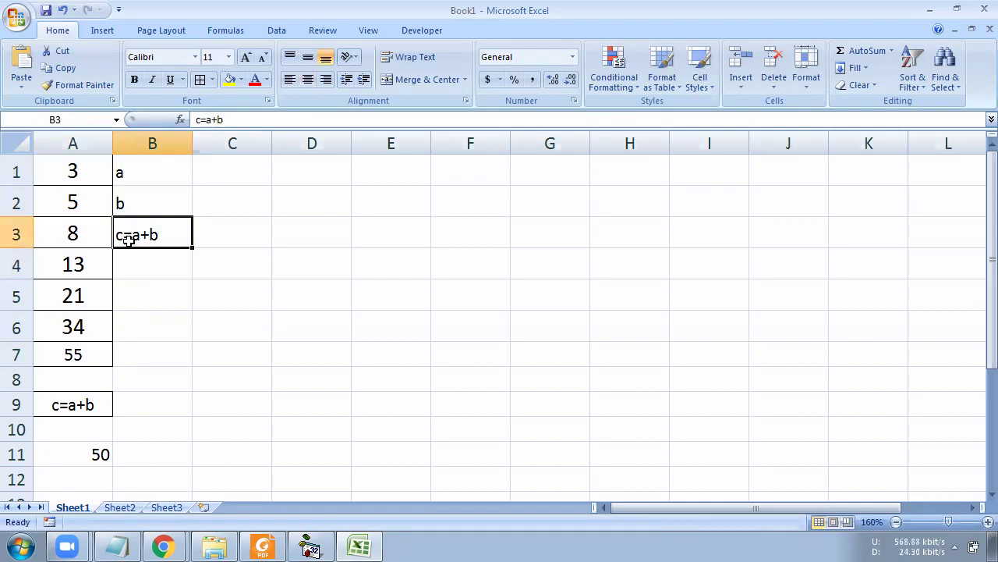
{"action": "left_click", "coordinate": [229, 203]}
{"action": "type", "text": "a"}
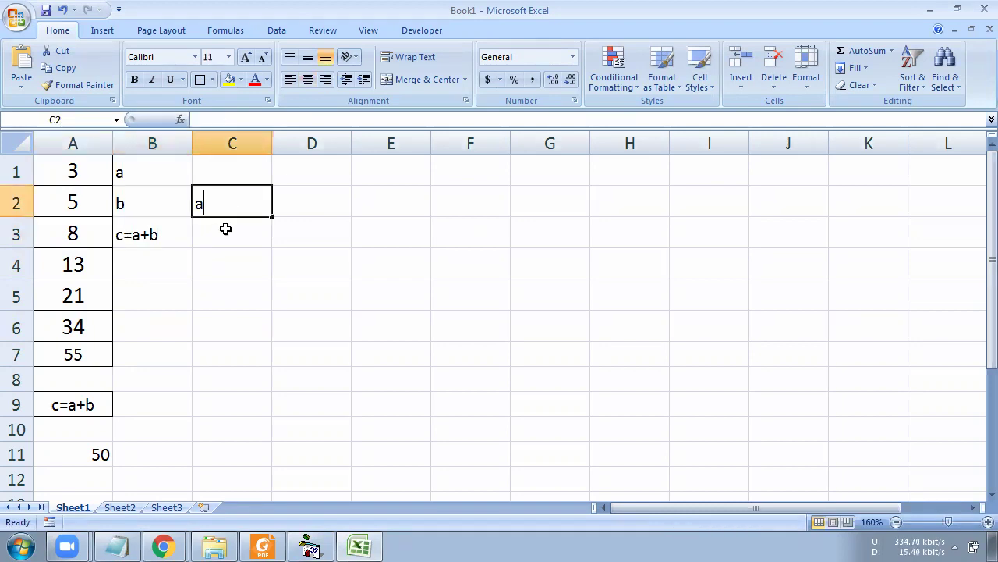
{"action": "left_click", "coordinate": [226, 230]}
{"action": "type", "text": "b"}
{"action": "left_click", "coordinate": [212, 260]}
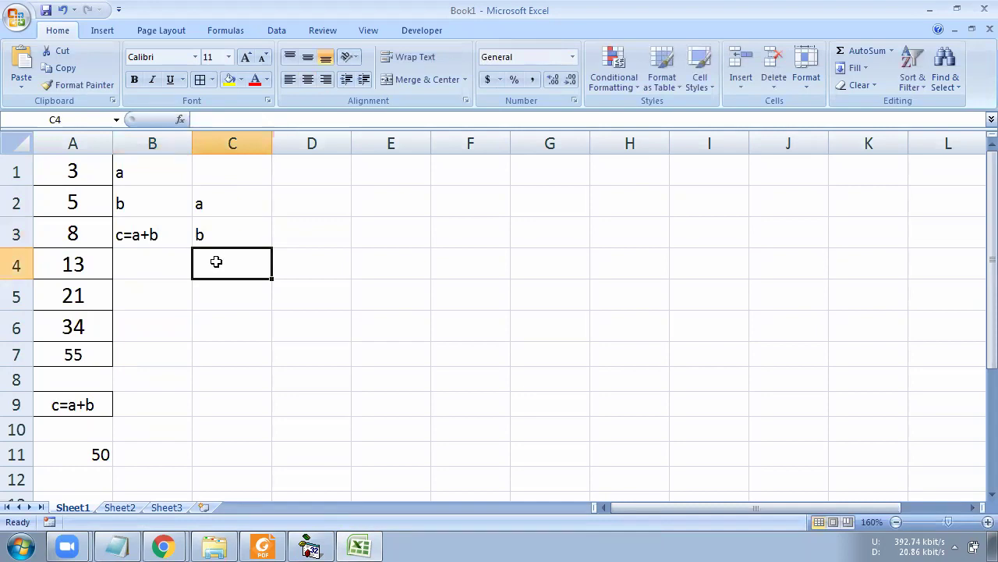
{"action": "type", "text": "c=a+b"}
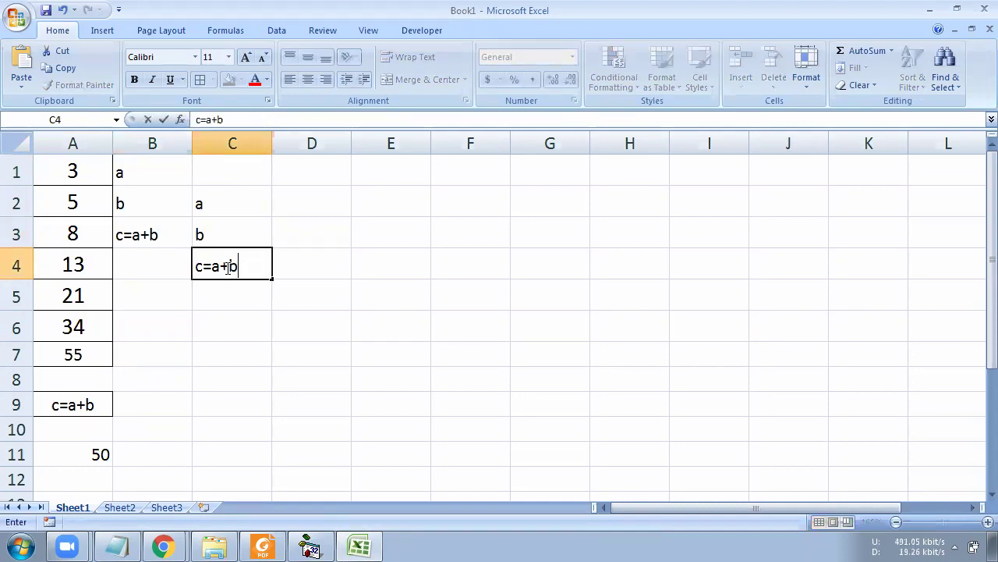
{"action": "left_click", "coordinate": [224, 294]}
Step: Continue the shifted labels in column D with a in D3, b in D4 and c in D5
{"action": "left_click", "coordinate": [297, 238]}
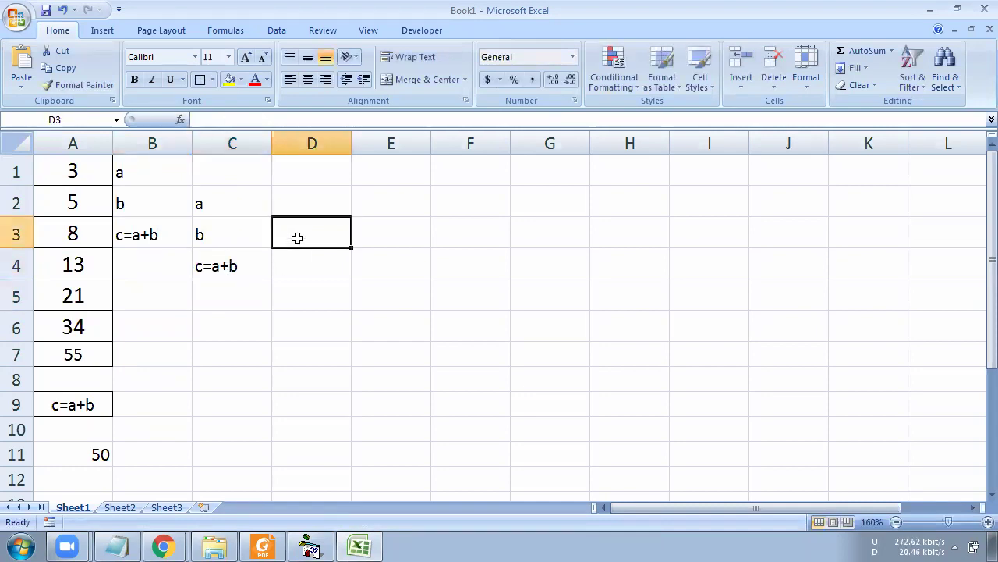
{"action": "type", "text": "a"}
{"action": "left_click", "coordinate": [297, 263]}
{"action": "type", "text": "b"}
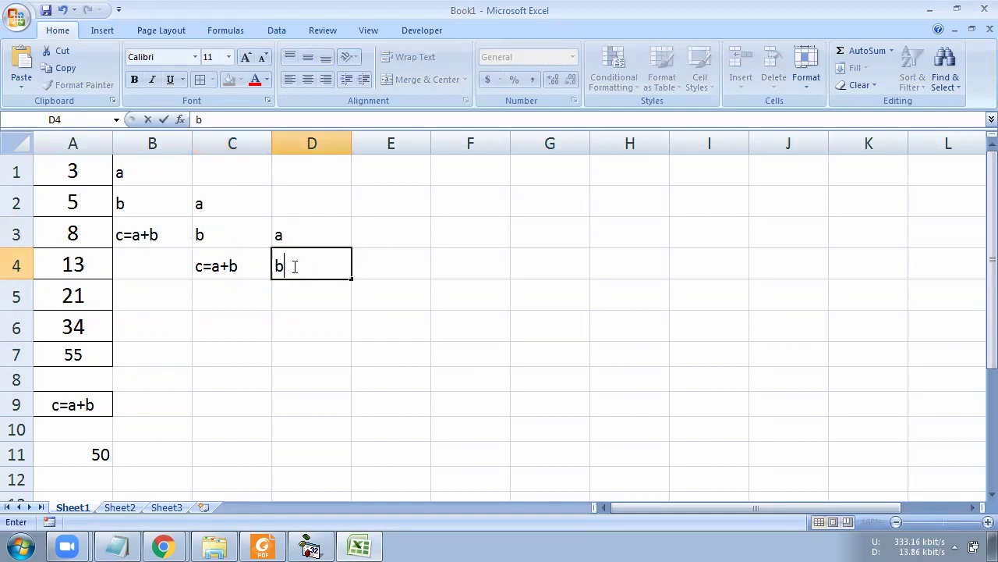
{"action": "left_click", "coordinate": [288, 294]}
{"action": "type", "text": "c"}
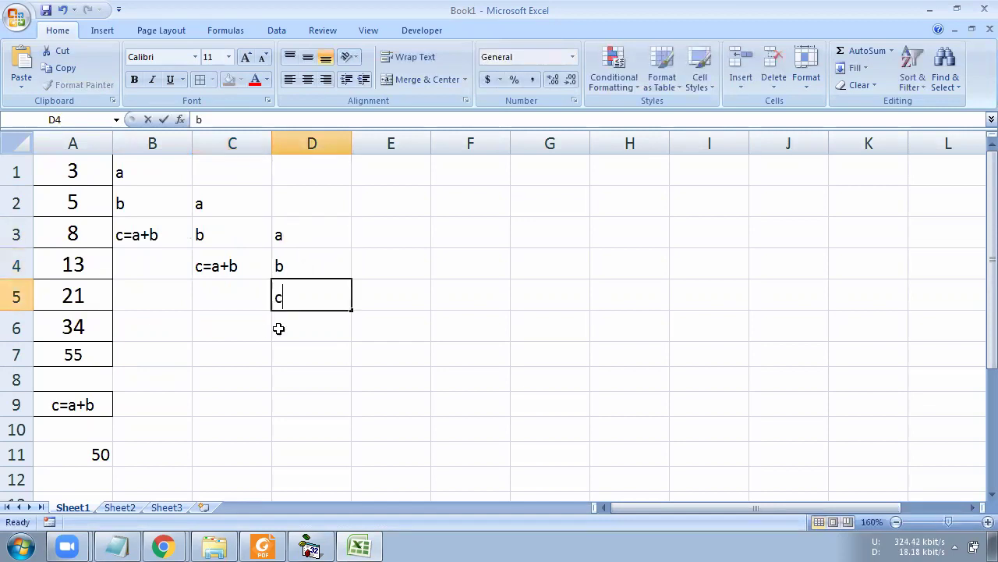
{"action": "left_click", "coordinate": [275, 328]}
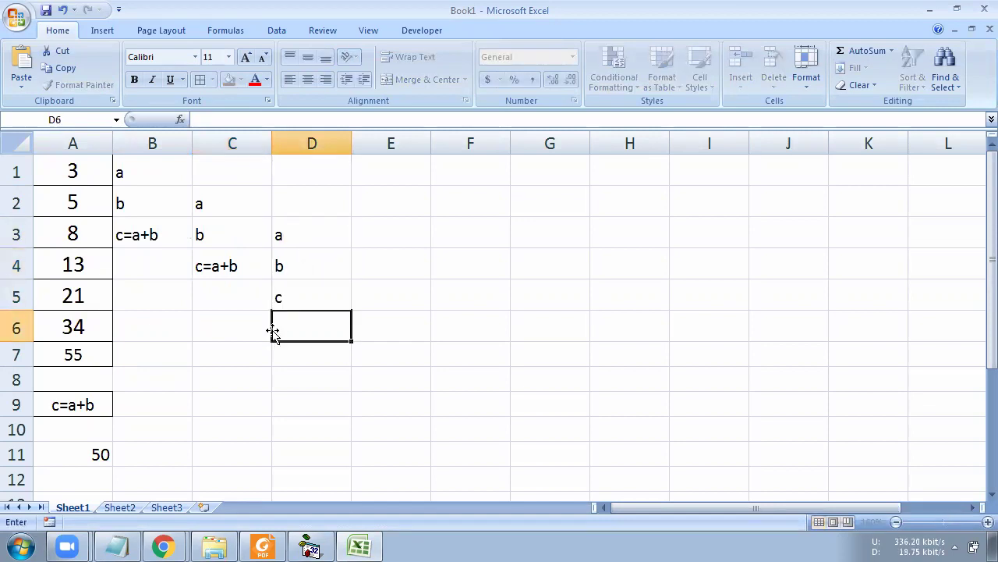
Step: Examine how the first two series elements in A1:A2 relate to the third element in A3
{"action": "left_click", "coordinate": [86, 171]}
{"action": "left_click", "coordinate": [82, 203]}
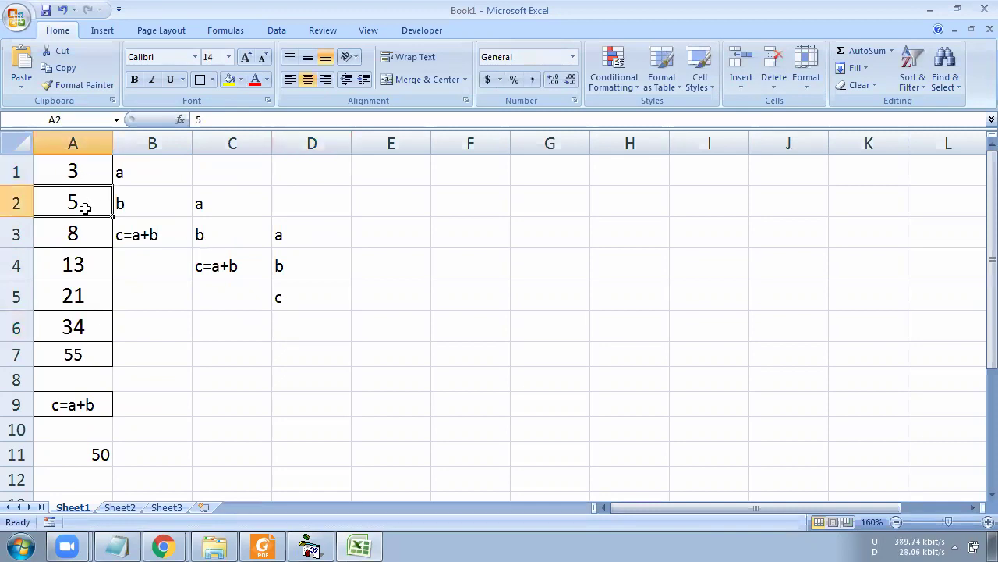
{"action": "left_click", "coordinate": [76, 164]}
{"action": "left_click", "coordinate": [82, 242]}
{"action": "left_click", "coordinate": [83, 195]}
{"action": "left_click_drag", "start_coordinate": [82, 170], "coordinate": [86, 196]}
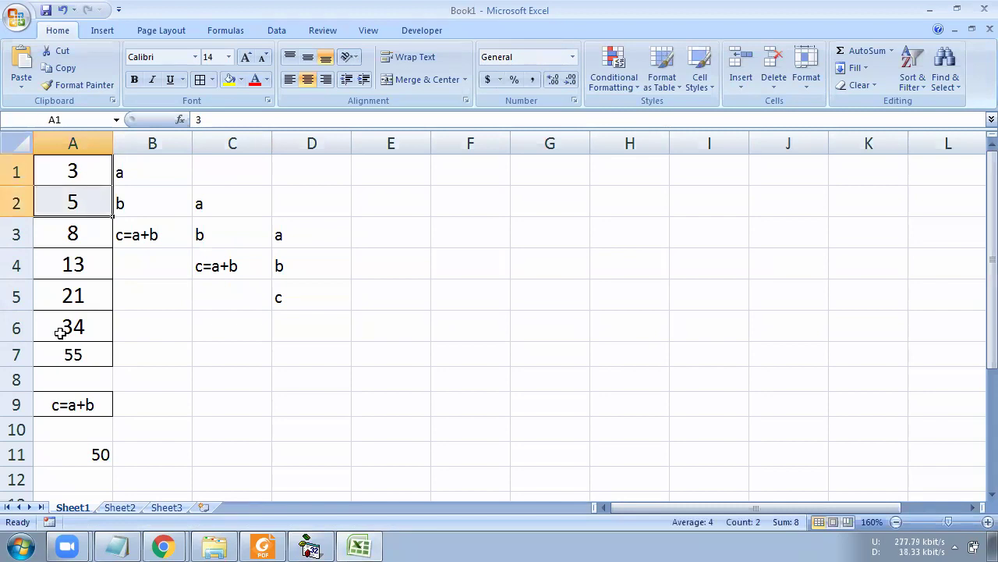
Step: Switch to Visual Basic and add a = b and b = c after Print c inside the For loop
{"action": "left_click", "coordinate": [316, 541]}
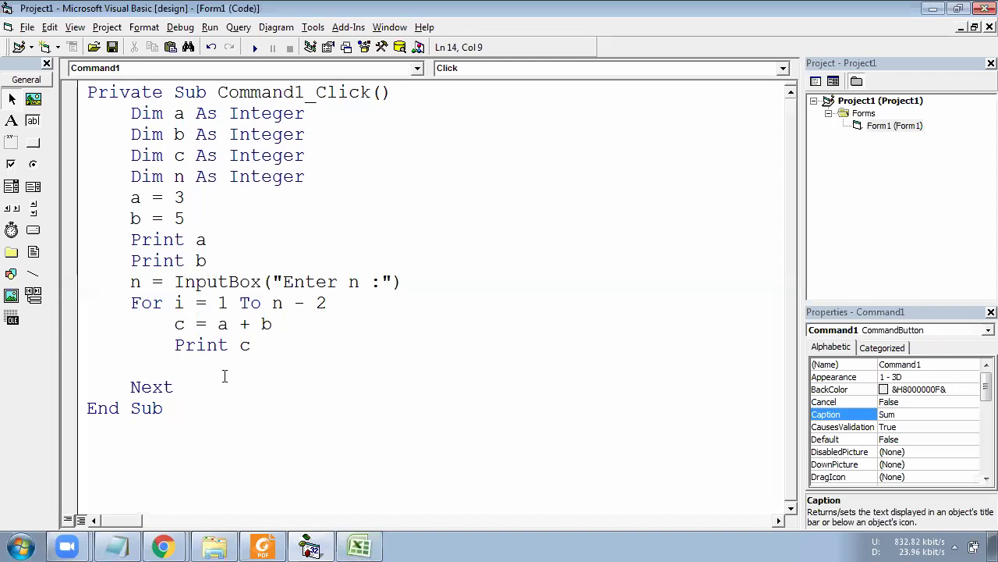
{"action": "type", "text": "a=b"}
{"action": "key", "text": "Return"}
{"action": "type", "text": "b=c"}
{"action": "left_click", "coordinate": [217, 410]}
{"action": "left_click_drag", "start_coordinate": [228, 365], "coordinate": [174, 366]}
{"action": "left_click_drag", "start_coordinate": [228, 387], "coordinate": [173, 387]}
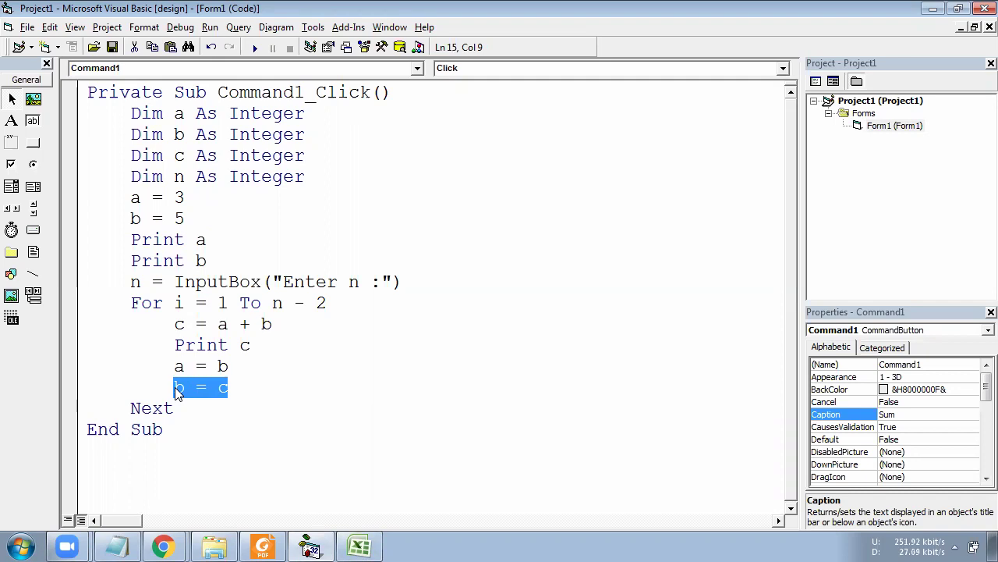
Step: Run the project, generate the series with the Sum button and an n value, and close the form
{"action": "left_click", "coordinate": [254, 47]}
{"action": "left_click", "coordinate": [605, 138]}
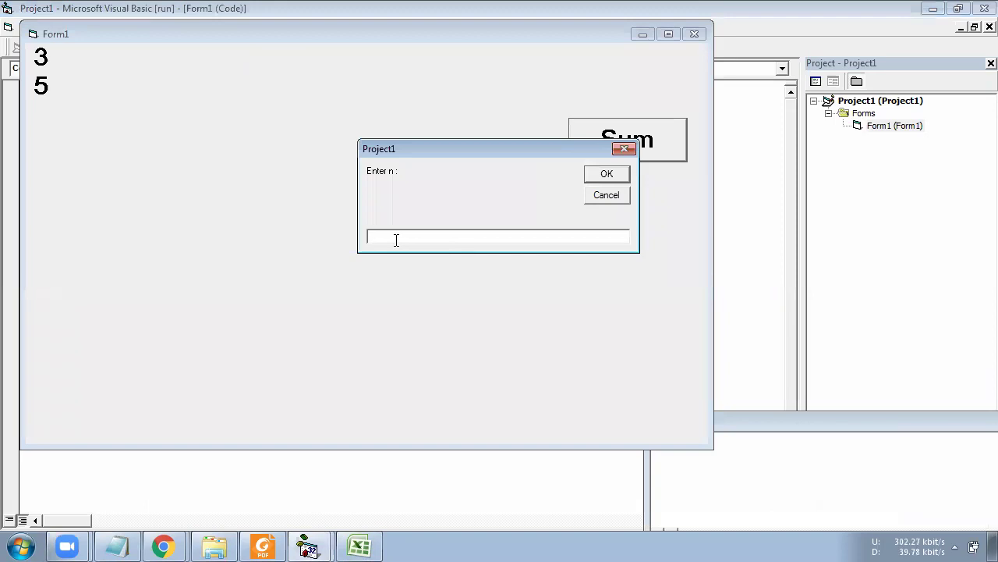
{"action": "left_click", "coordinate": [606, 173]}
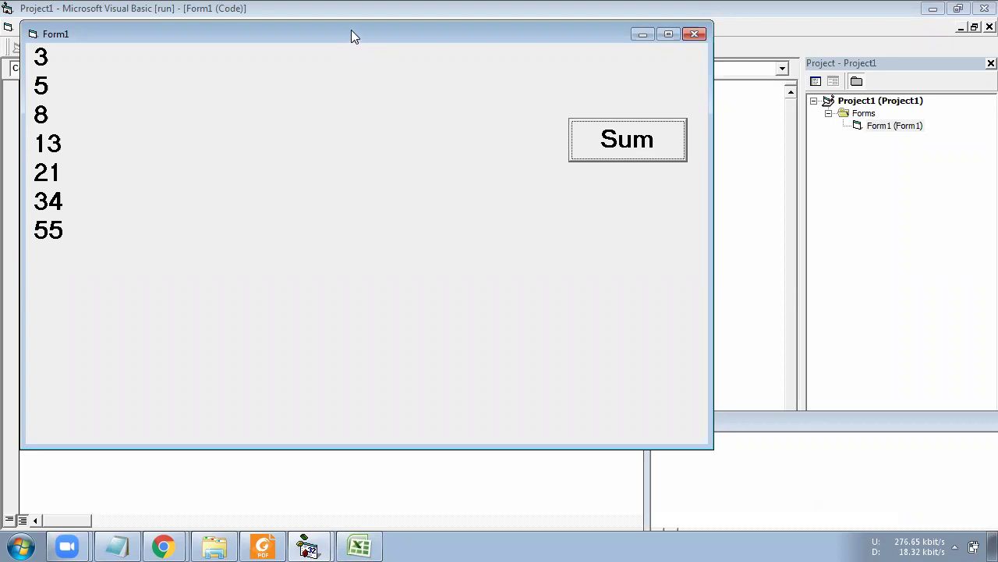
{"action": "left_click_drag", "start_coordinate": [358, 32], "coordinate": [496, 45]}
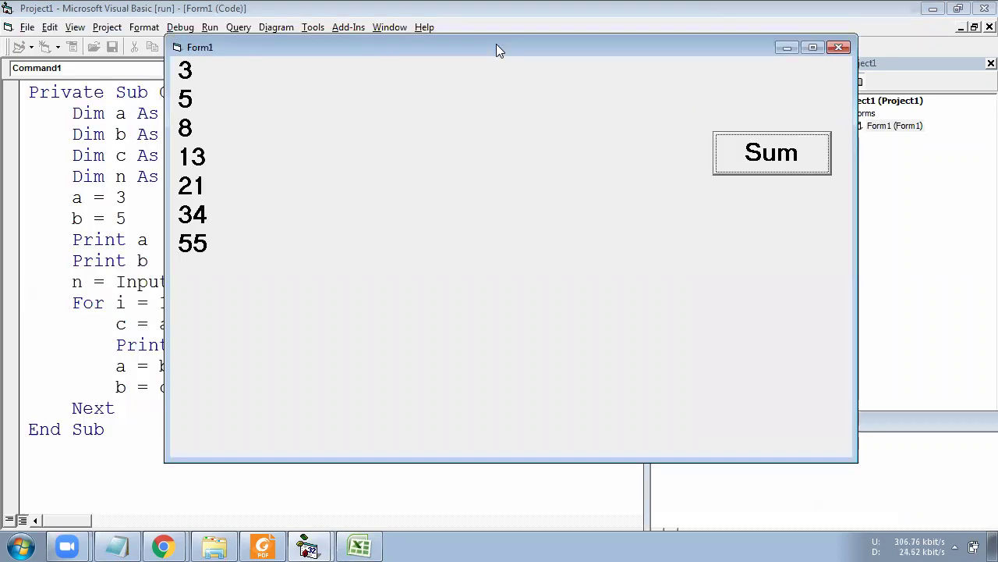
{"action": "left_click", "coordinate": [839, 49]}
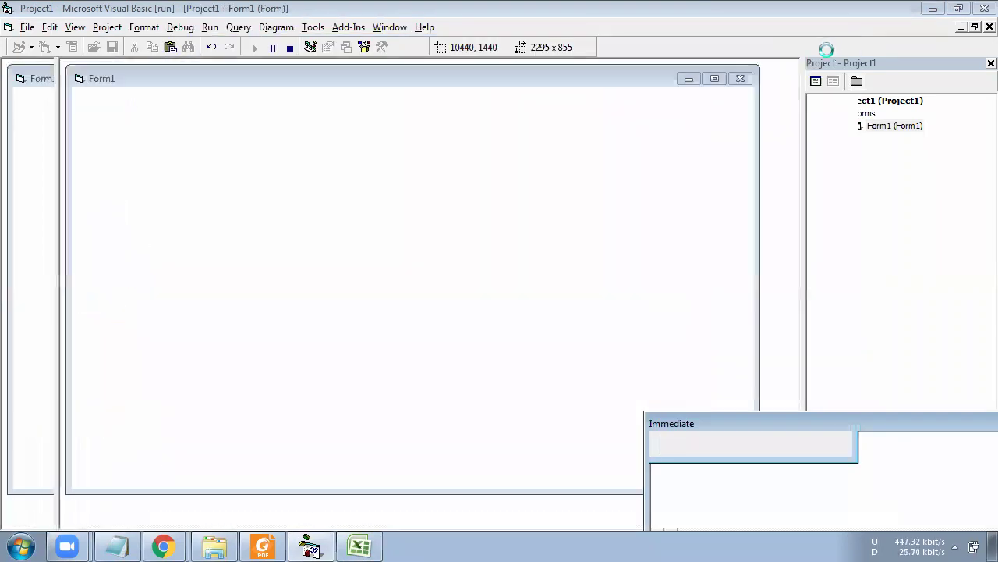
Step: Declare a sum variable with Dim sum As Integer below the declaration of n
{"action": "left_click", "coordinate": [354, 181]}
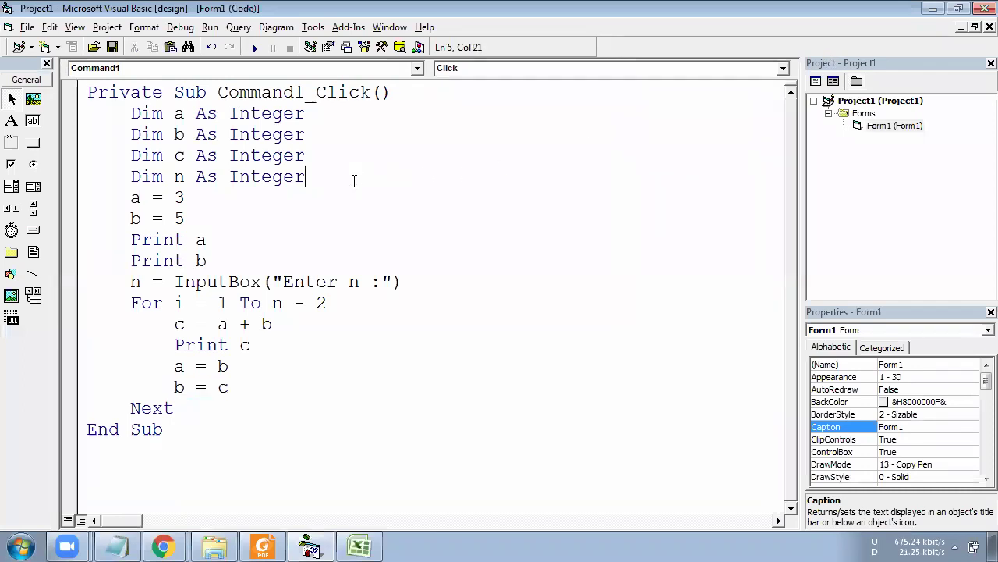
{"action": "key", "text": "Return"}
{"action": "type", "text": "dim s"}
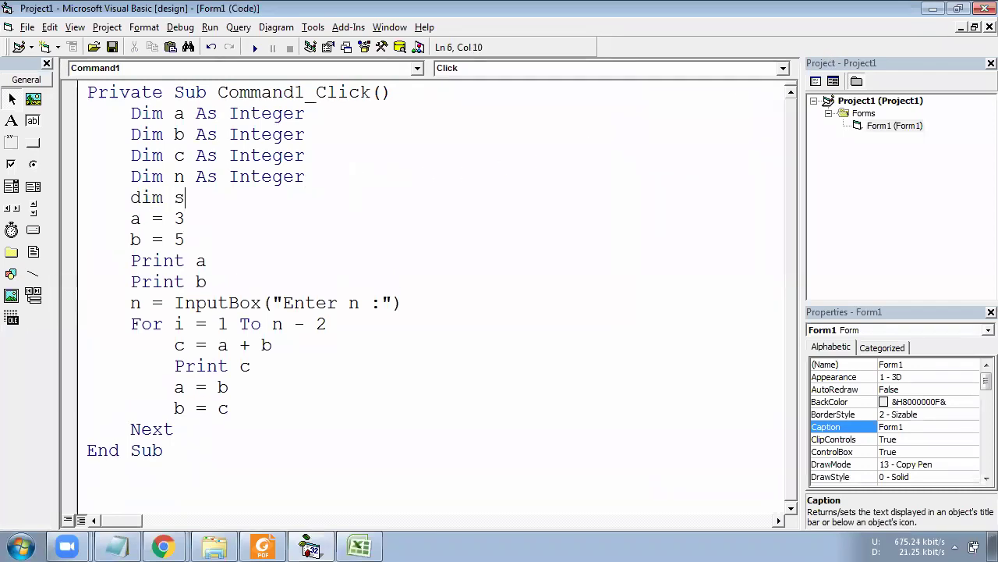
{"action": "type", "text": "um as Integer"}
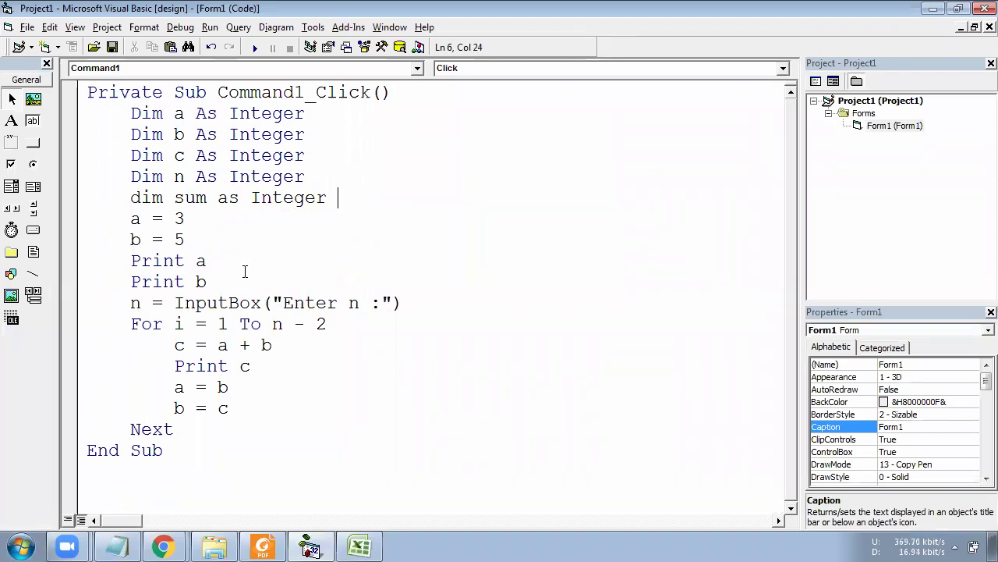
Step: Initialise the total from the first two elements by adding sum = 8 after Print b
{"action": "left_click_drag", "start_coordinate": [173, 219], "coordinate": [185, 240]}
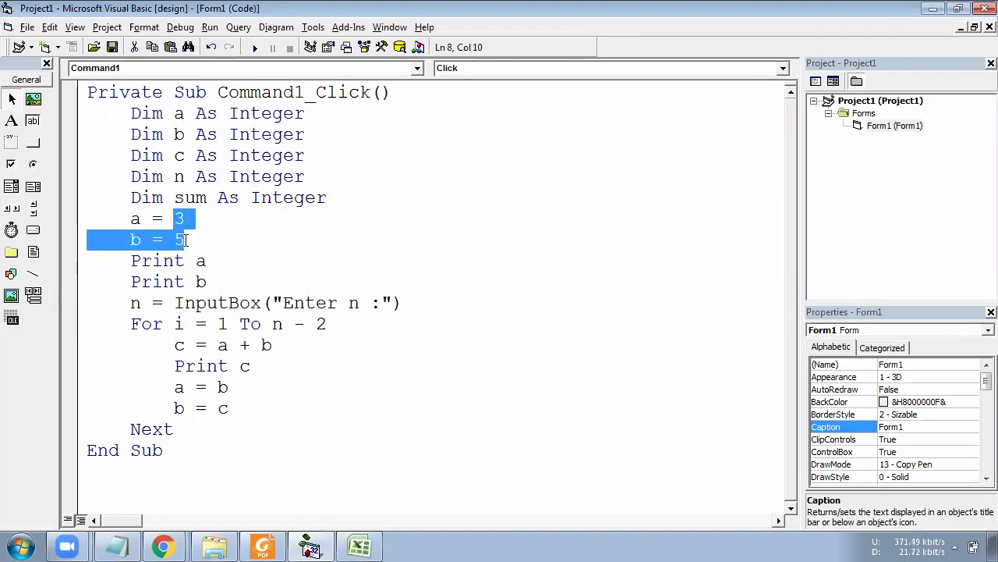
{"action": "left_click", "coordinate": [214, 281]}
{"action": "key", "text": "Return"}
{"action": "type", "text": "su"}
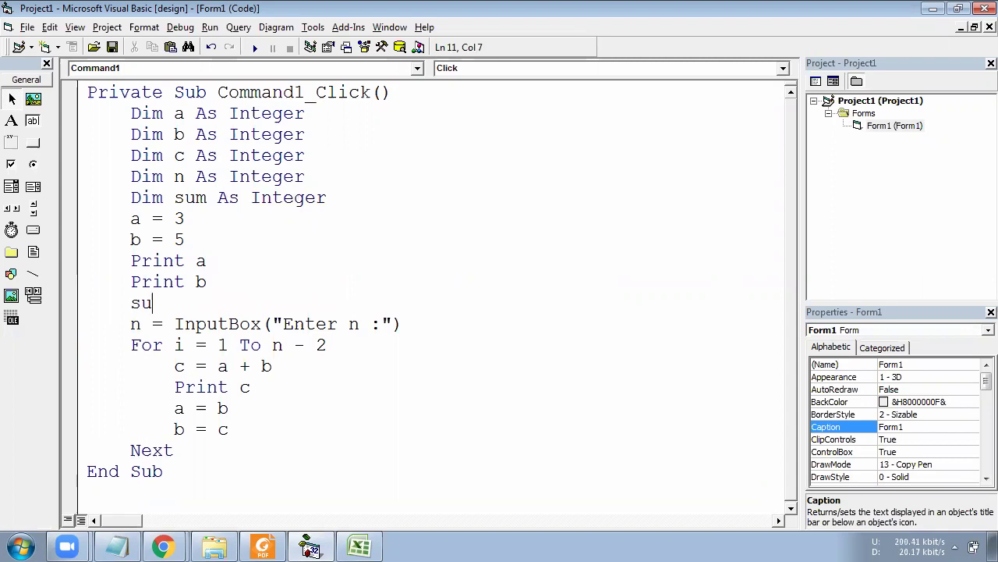
{"action": "type", "text": "m=8"}
{"action": "left_click_drag", "start_coordinate": [173, 218], "coordinate": [187, 237]}
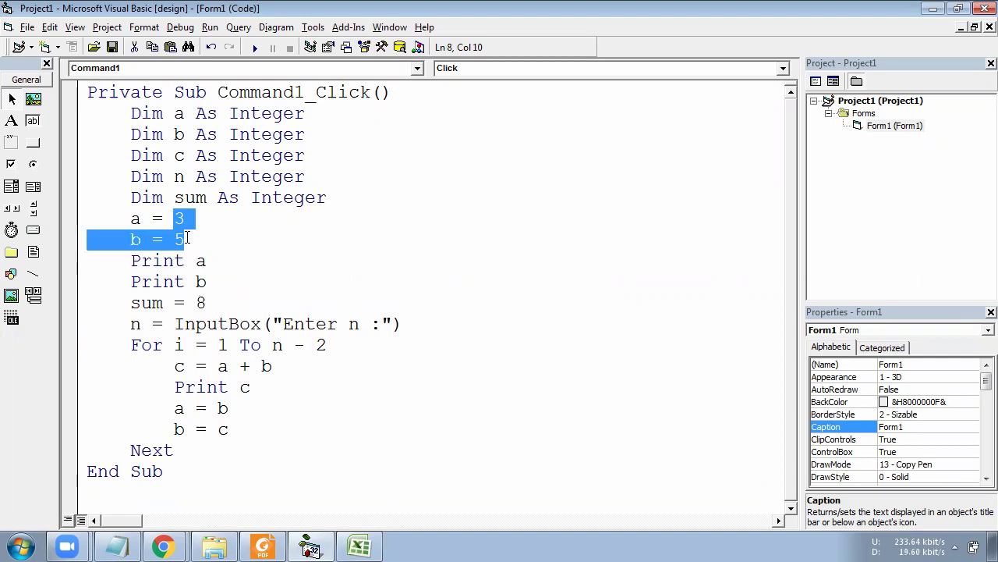
{"action": "left_click", "coordinate": [201, 302]}
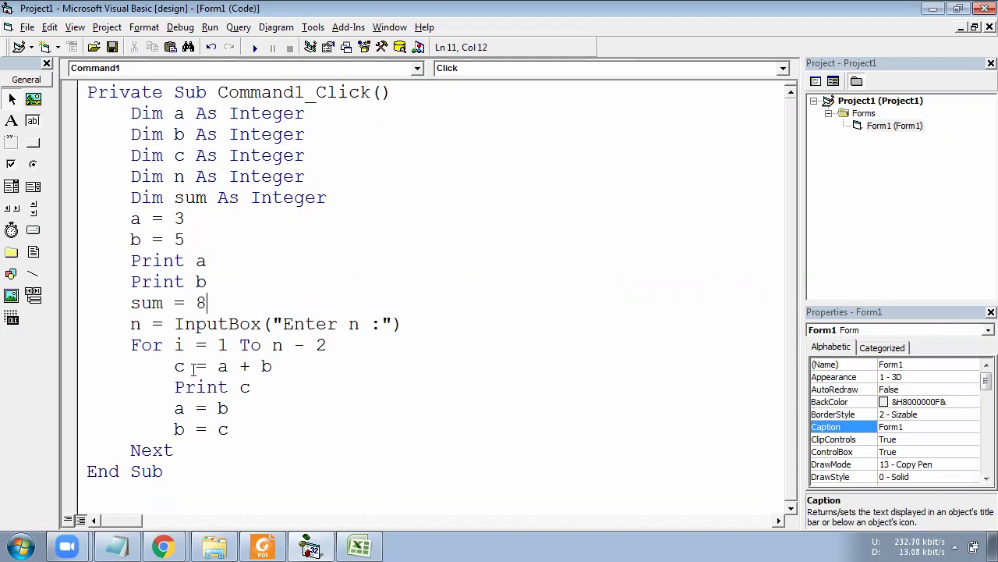
Step: Add sum = sum + c after Print c inside the For loop
{"action": "left_click", "coordinate": [269, 388]}
{"action": "key", "text": "Return"}
{"action": "type", "text": "sum=sim"}
{"action": "key", "text": "BackSpace"}
{"action": "key", "text": "BackSpace"}
{"action": "key", "text": "BackSpace"}
{"action": "type", "text": "im+c"}
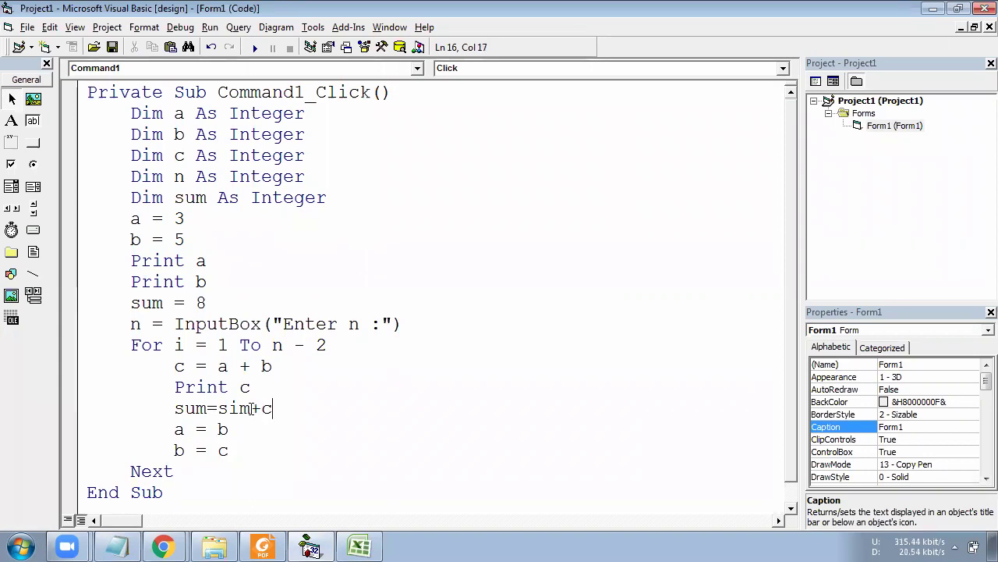
{"action": "left_click_drag", "start_coordinate": [241, 408], "coordinate": [232, 408]}
{"action": "type", "text": "u"}
{"action": "left_click", "coordinate": [274, 386]}
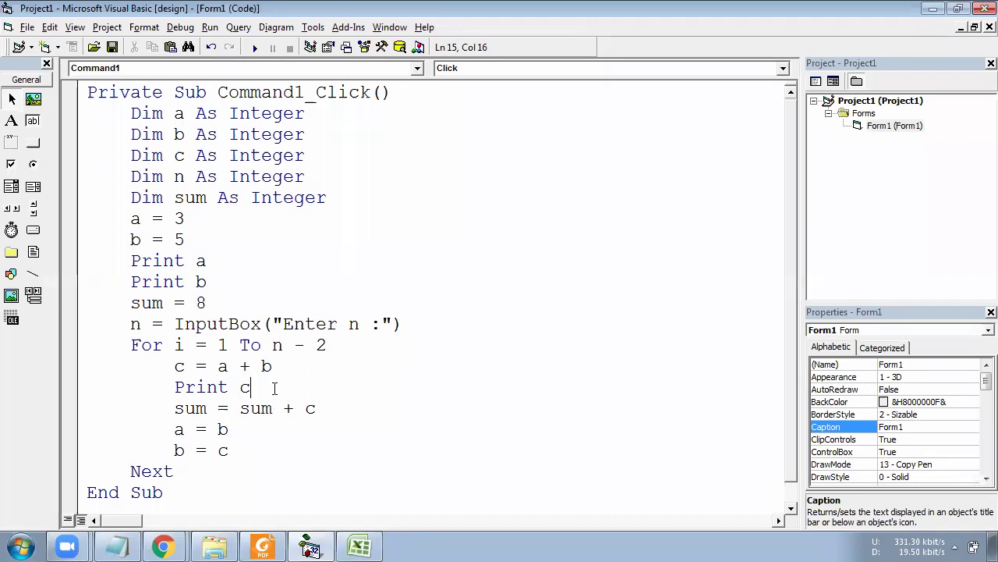
Step: Add Print "Sum=" & sum after the loop's Next line
{"action": "left_click", "coordinate": [177, 471]}
{"action": "key", "text": "Return"}
{"action": "type", "text": "print \"S"}
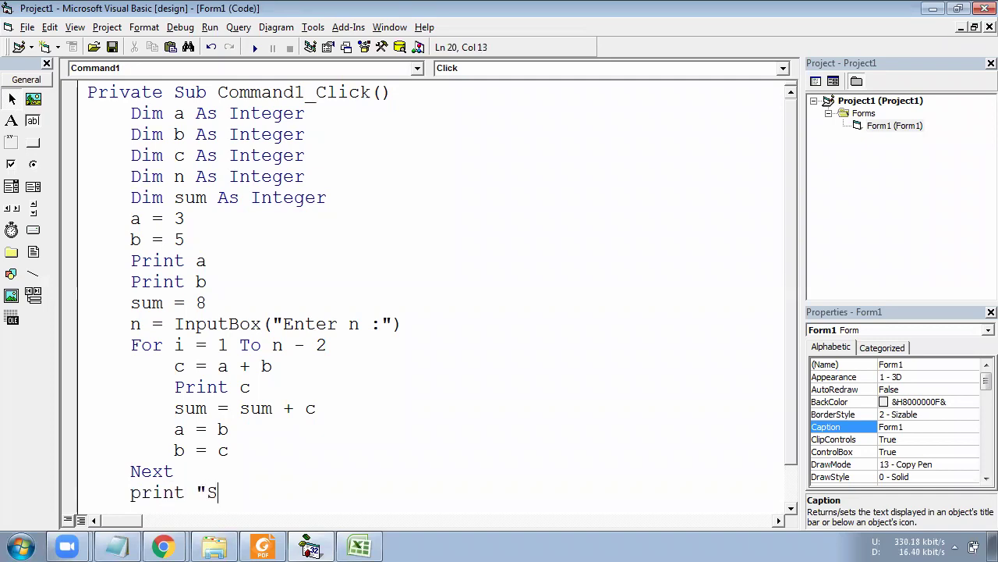
{"action": "type", "text": "um=\""}
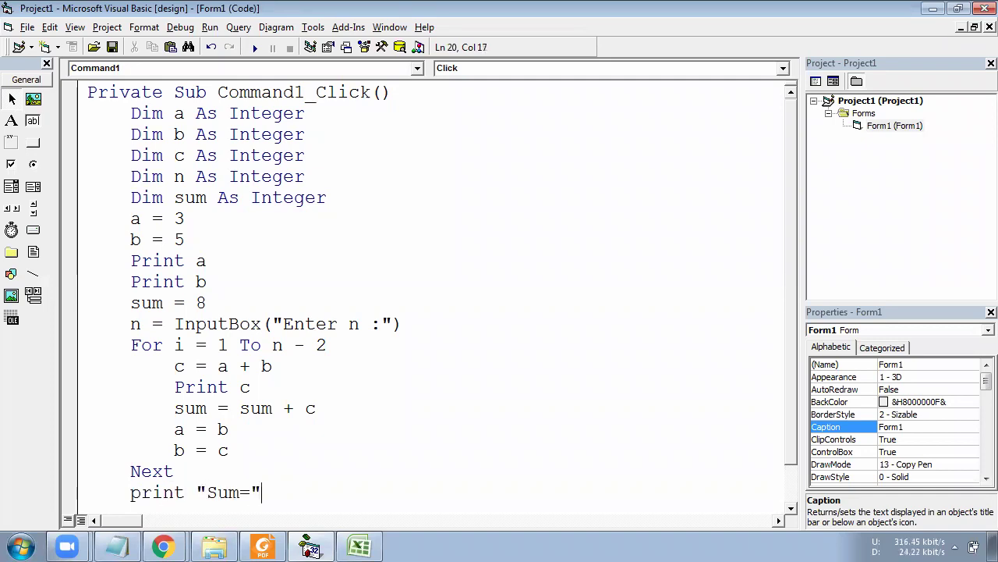
{"action": "type", "text": "& Sum"}
{"action": "left_click", "coordinate": [240, 430]}
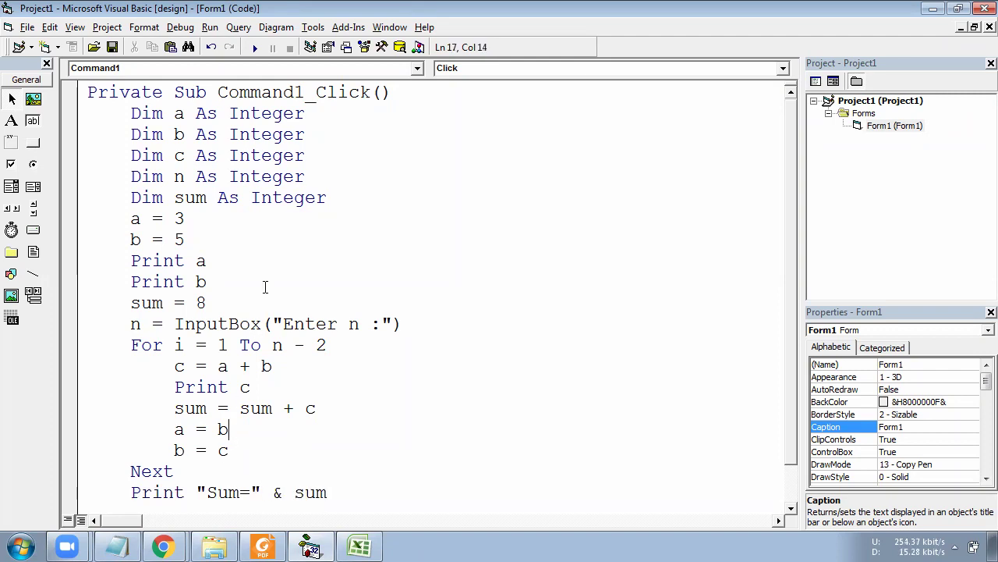
Step: Run the project, move the form clear of the code and execute Sum with n set to 7
{"action": "left_click", "coordinate": [255, 48]}
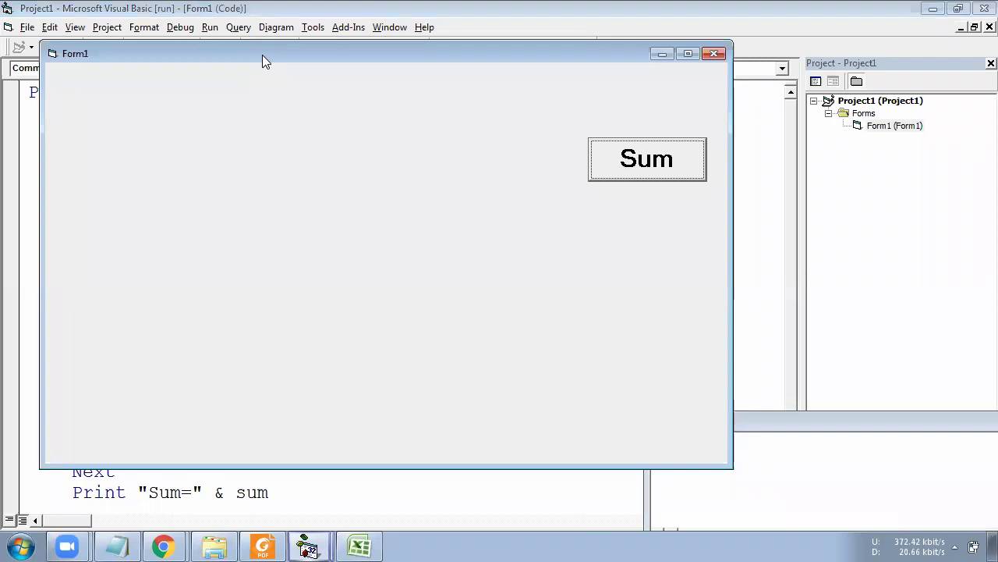
{"action": "left_click_drag", "start_coordinate": [262, 55], "coordinate": [486, 92]}
{"action": "left_click", "coordinate": [875, 199]}
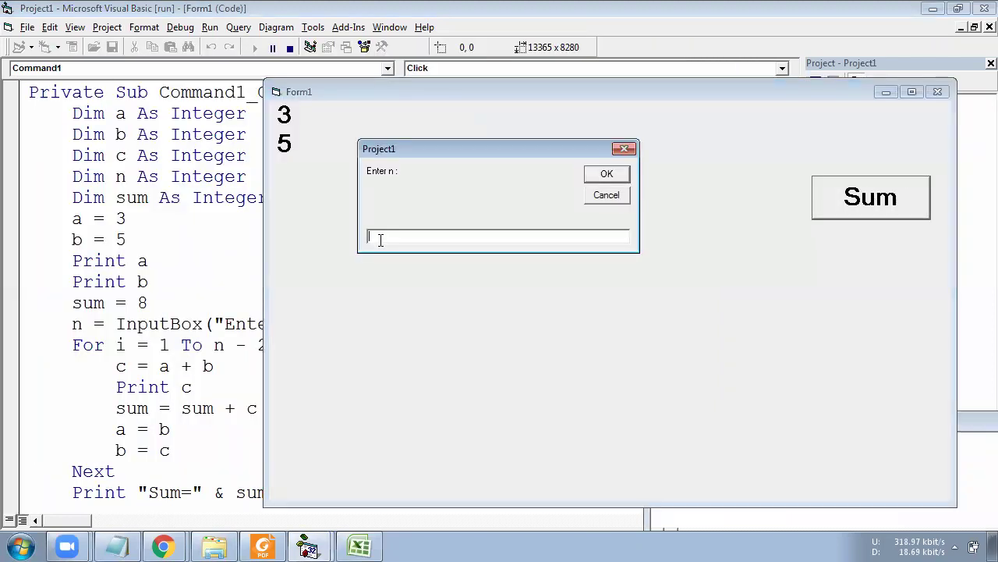
{"action": "type", "text": "7"}
{"action": "left_click", "coordinate": [606, 173]}
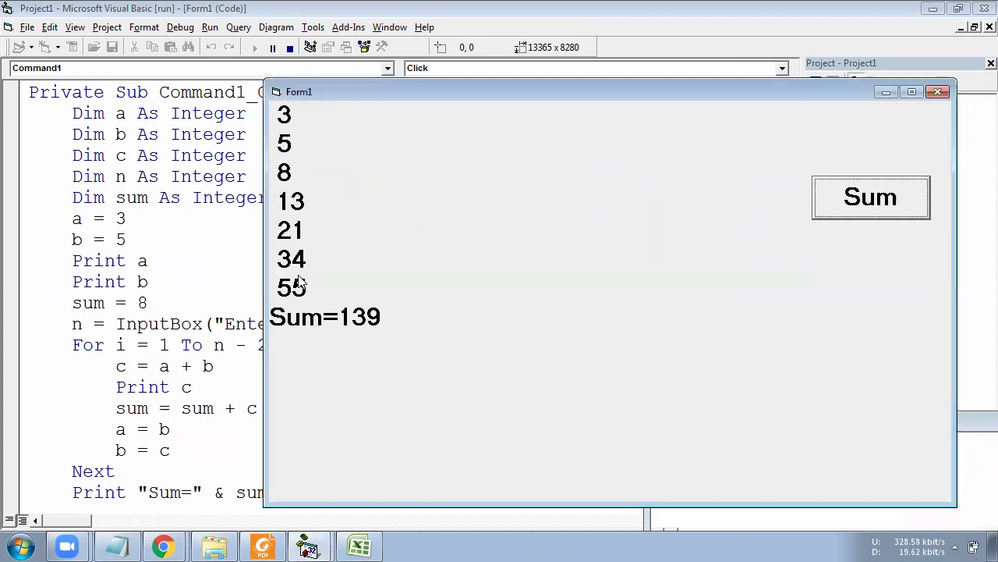